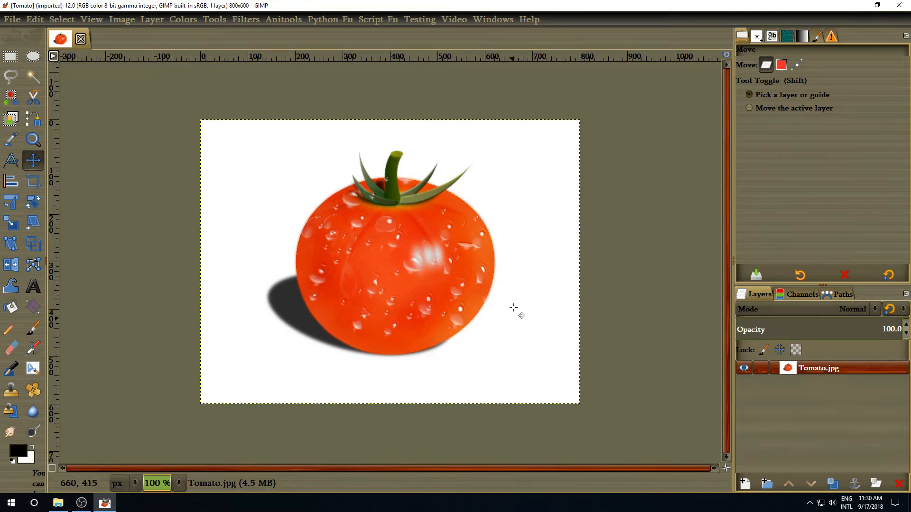
Step: Close the finished tomato image and create a new 800 × 600 px image
left_click(81, 39)
left_click(7, 19)
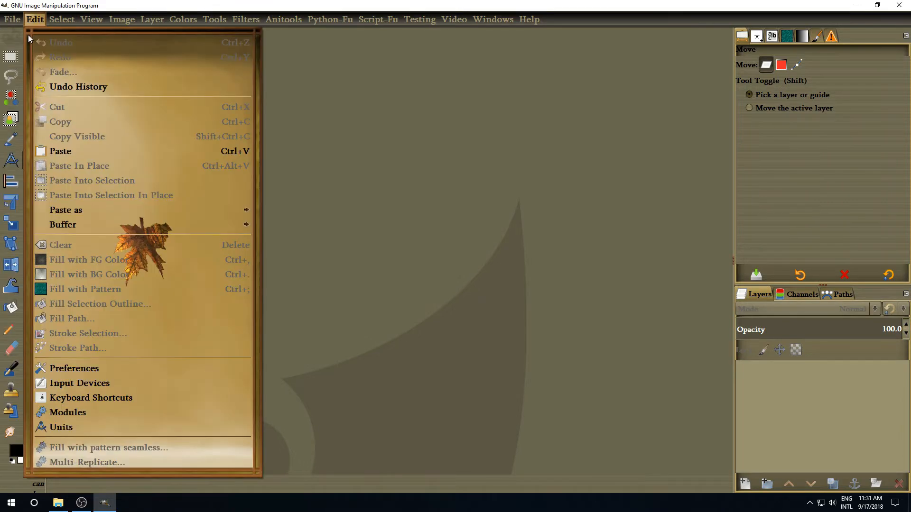
left_click(21, 42)
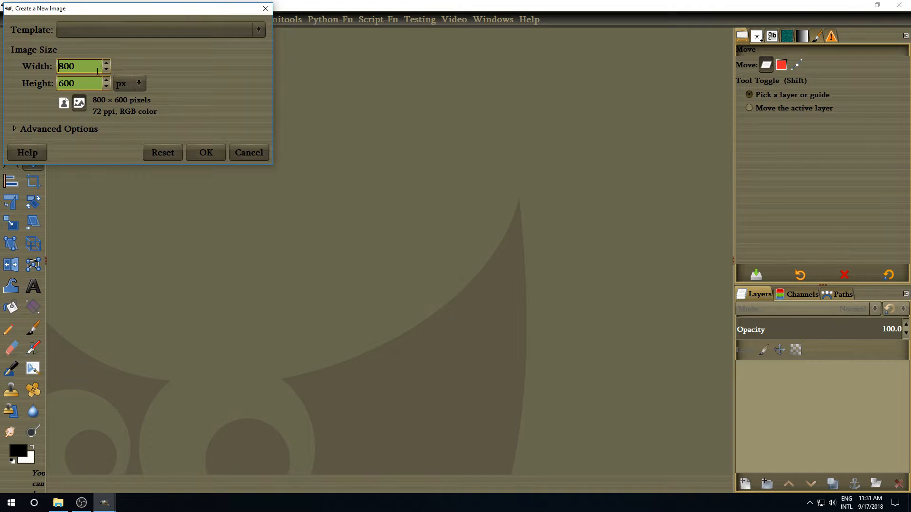
left_click(201, 156)
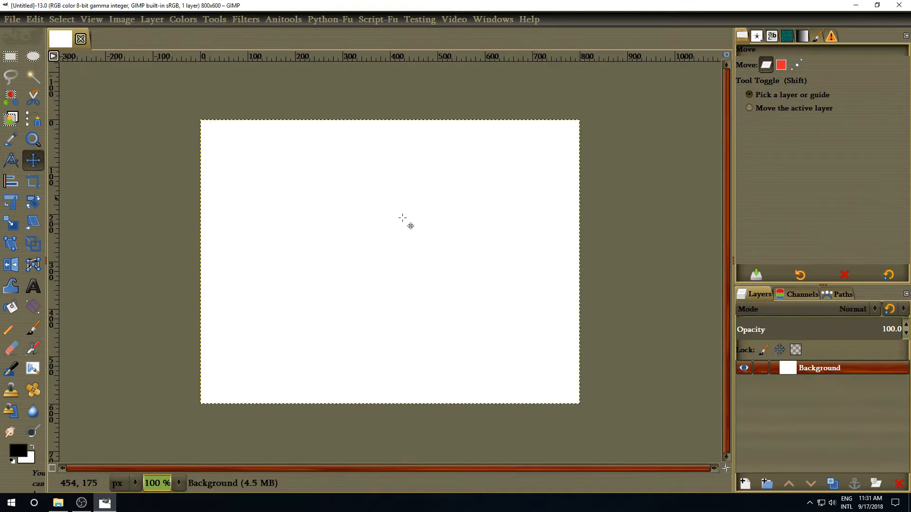
Step: Add a new 800 × 600 px layer named Tomato, filled with transparency
left_click(745, 483)
left_click(665, 237)
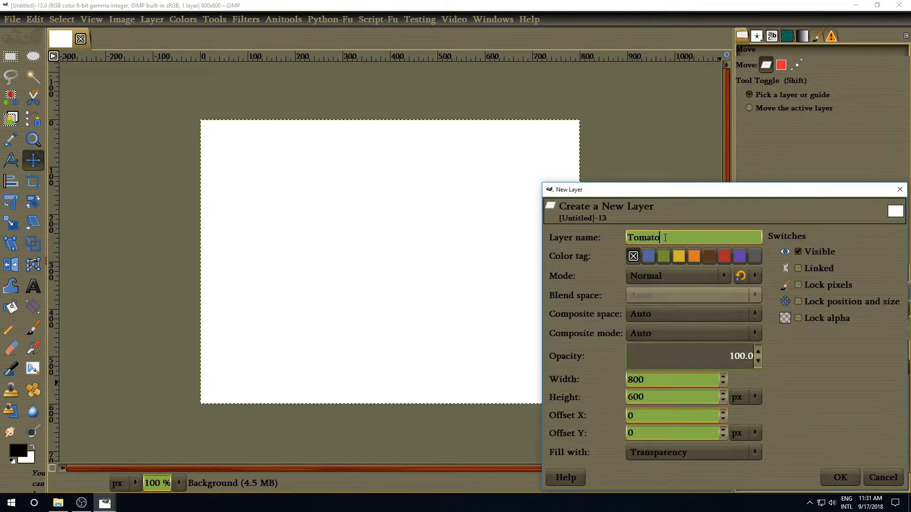
double_click(686, 237)
left_click(839, 476)
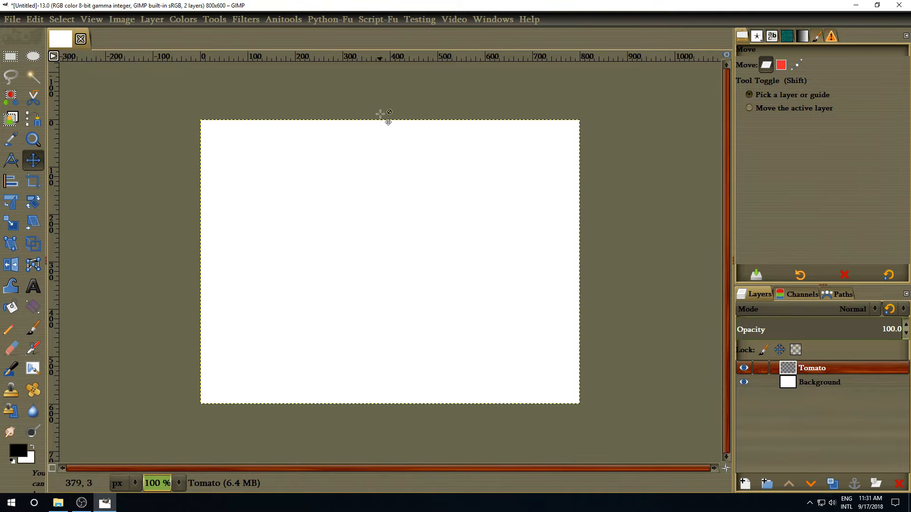
Step: Generate an Oval shape path centred at 400, 300 with radii of 179 top, 200 left, 197 bottom and 222 right, without stroke or fill
left_click(378, 20)
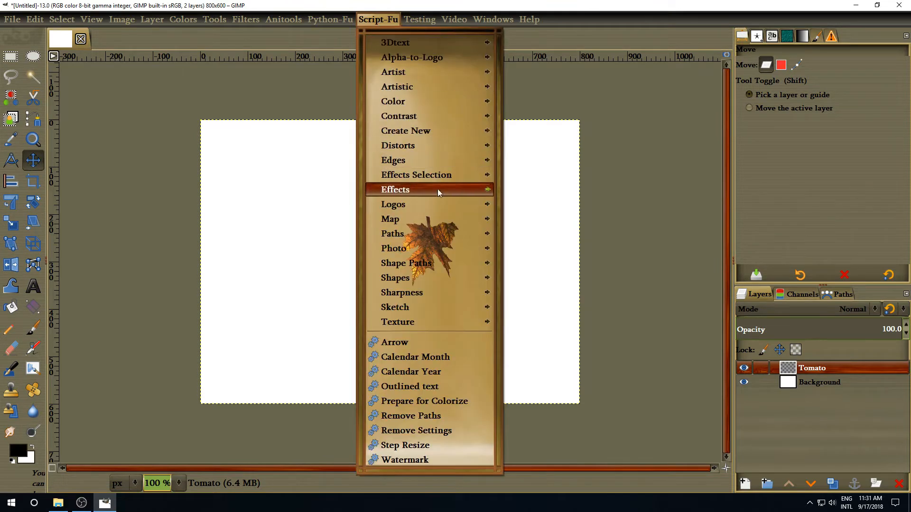
mouse_move(436, 262)
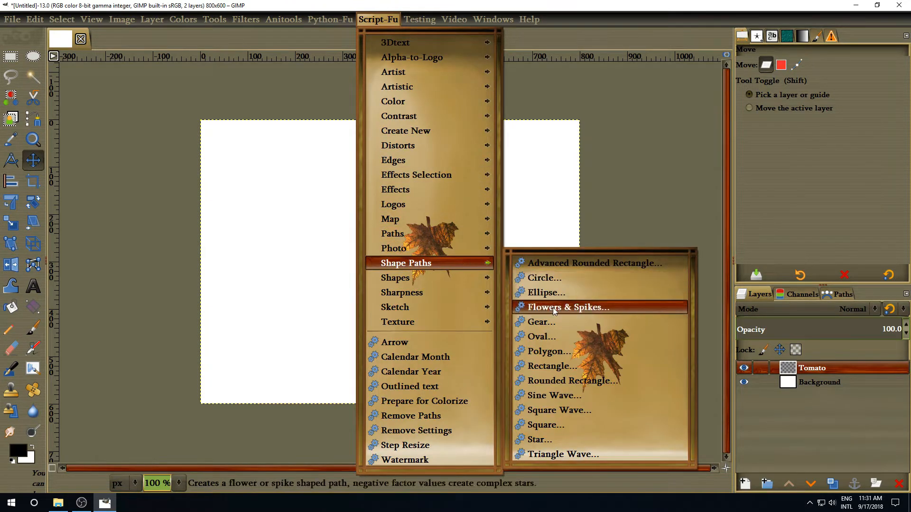
left_click(570, 336)
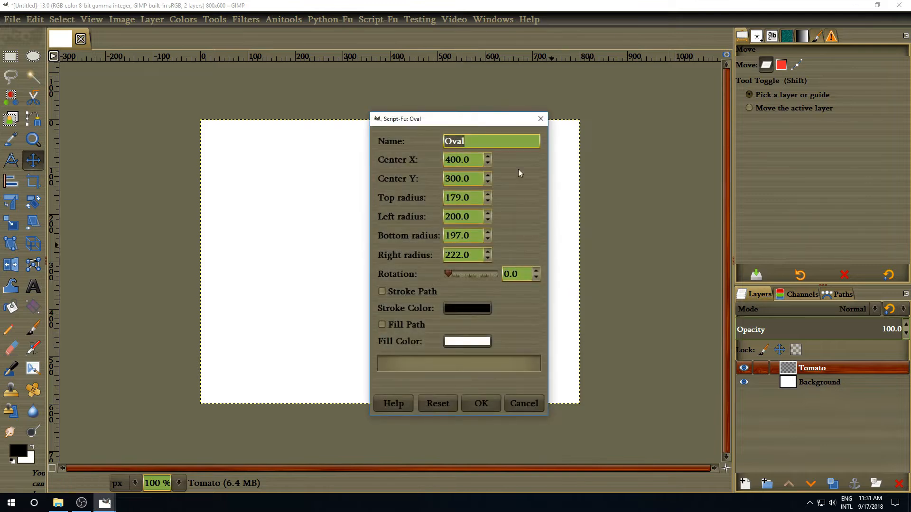
left_click_drag(476, 119, 154, 34)
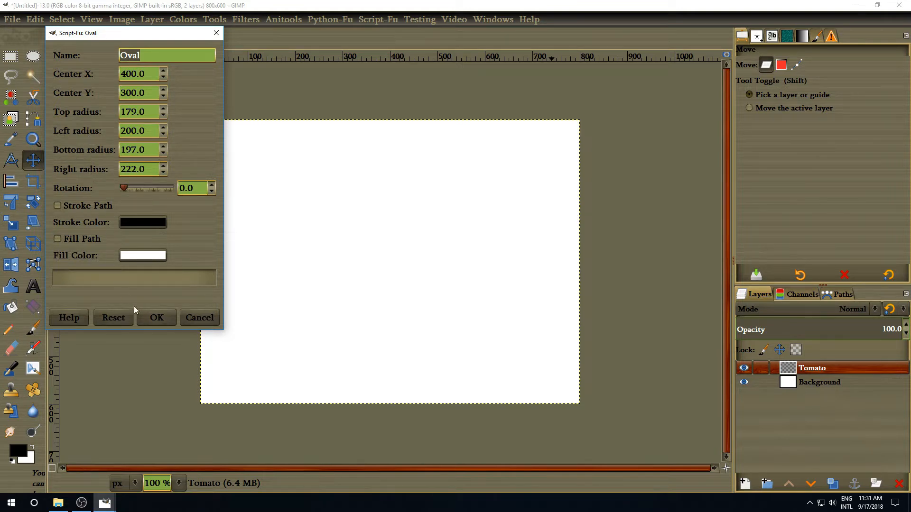
left_click(157, 318)
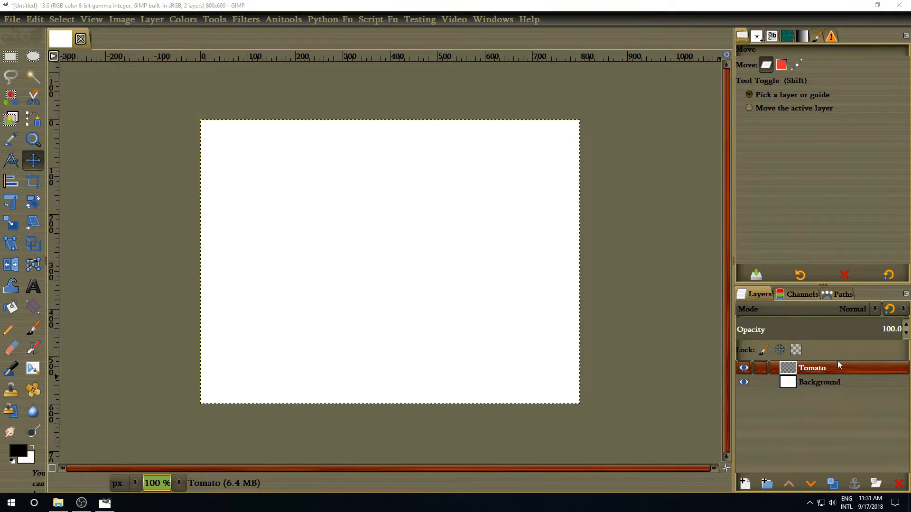
Step: Show the Oval path on the canvas to check its shape, hide it again and return to the layer list
left_click(842, 295)
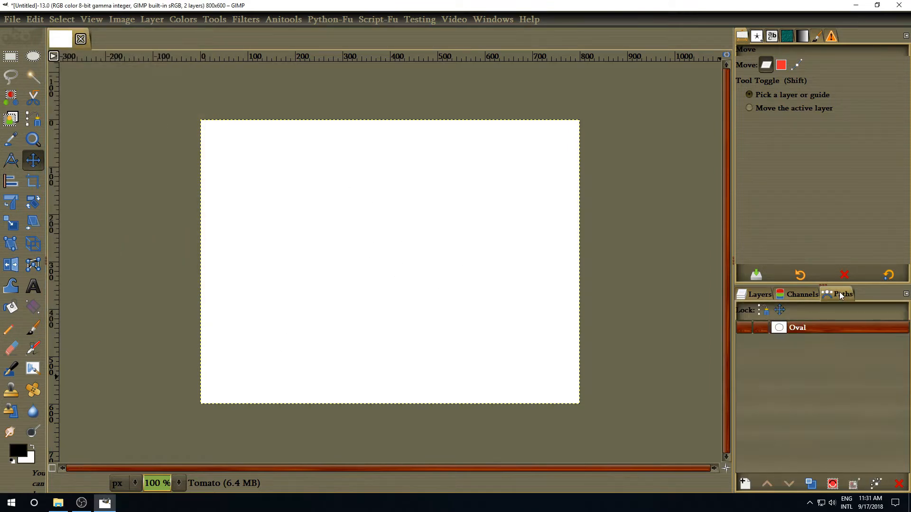
left_click(744, 328)
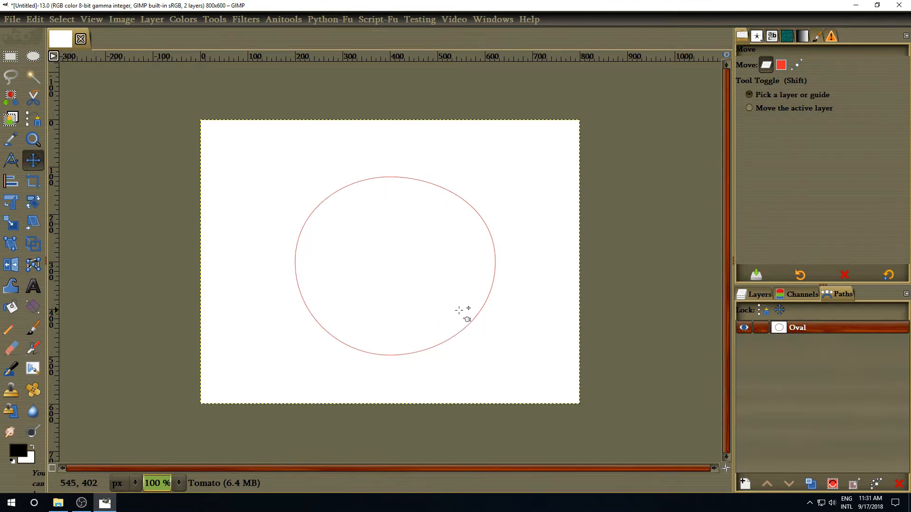
left_click(743, 327)
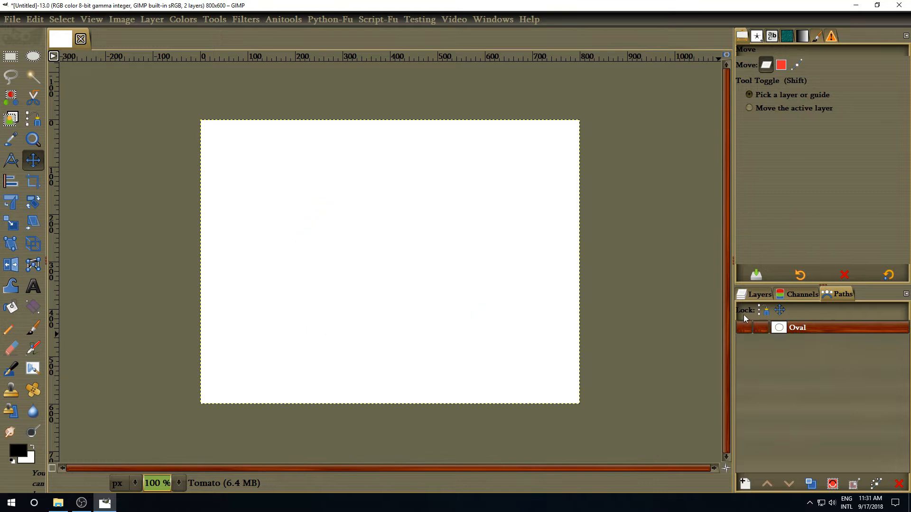
left_click(755, 297)
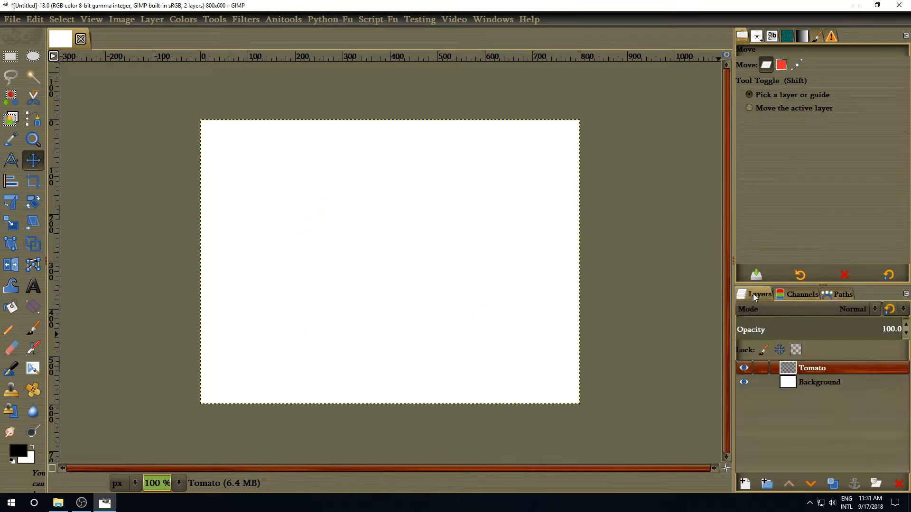
Step: Set the foreground color to f63913
left_click(23, 453)
left_click(274, 287)
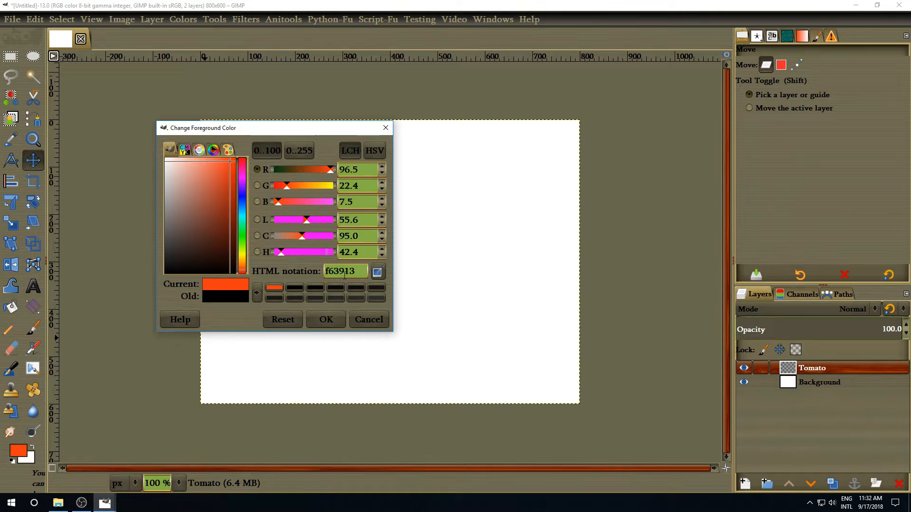
left_click(326, 319)
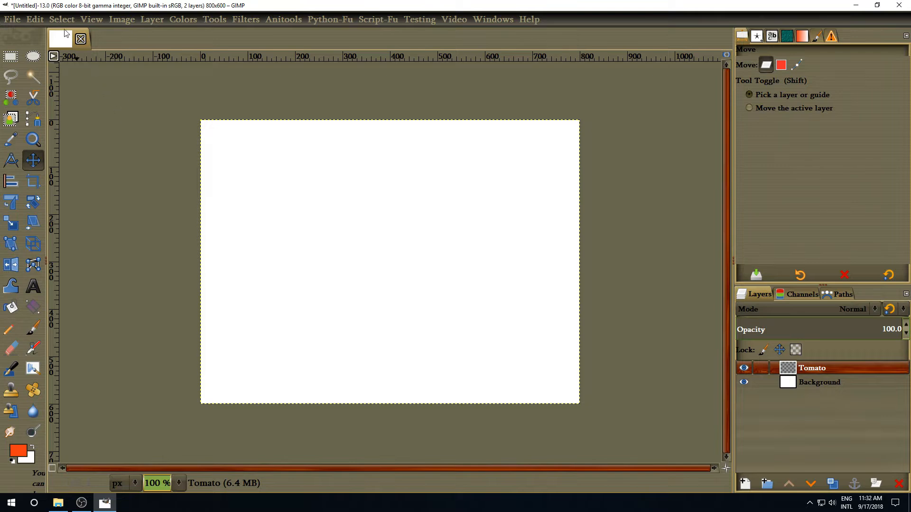
Step: Create a selection from the oval path and fill it with the foreground color on the Tomato layer
left_click(62, 19)
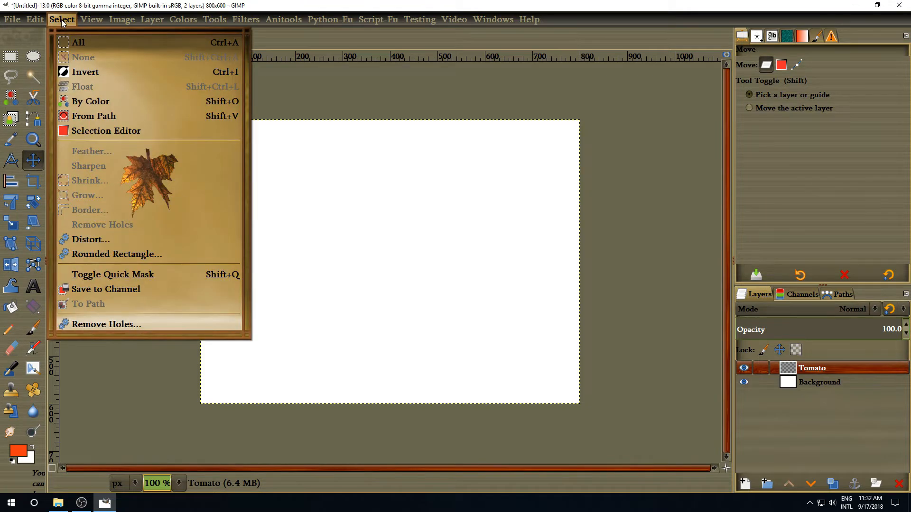
left_click(91, 117)
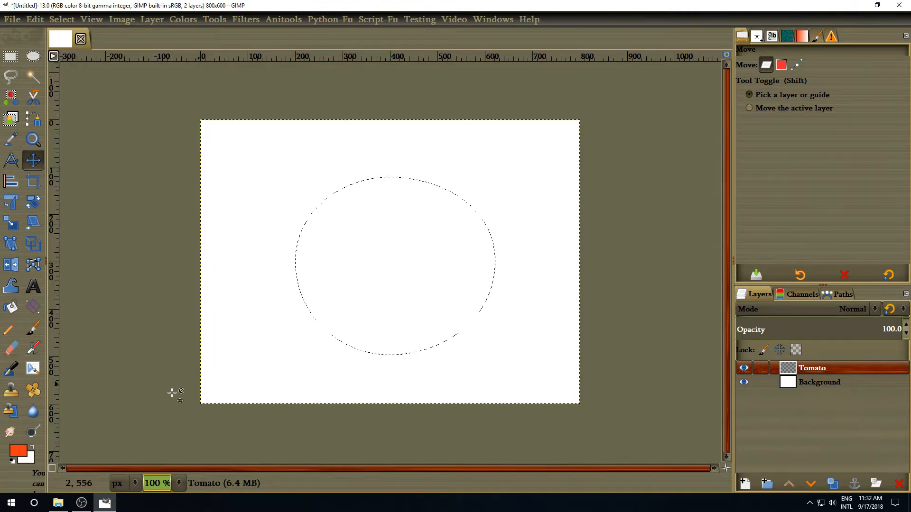
left_click_drag(22, 452, 394, 257)
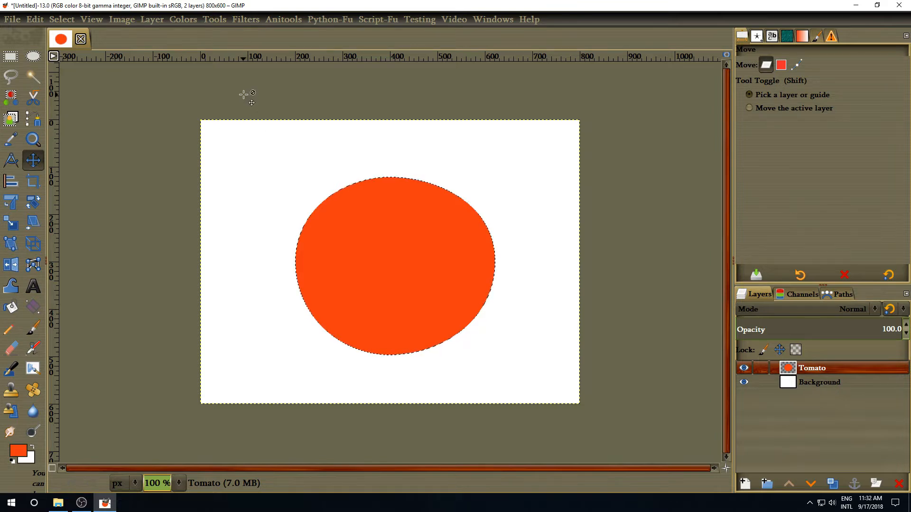
Step: Change the foreground color to e72501
left_click(21, 455)
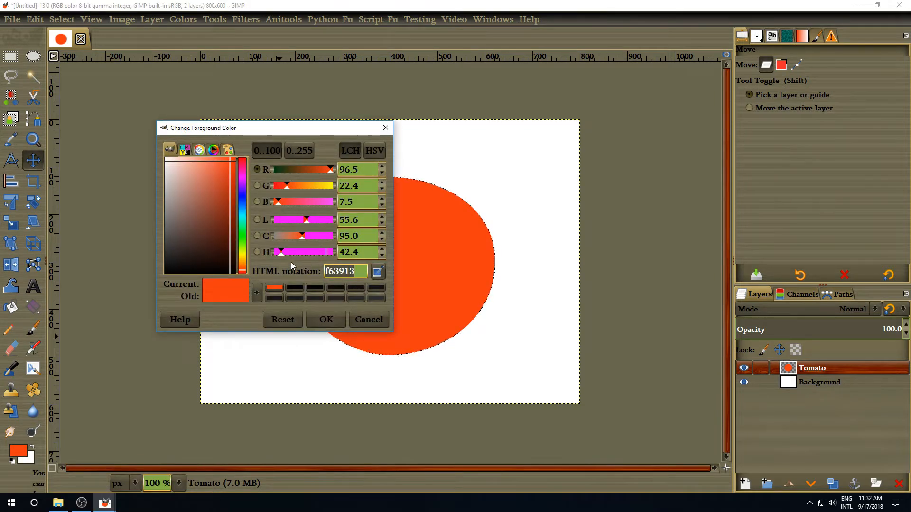
type("e72501")
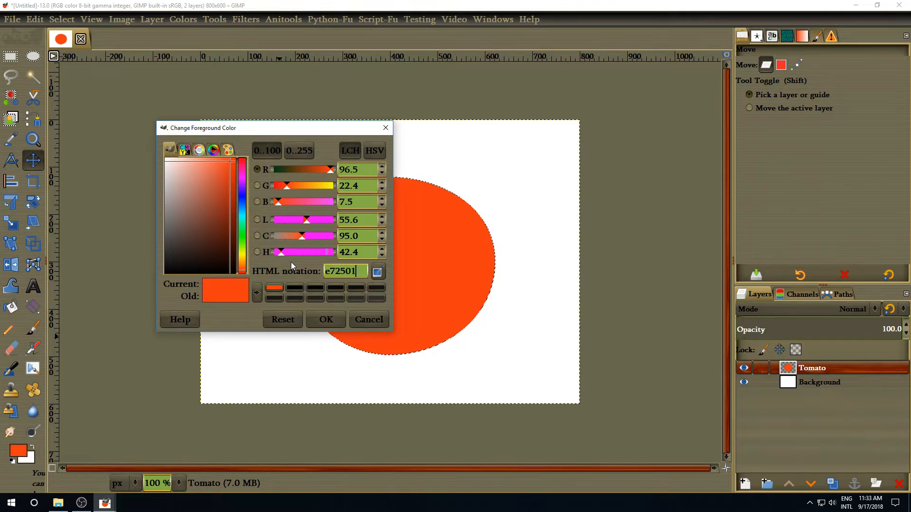
key("Return")
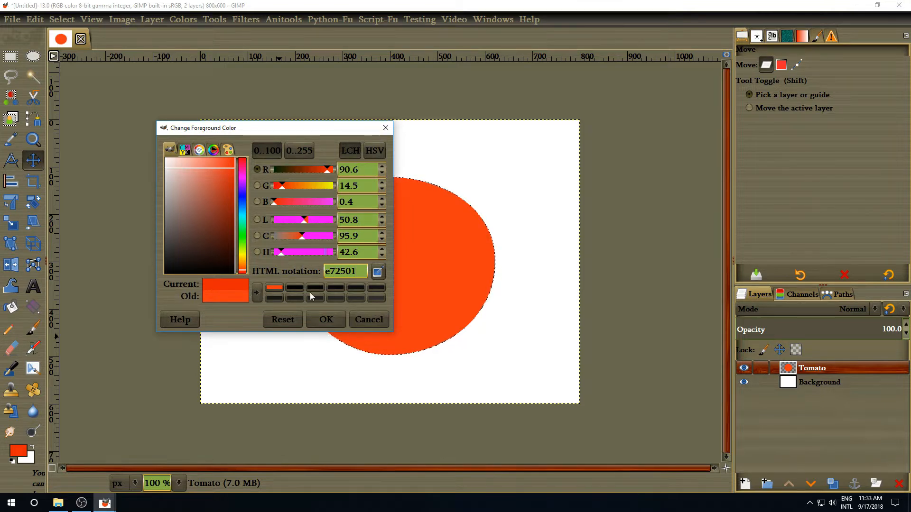
left_click(325, 320)
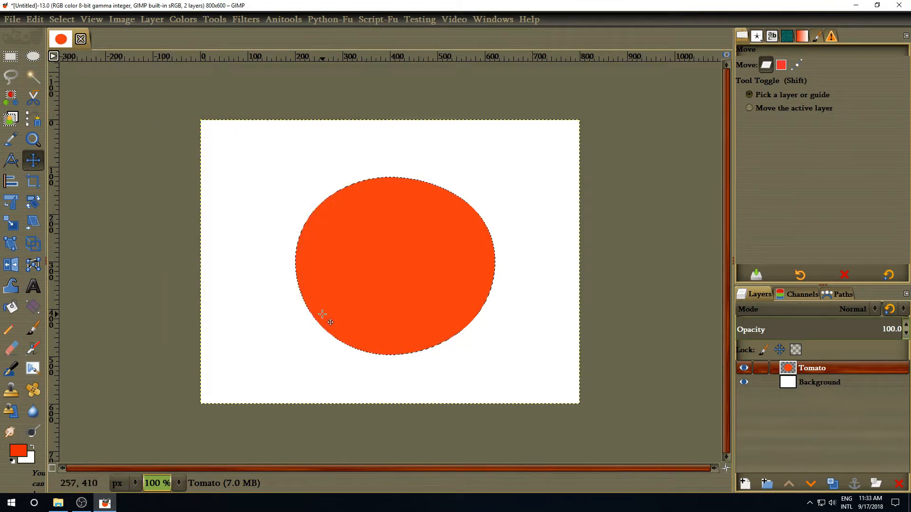
Step: Start an Inner Shadow layer effect on the Tomato layer, reset its settings and set its color to the foreground color
left_click(156, 20)
mouse_move(344, 340)
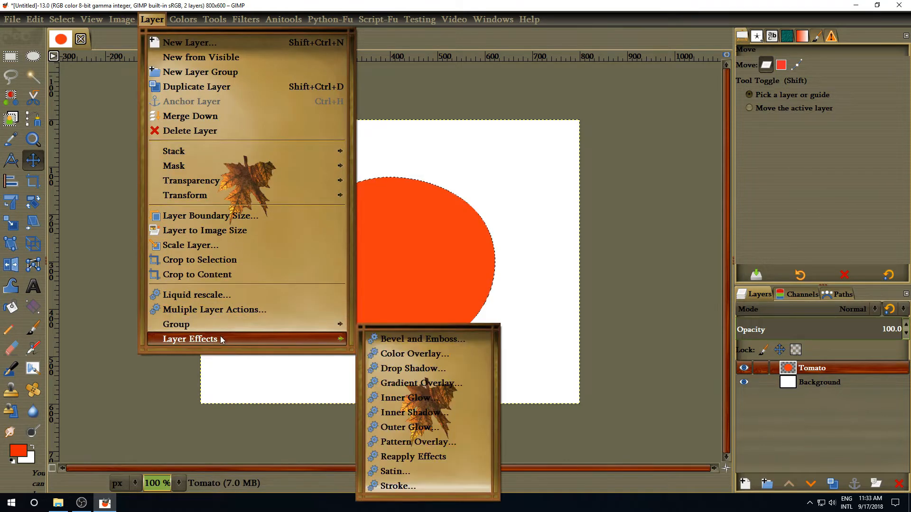
left_click(437, 412)
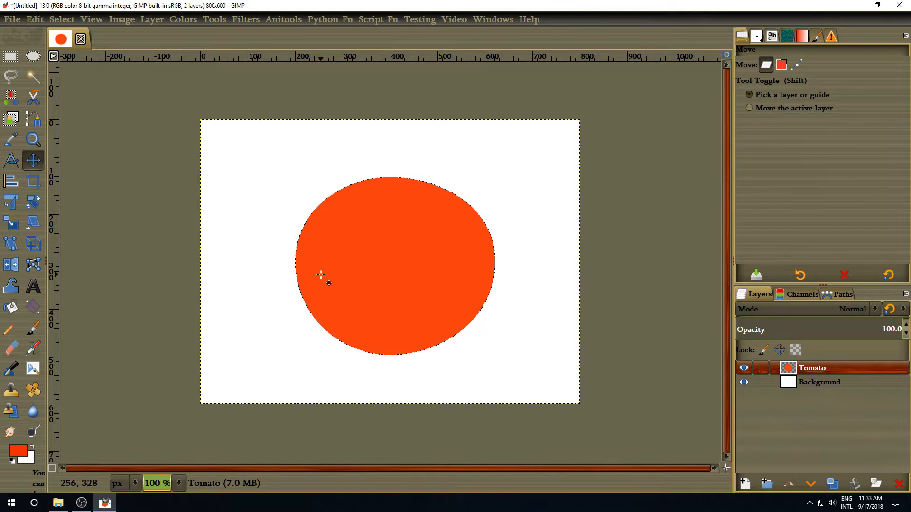
left_click(355, 351)
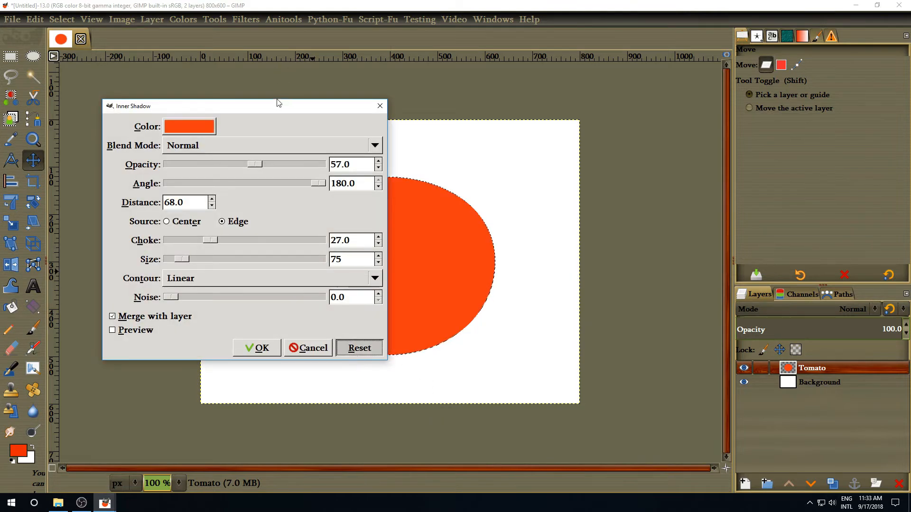
left_click_drag(268, 110, 176, 23)
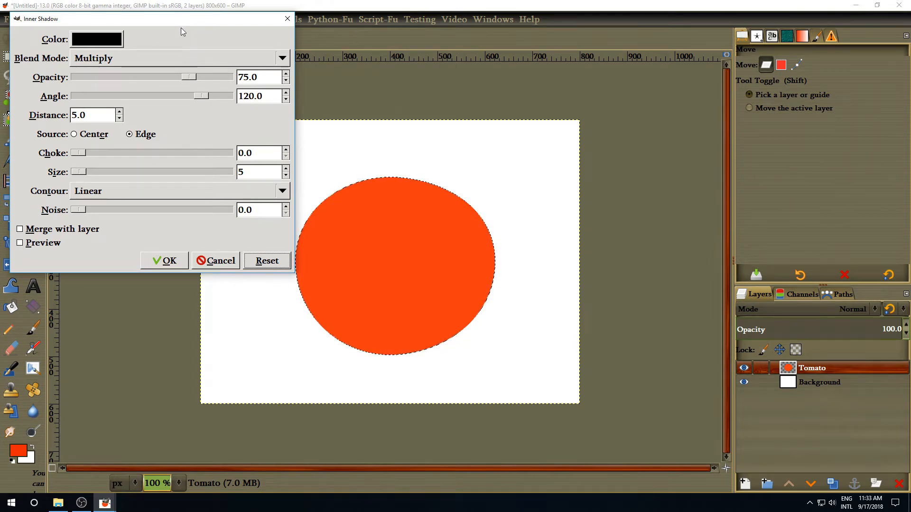
right_click(101, 38)
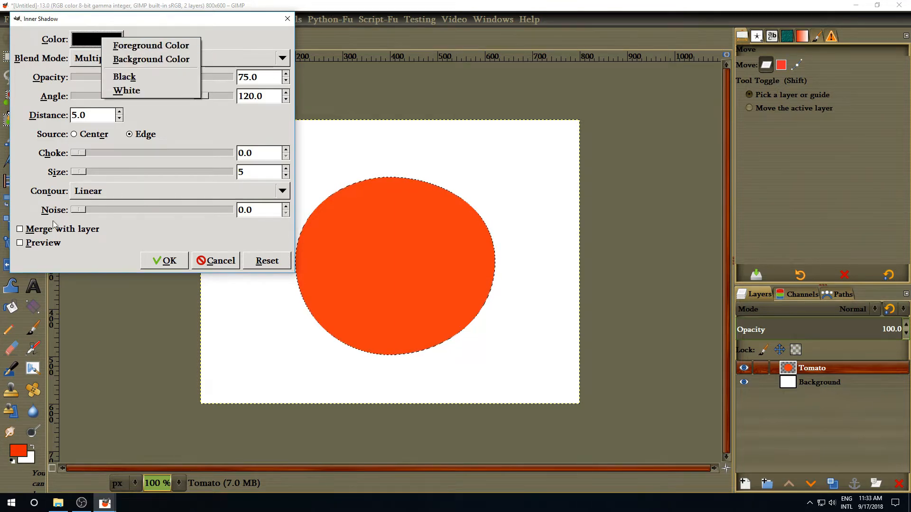
left_click(174, 48)
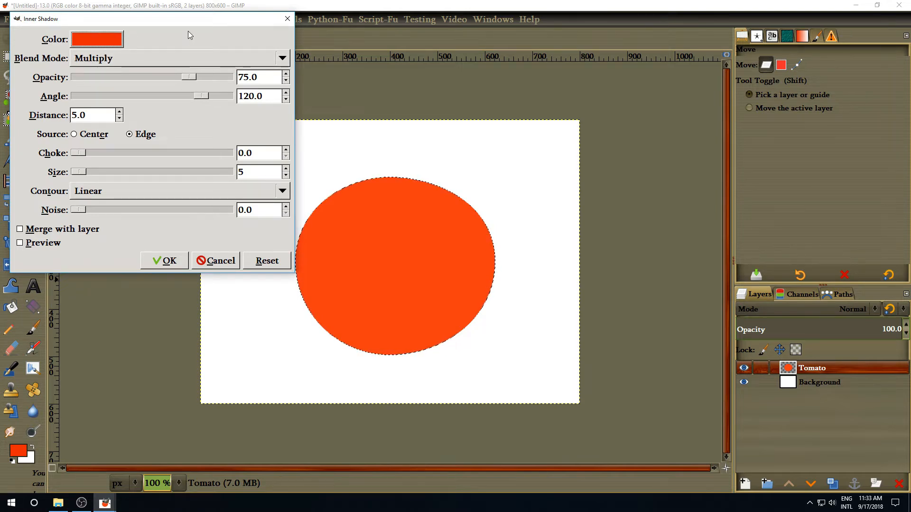
Step: Set the inner shadow's blend mode to Normal and its opacity to 57
left_click(143, 58)
left_click(148, 29)
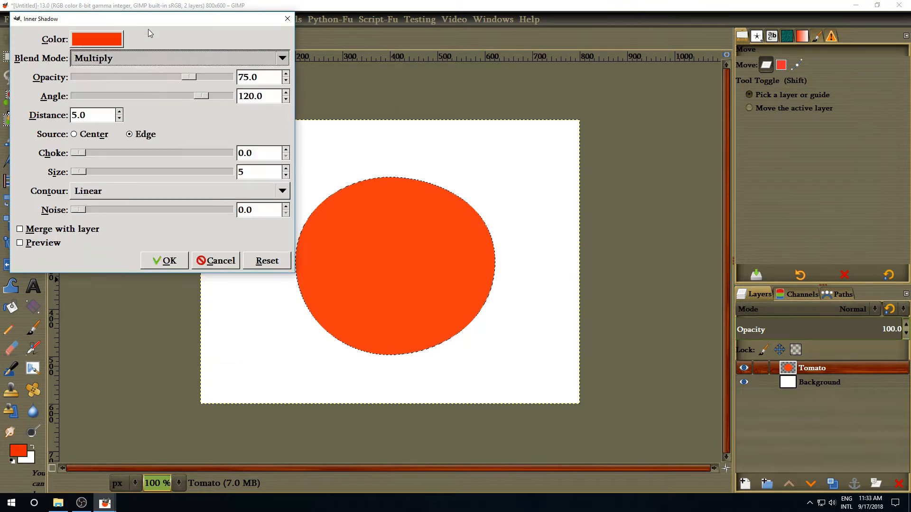
key("Tab")
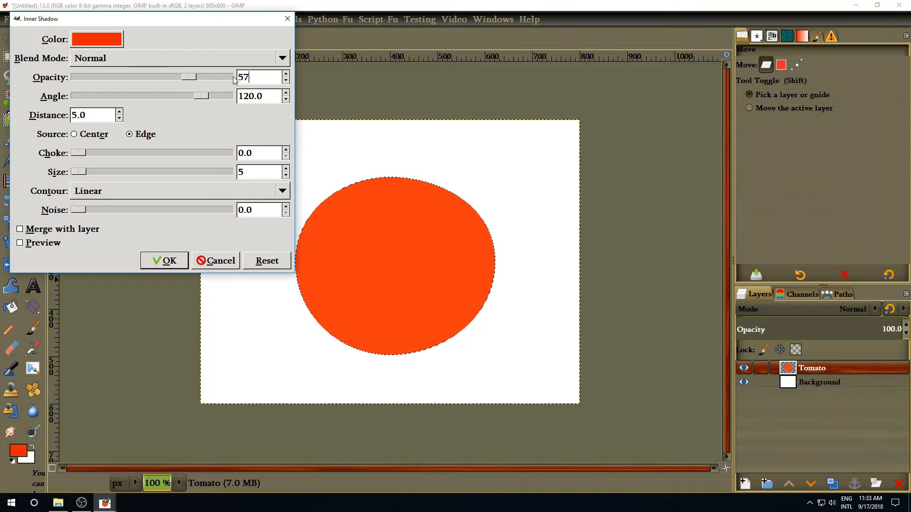
key("Return")
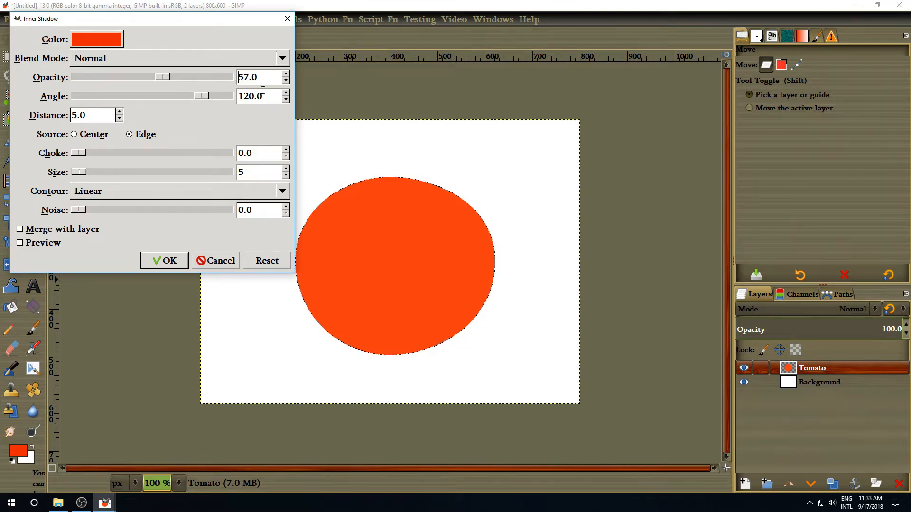
Step: Set the inner shadow's angle to 180 and its distance to 68
double_click(267, 93)
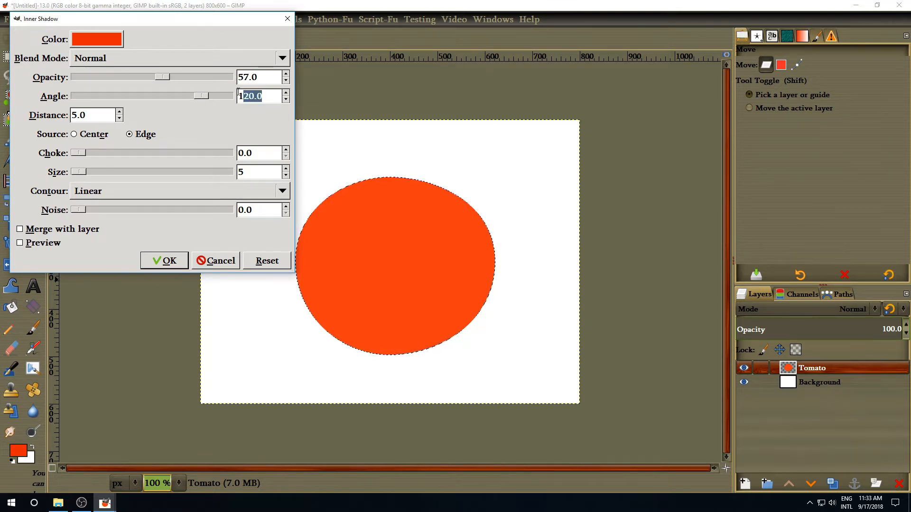
type("180")
key("Tab")
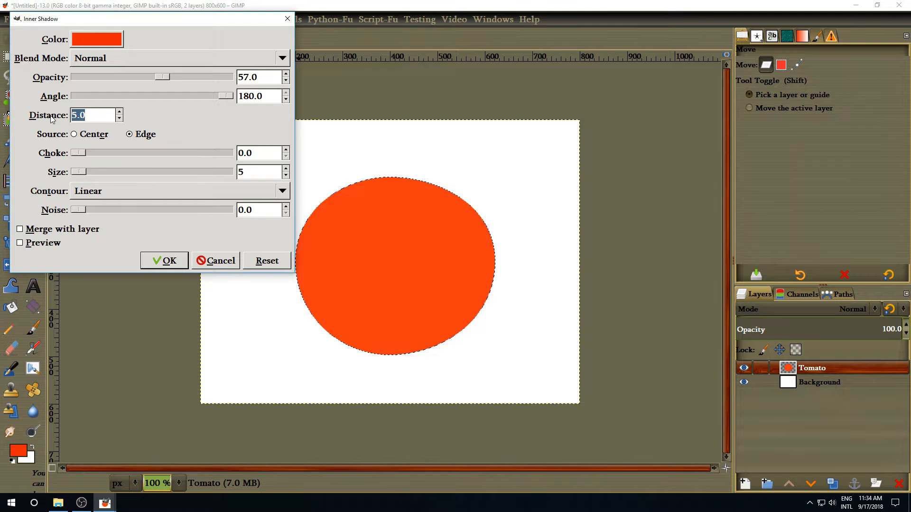
type("68")
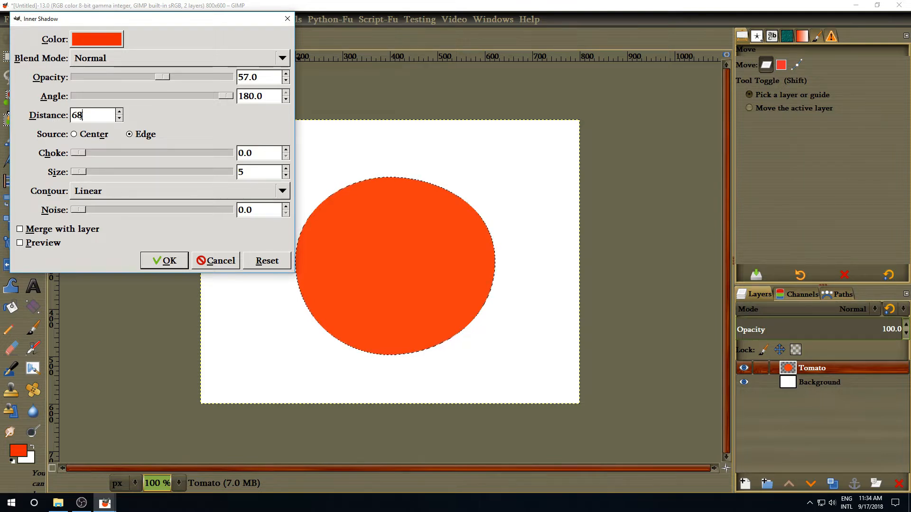
Step: Set the inner shadow's choke to 27 and size to 75, enable merging with the layer, and apply the effect
left_click(250, 153)
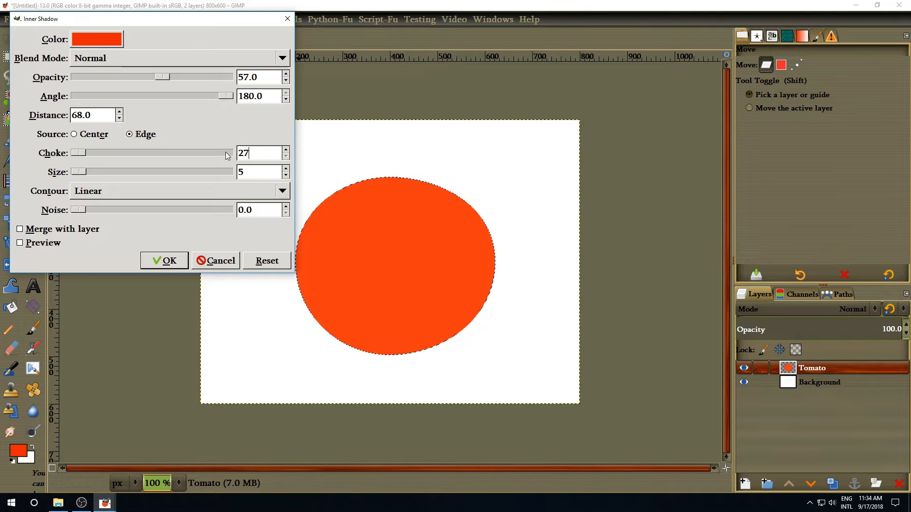
key("Tab")
type("75")
key("Tab")
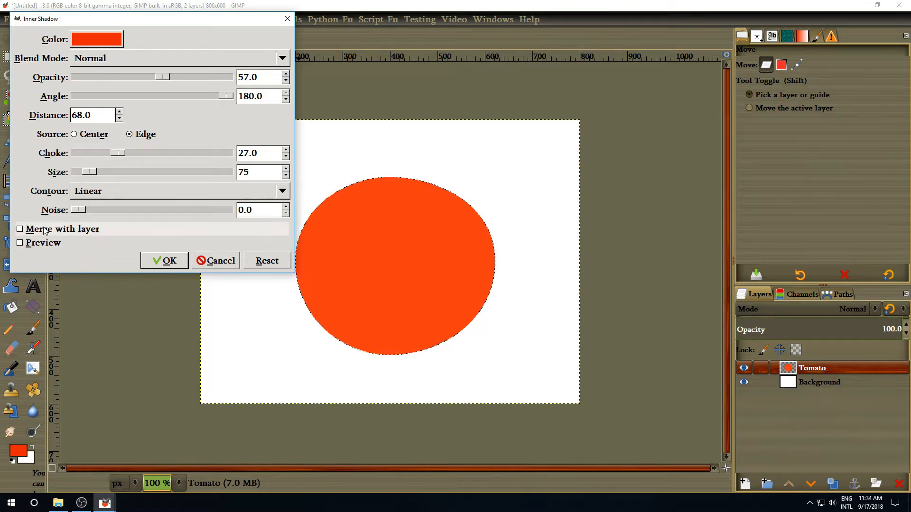
left_click(28, 231)
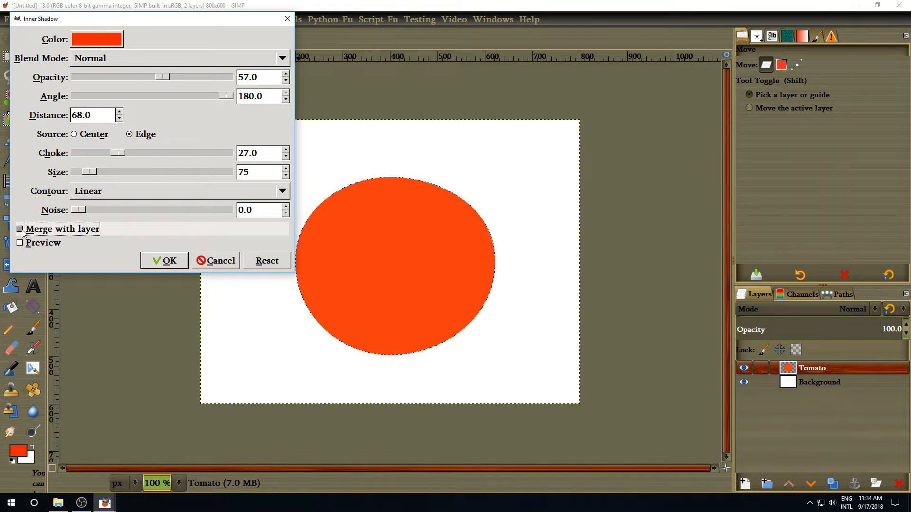
left_click(164, 261)
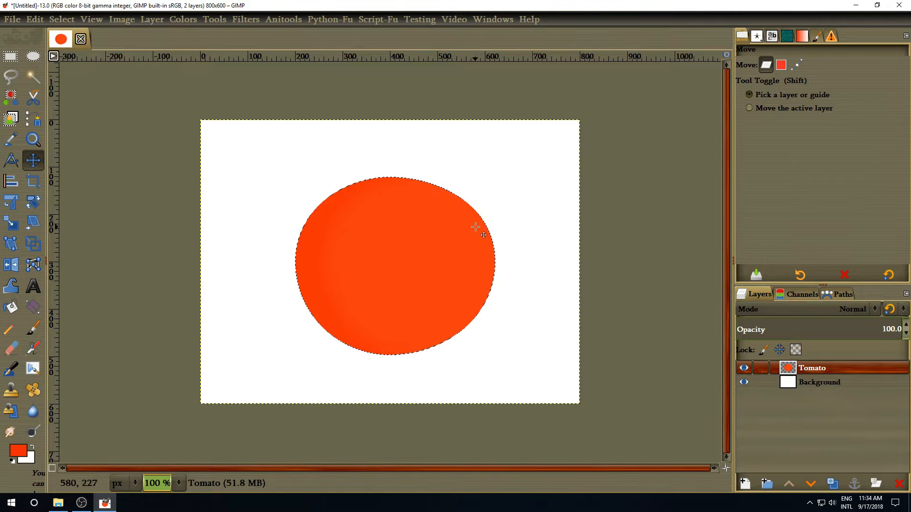
Step: Start a second Inner Shadow on the Tomato layer with blend mode Addition and opacity 65
left_click(245, 20)
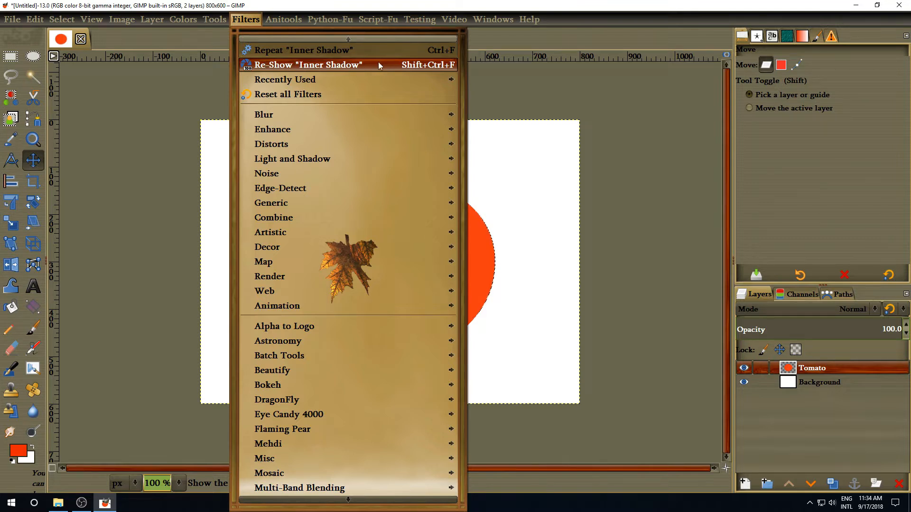
left_click(325, 65)
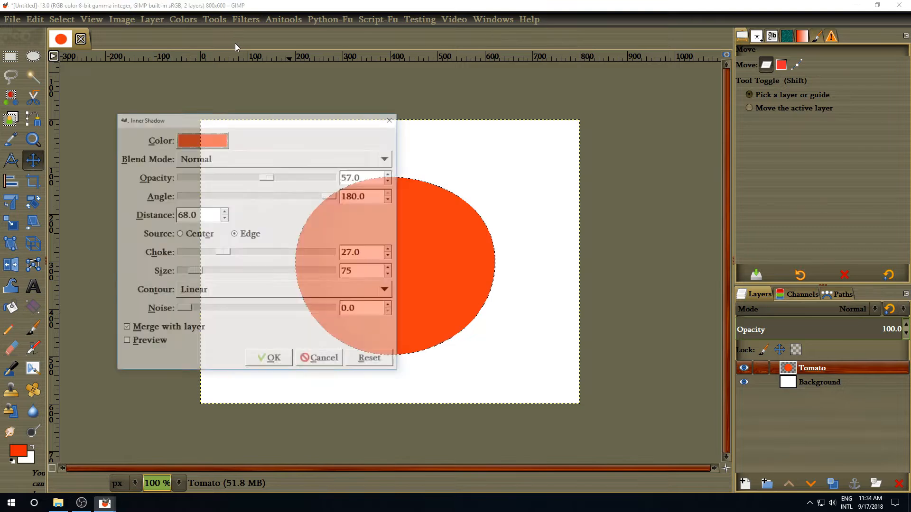
left_click_drag(237, 122, 141, 21)
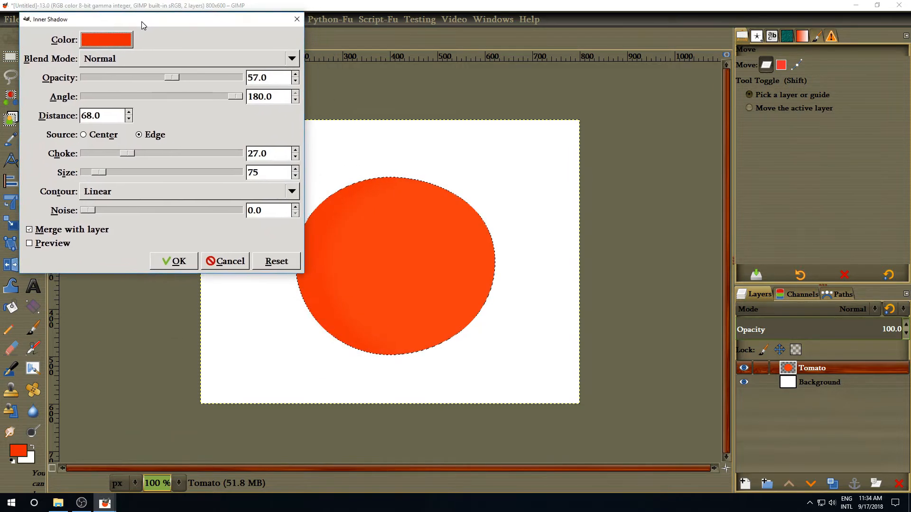
left_click(152, 58)
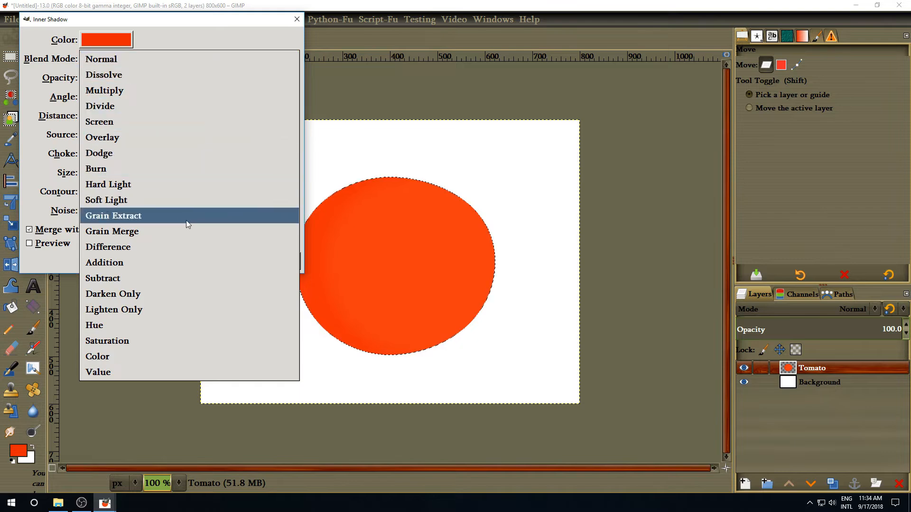
left_click(180, 262)
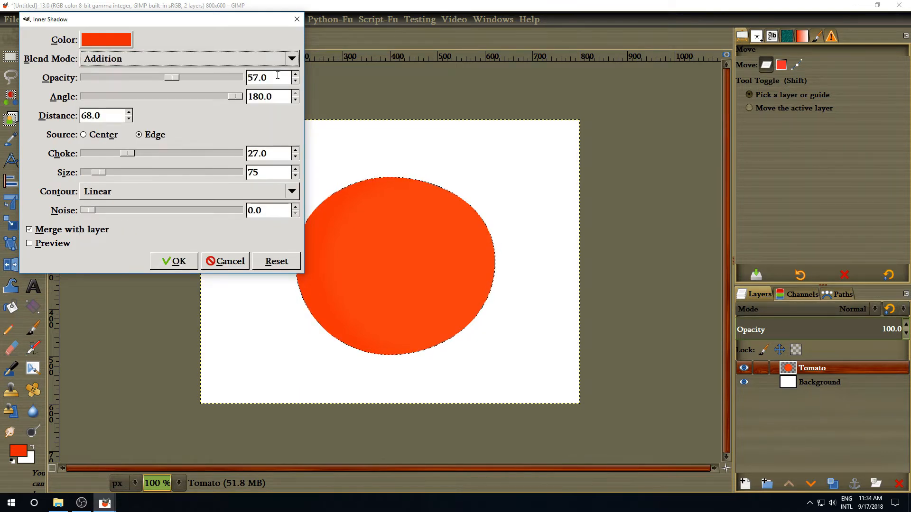
key("Tab")
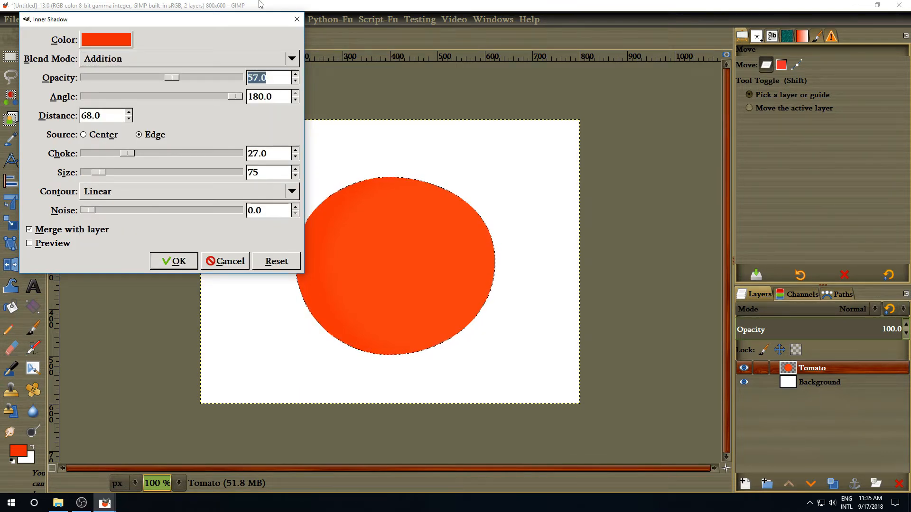
type("65")
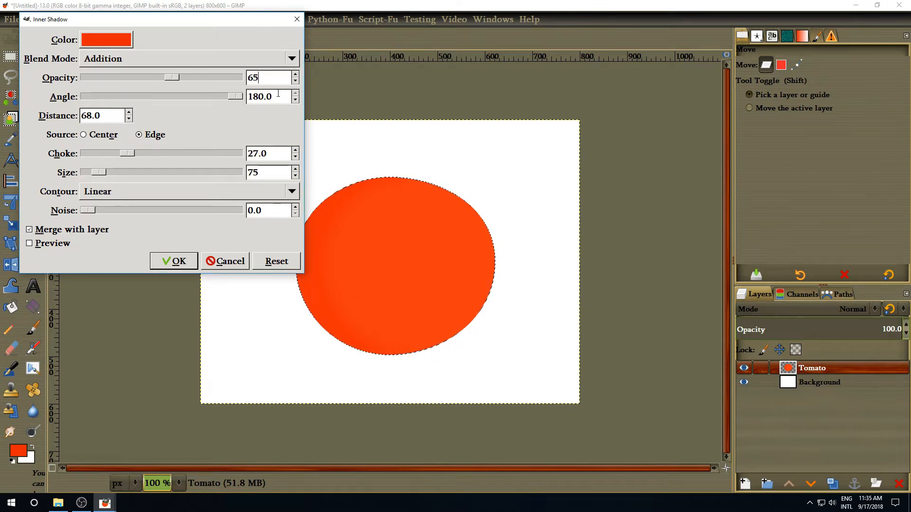
Step: Set the second inner shadow's angle to 0 and its distance to 86
key("Tab")
type("0")
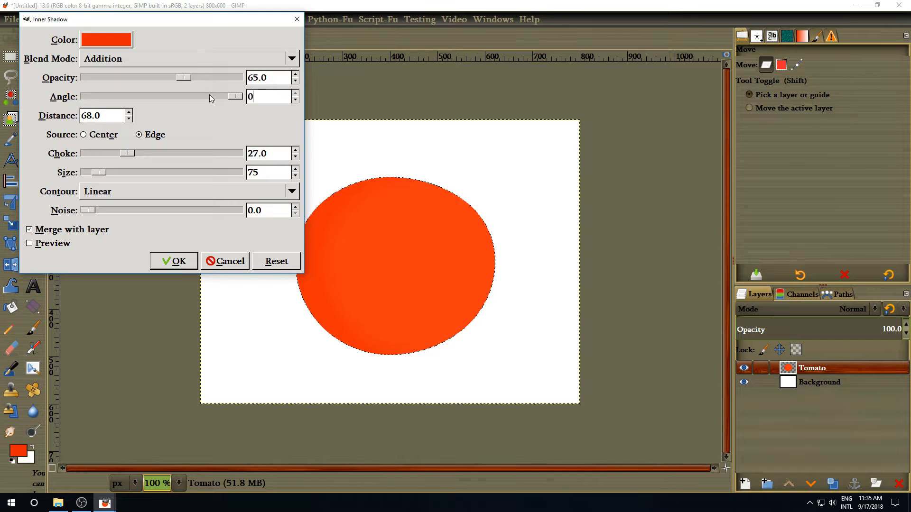
key("Tab")
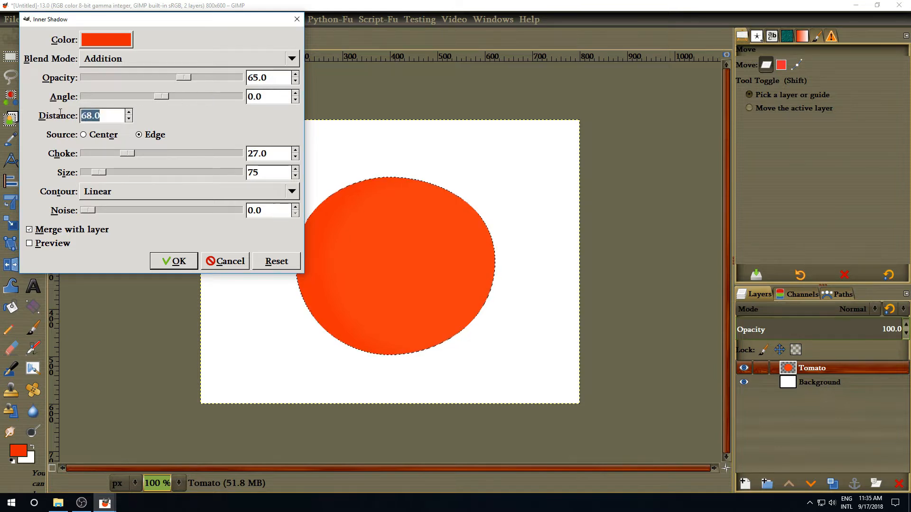
type("86")
Step: Set the second inner shadow's choke to 0 and size to 86, and apply the effect
triple_click(269, 153)
type("0")
left_click_drag(274, 172, 237, 174)
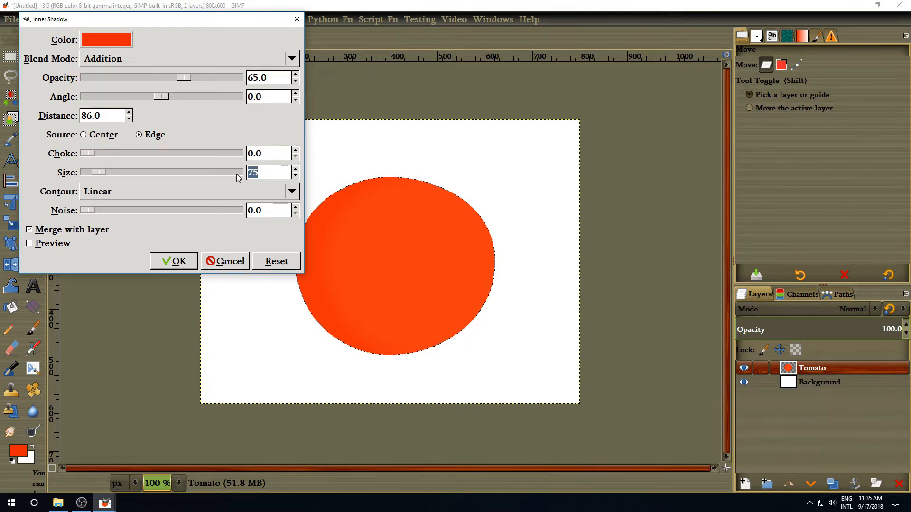
type("86")
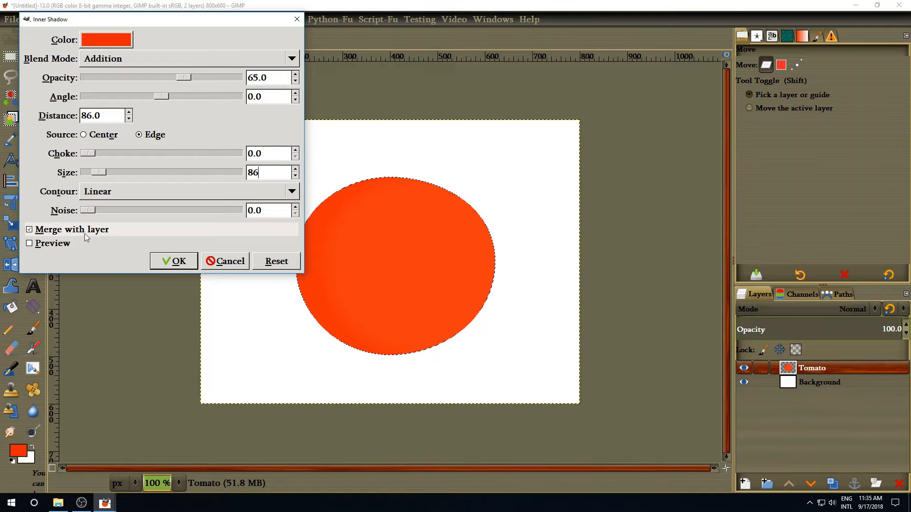
left_click(178, 263)
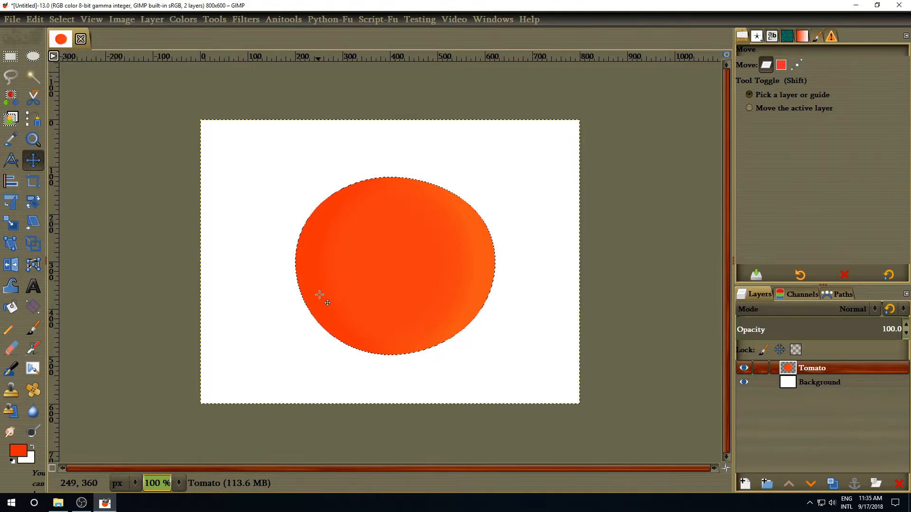
Step: Change the foreground color to ff502e
left_click(17, 453)
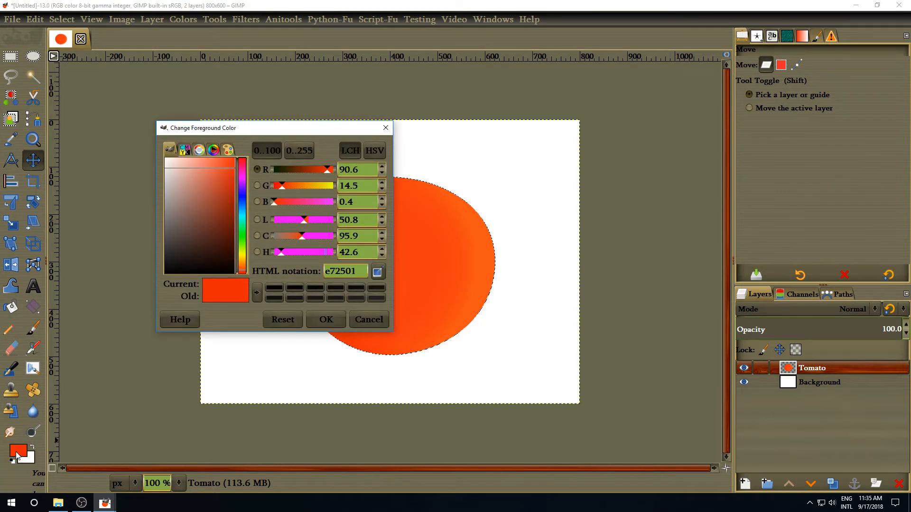
double_click(354, 271)
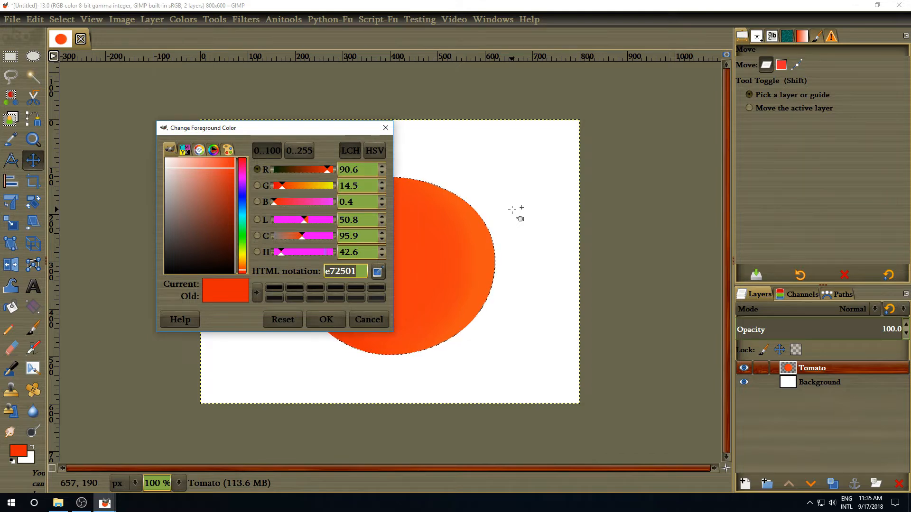
type("ff50")
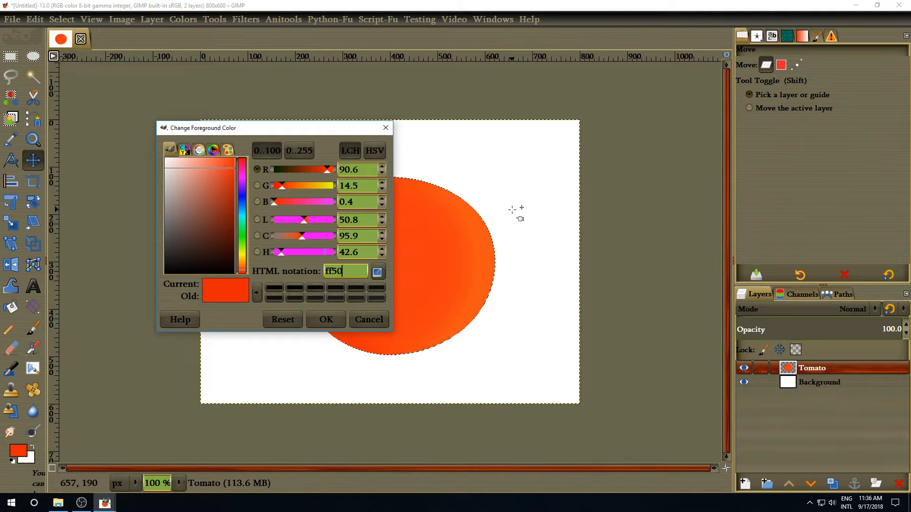
type("2e")
key("Return")
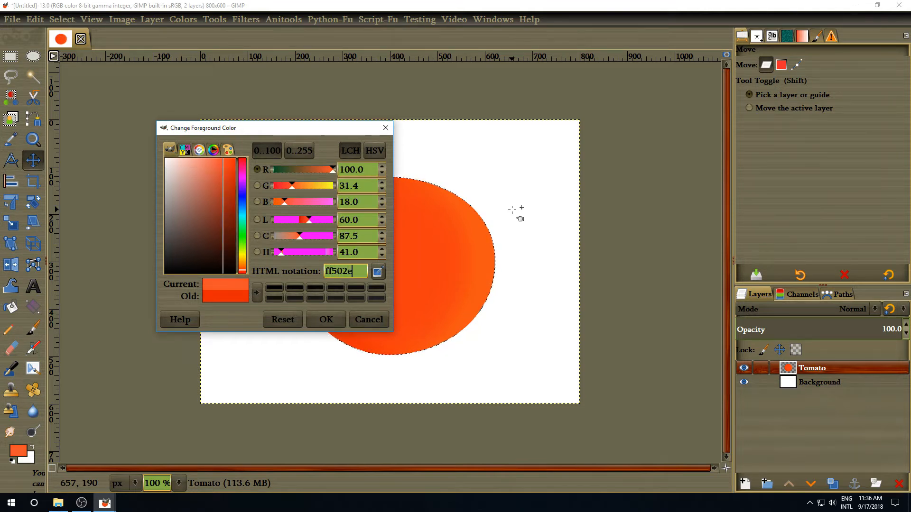
left_click(328, 322)
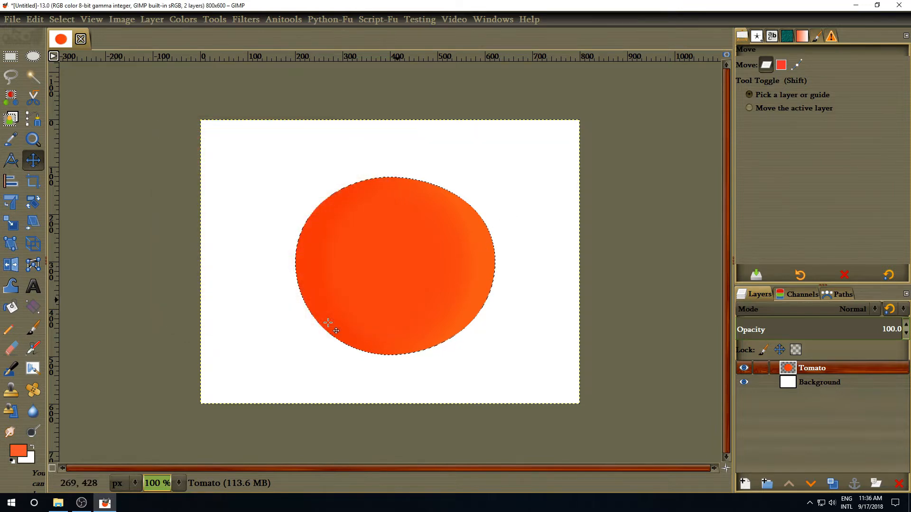
Step: Paint a single dab at the tomato's center with the Paintbrush, using the 2. Hardness 075 brush at size 400
left_click(36, 331)
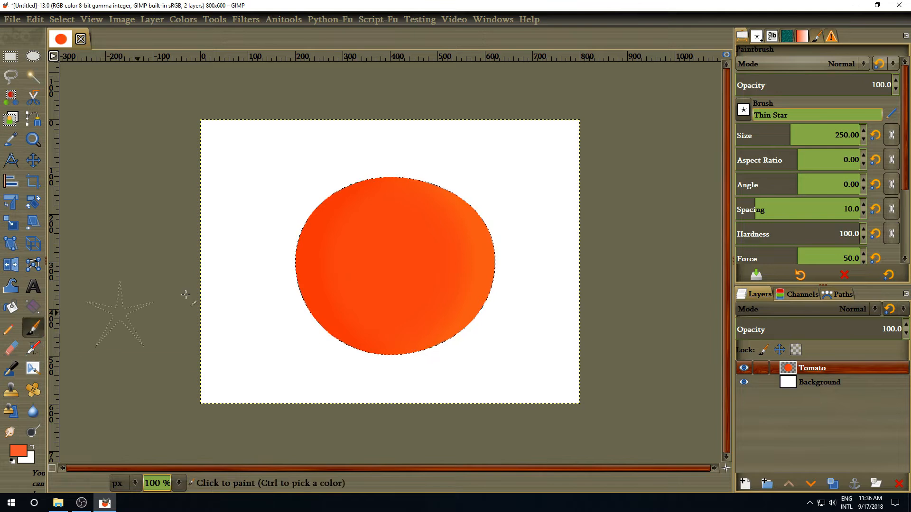
left_click(757, 37)
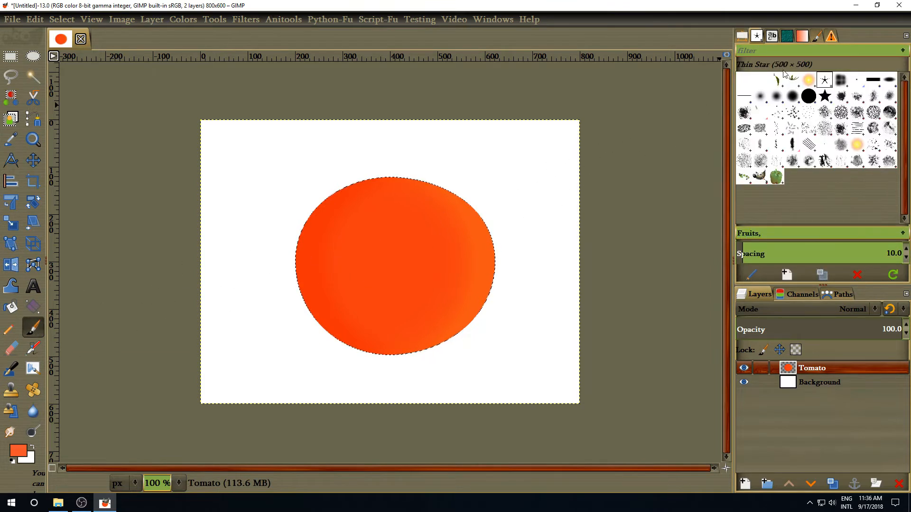
left_click(792, 98)
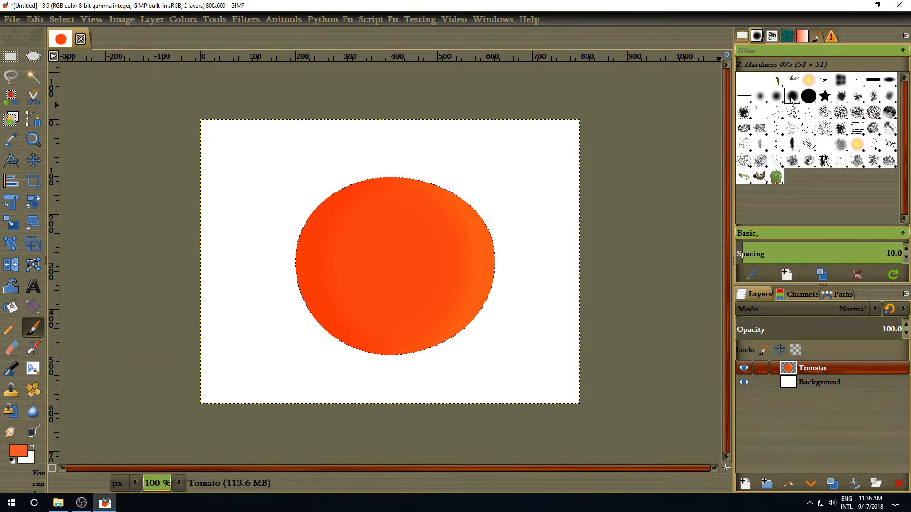
left_click(743, 38)
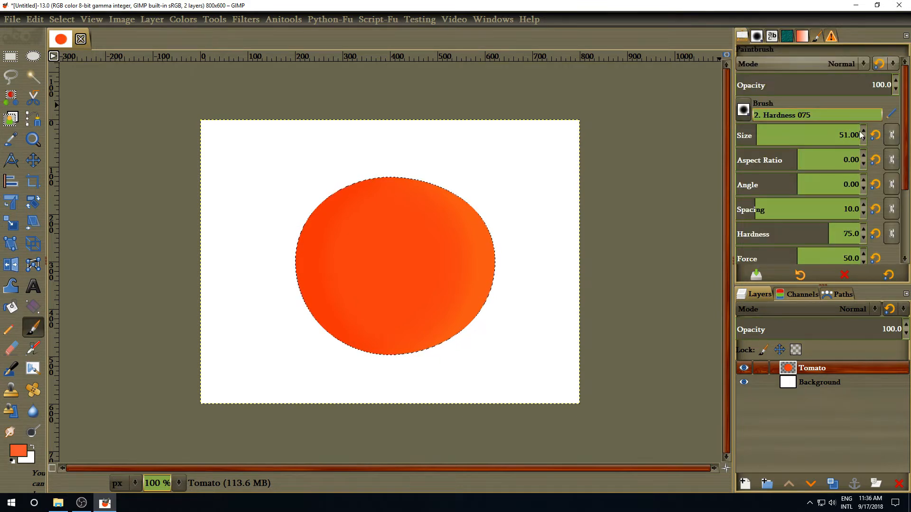
left_click(814, 135)
type("4")
key("Return")
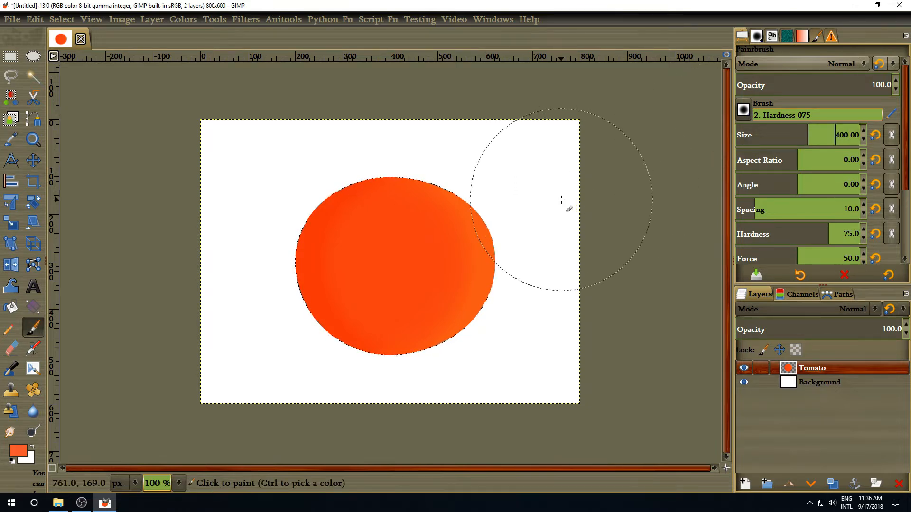
left_click(396, 265)
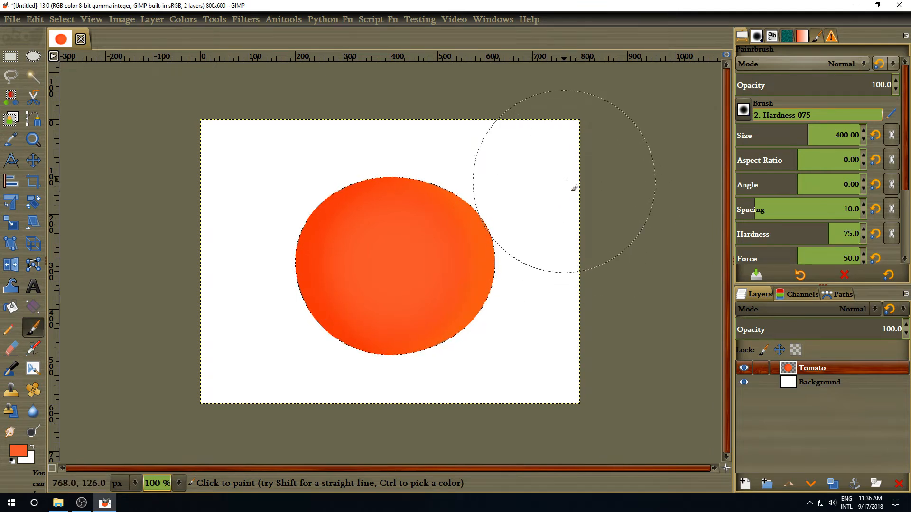
Step: Add a new transparent 800 × 600 layer named Peel colors above the Tomato layer
left_click(744, 483)
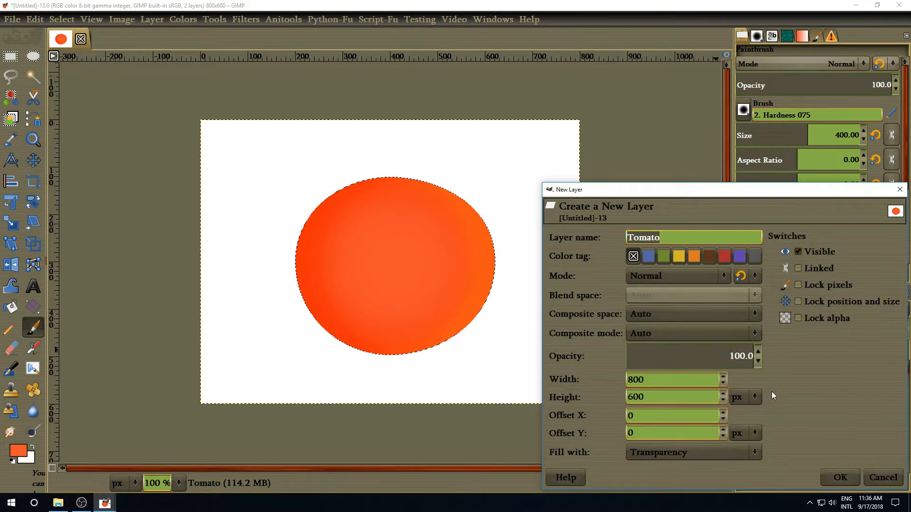
type("Pee")
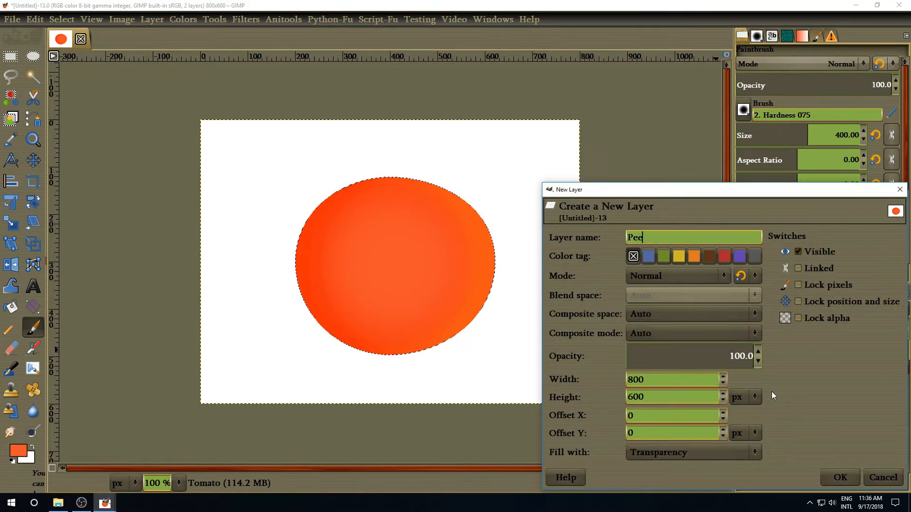
type("l colors")
key("Return")
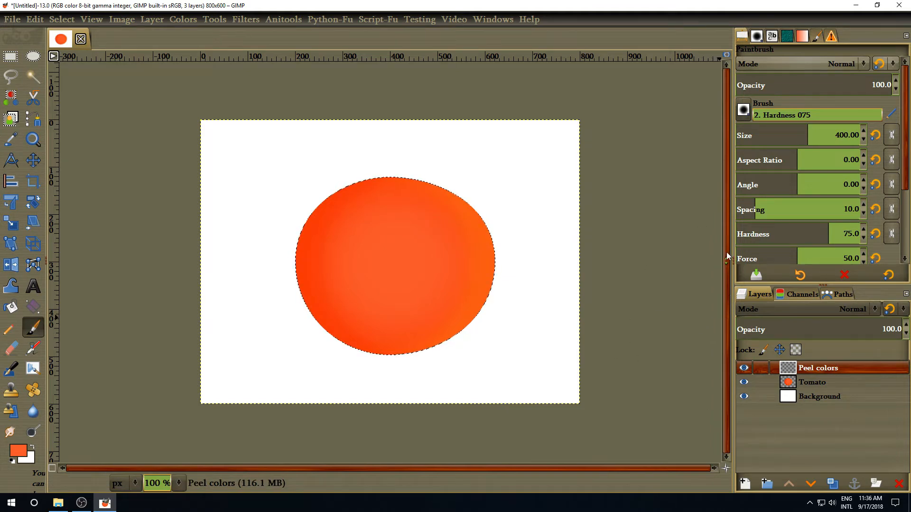
Step: Render Solid Noise in the tomato selection on the Peel colors layer, with X and Y size 4 and detail 1
left_click(240, 19)
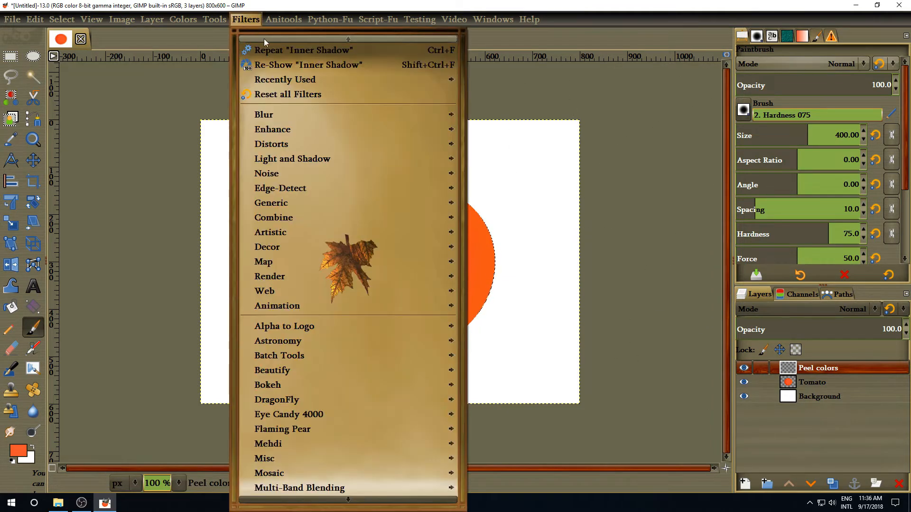
mouse_move(307, 277)
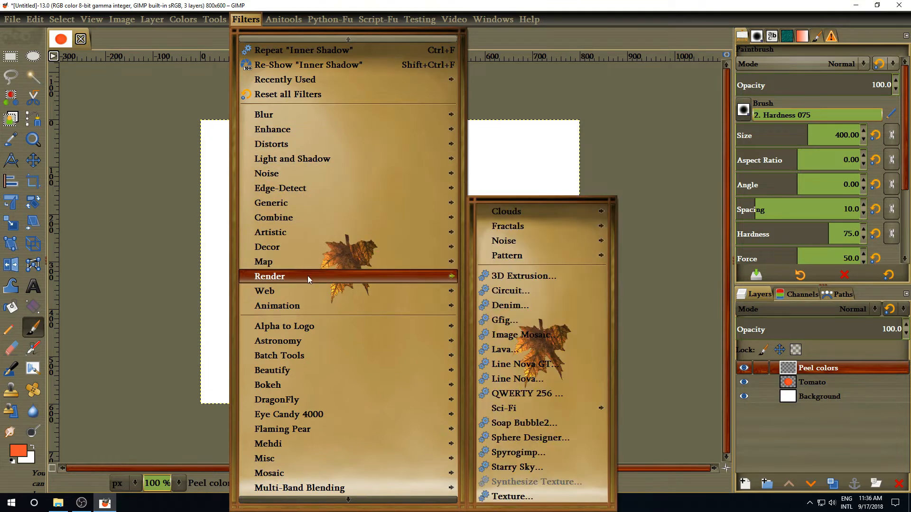
mouse_move(546, 247)
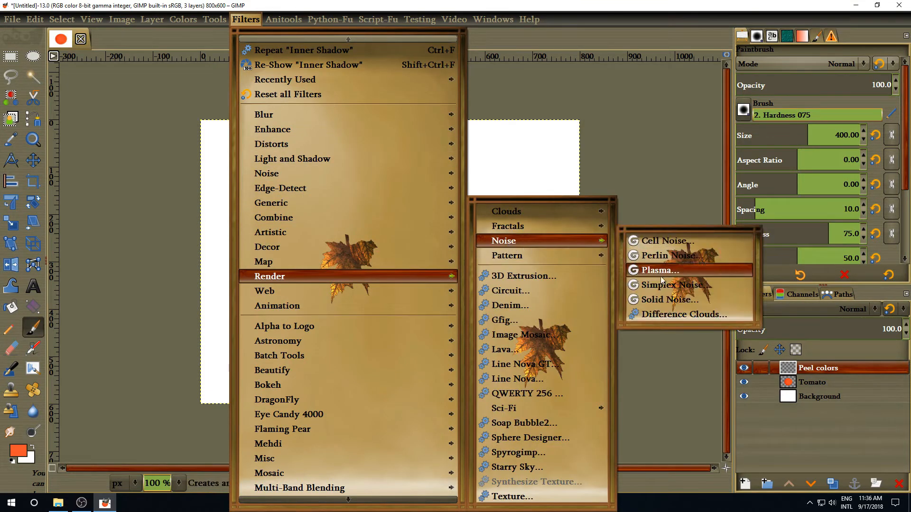
left_click(669, 300)
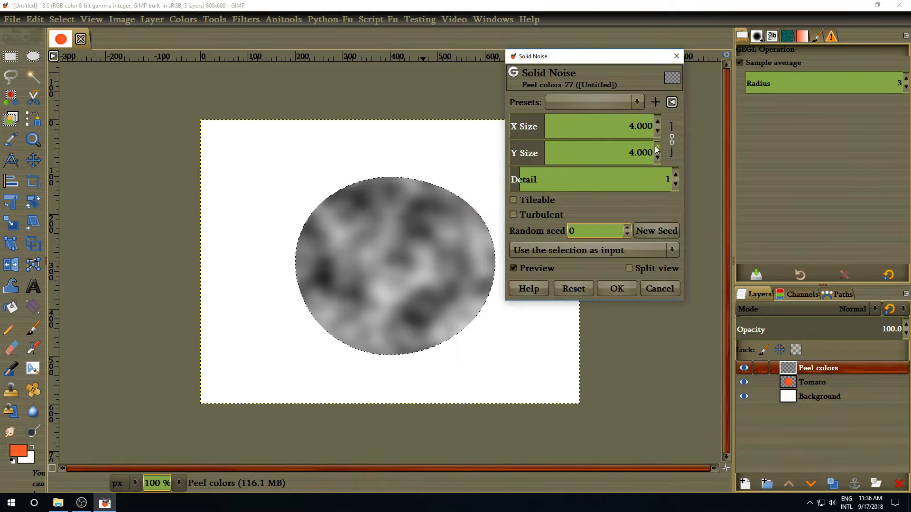
left_click(618, 289)
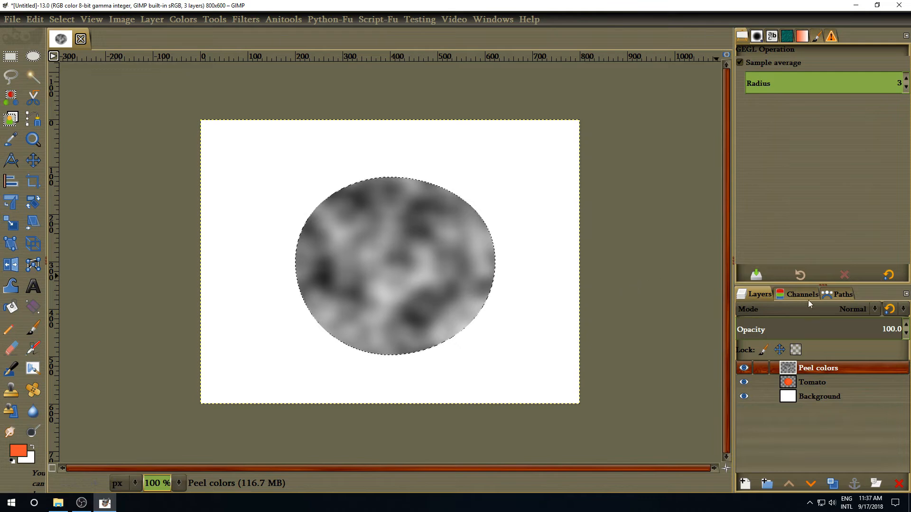
Step: Set the Peel colors layer's blend mode to Overlay and its opacity to 40
left_click(830, 308)
scroll(819, 370, "down", 17)
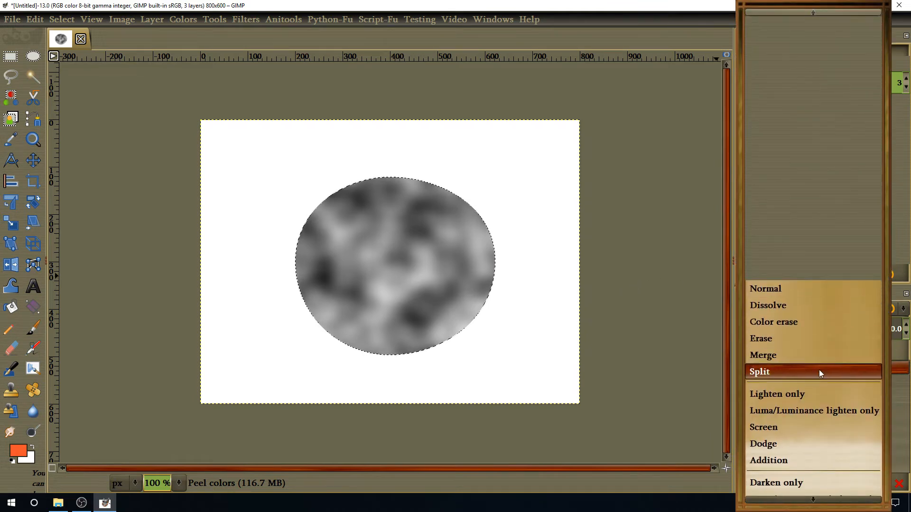
scroll(819, 372, "down", 7)
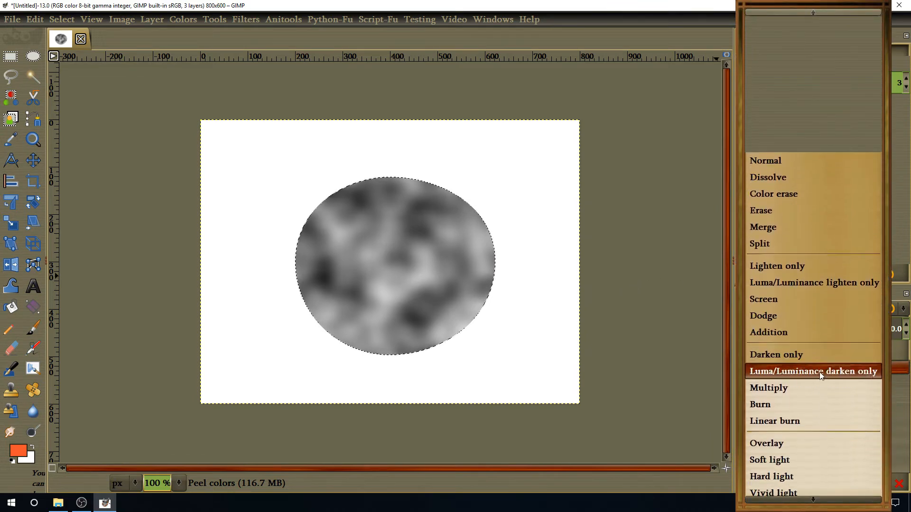
left_click(817, 435)
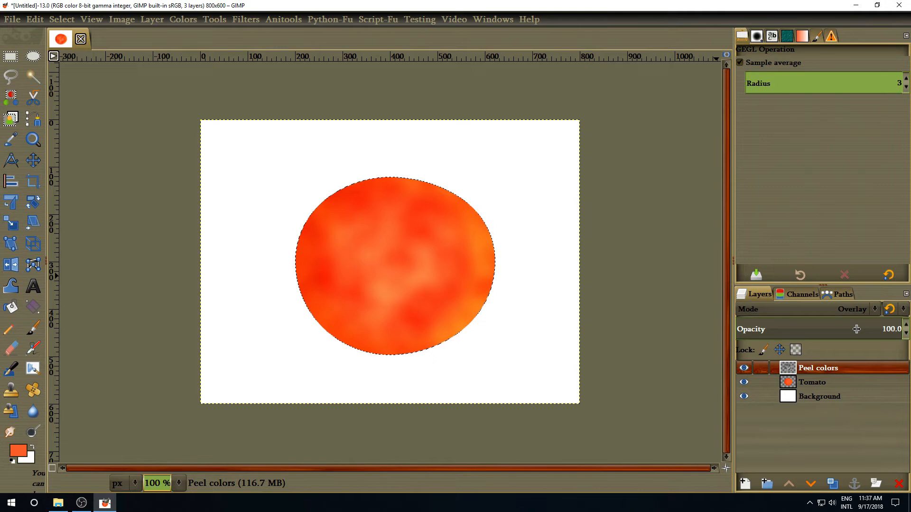
type("40")
key("Return")
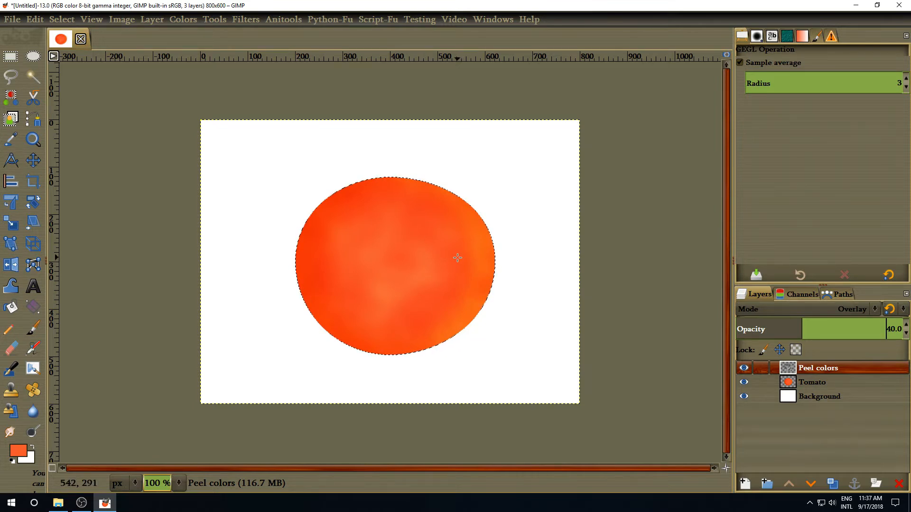
Step: Add a transparent 800 × 600 layer named Spots and fill the tomato selection on it with the default black foreground color
left_click(744, 483)
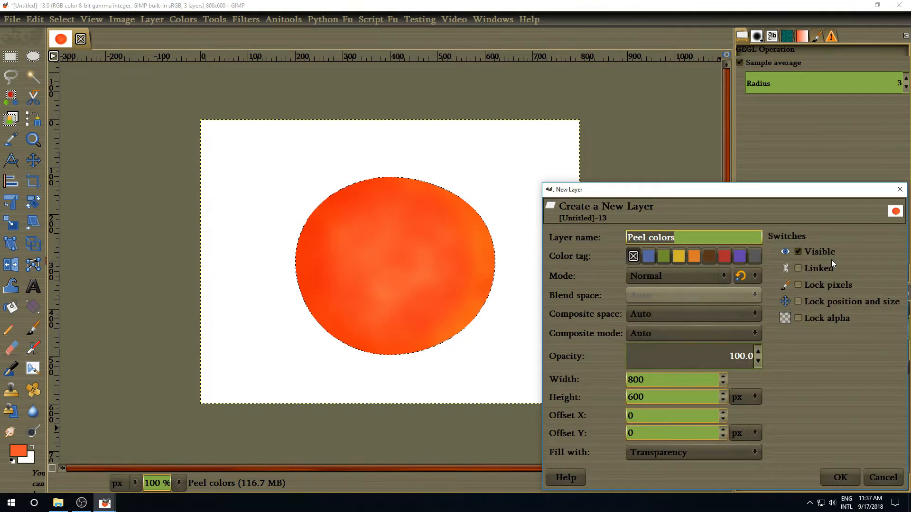
type("Spots")
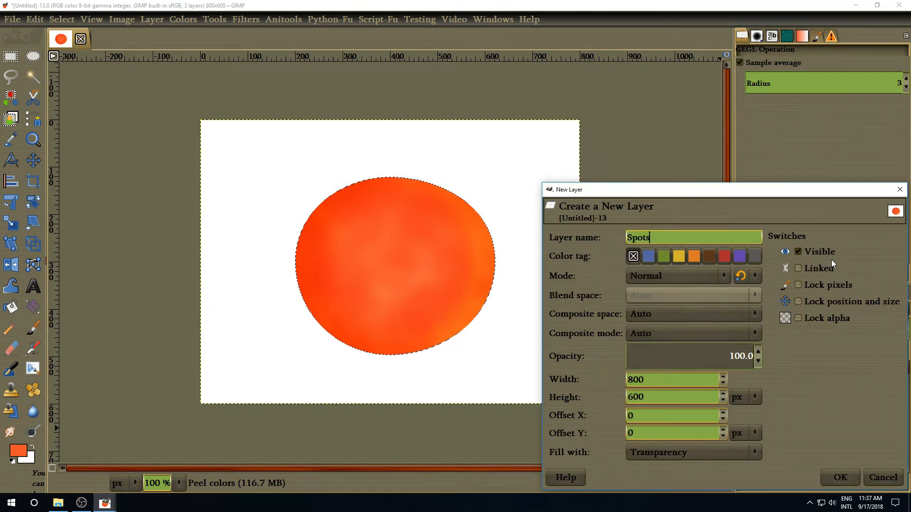
key("Return")
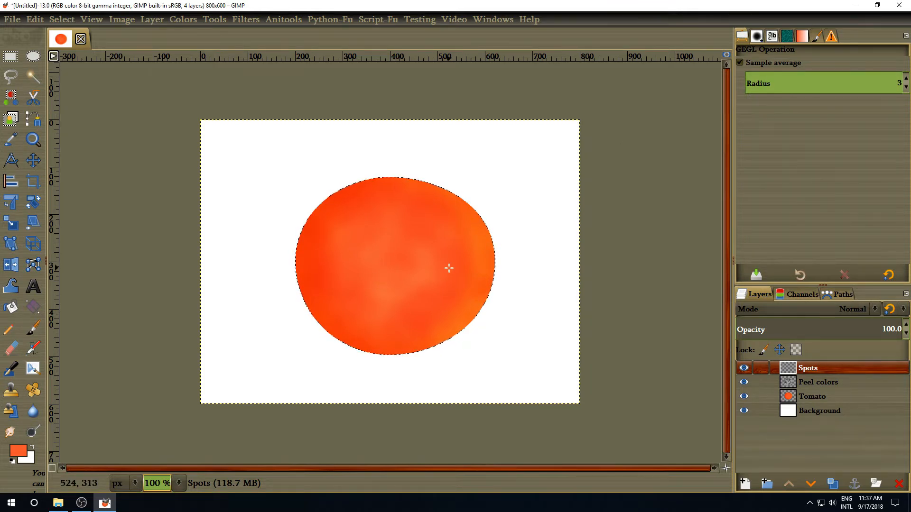
left_click(13, 462)
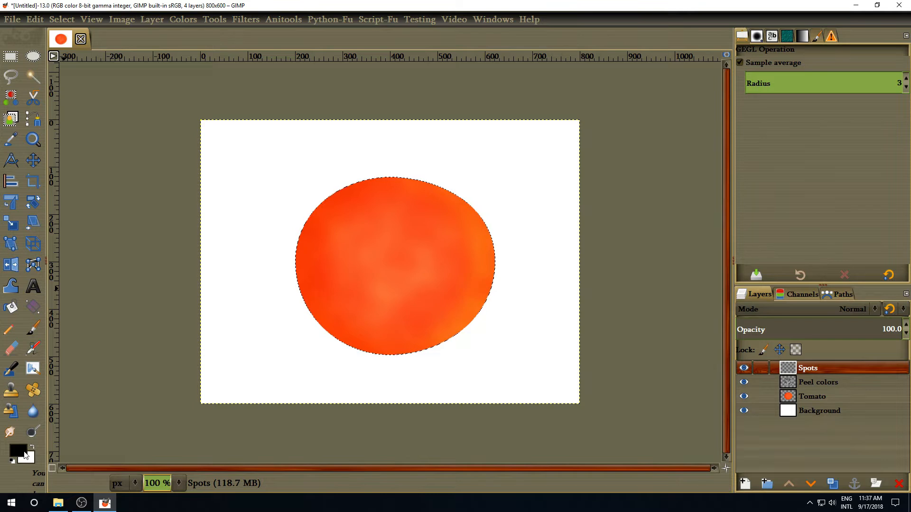
left_click_drag(21, 454, 381, 256)
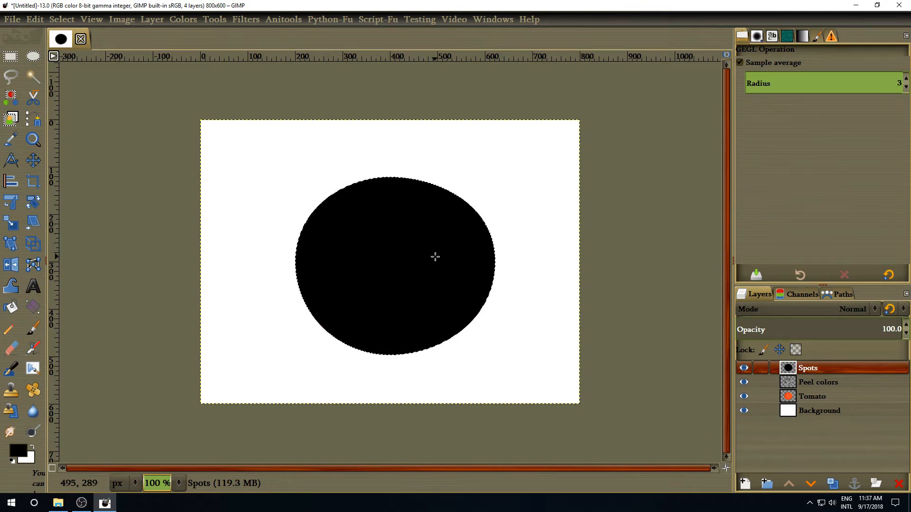
Step: Apply HSV Noise to the tomato selection on the Spots layer with Value set to 0.8
left_click(250, 19)
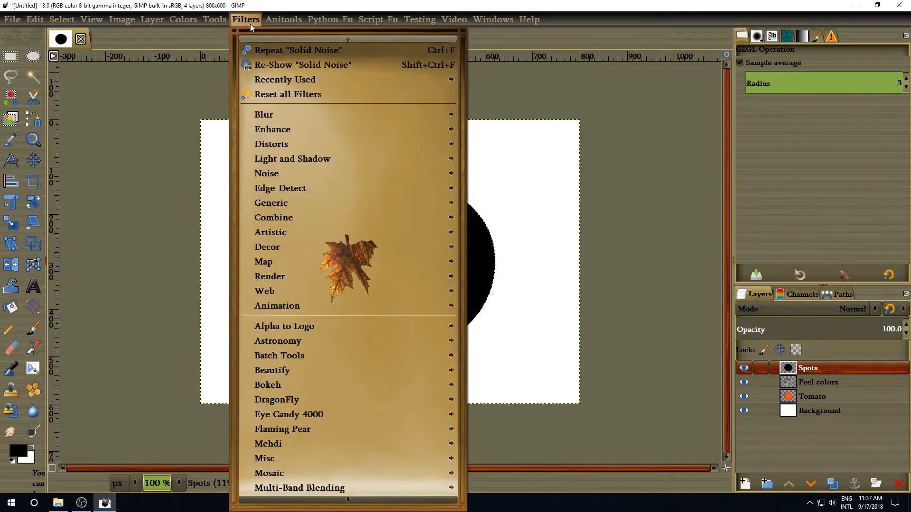
mouse_move(289, 174)
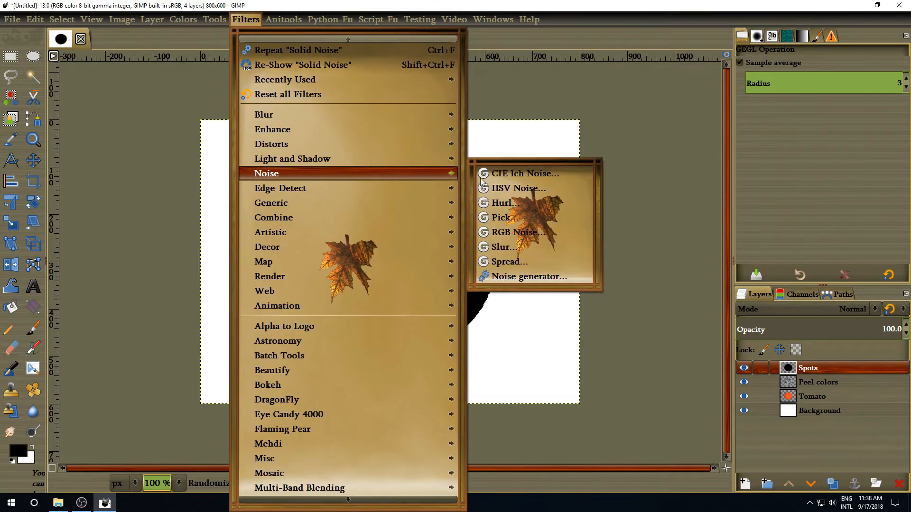
left_click(526, 193)
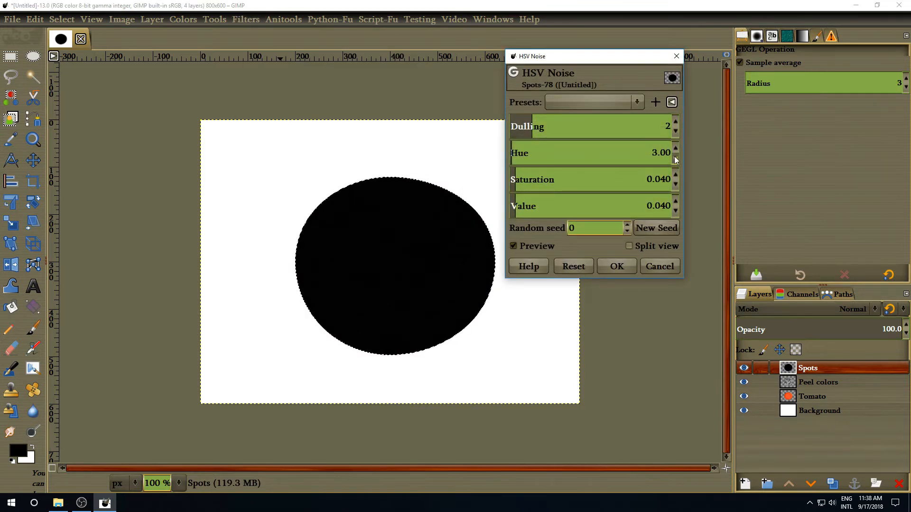
left_click(666, 206)
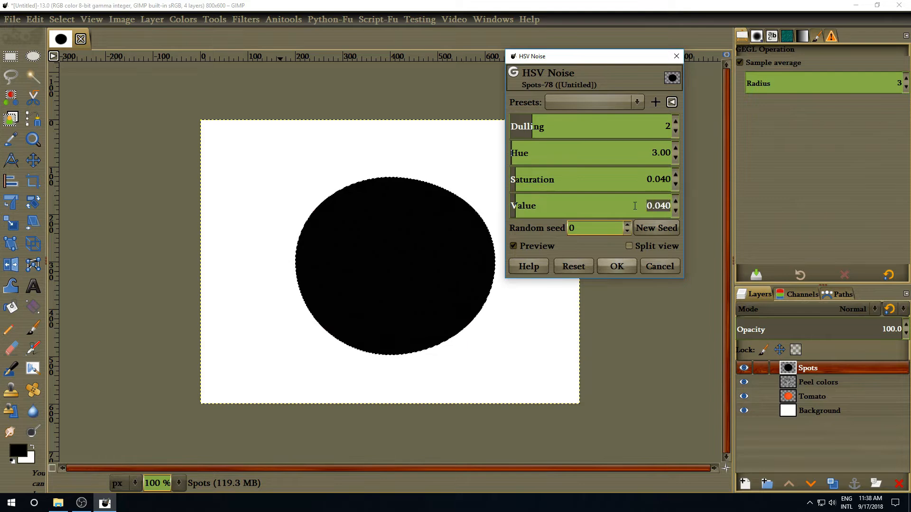
type("0.8")
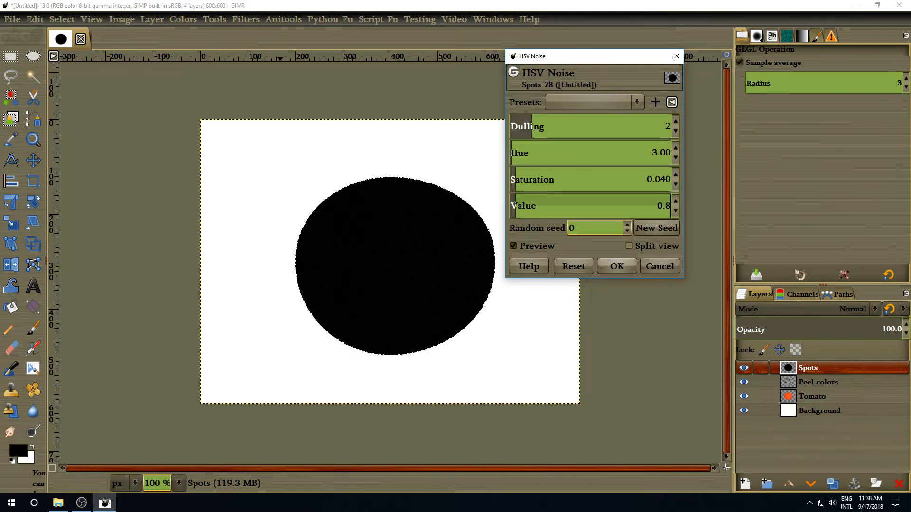
key("Return")
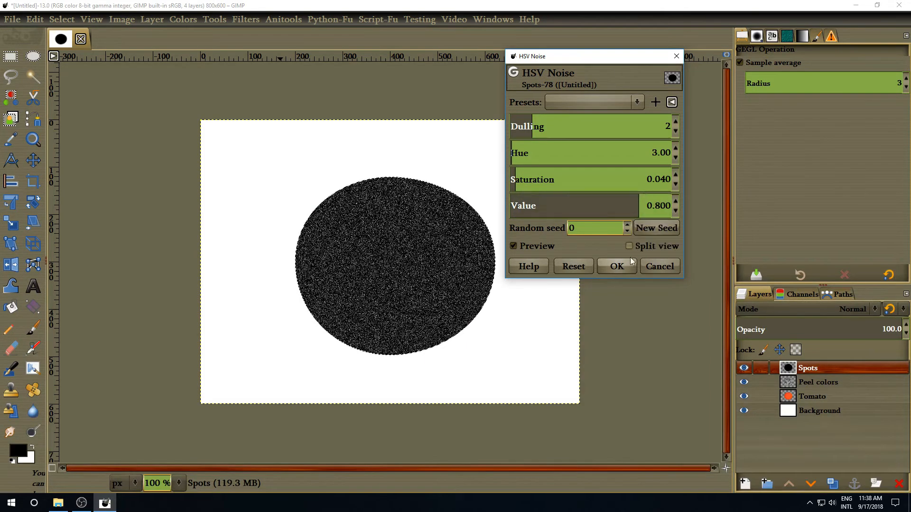
left_click(617, 266)
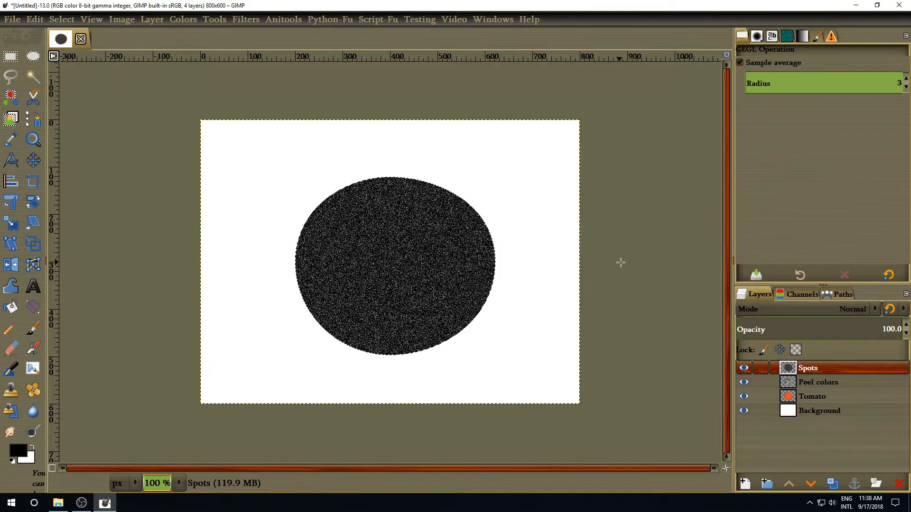
Step: Set the Spots layer's blend mode to Overlay and its opacity to 20
left_click(842, 311)
scroll(821, 386, "down", 4)
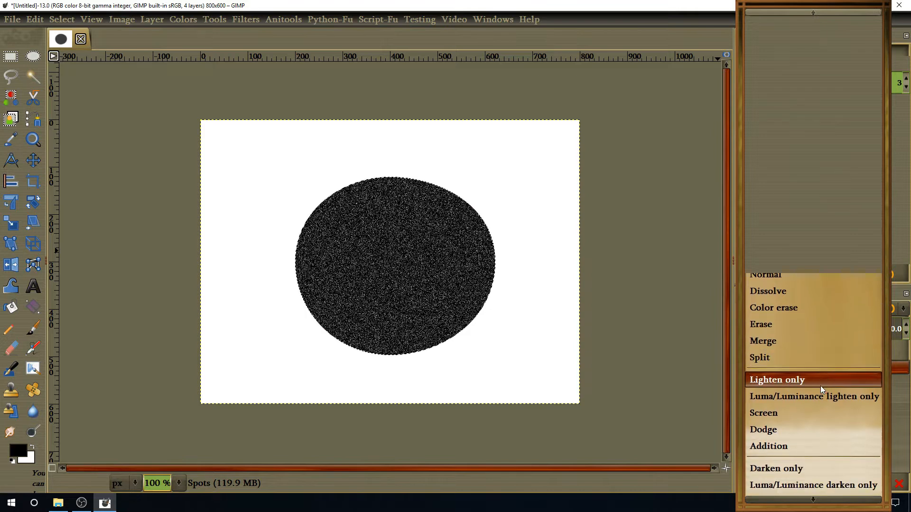
scroll(819, 386, "down", 3)
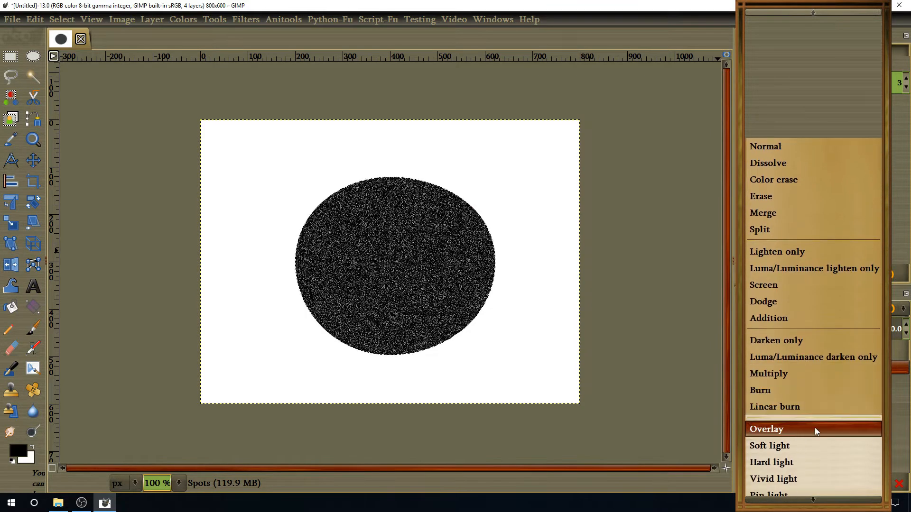
left_click(840, 427)
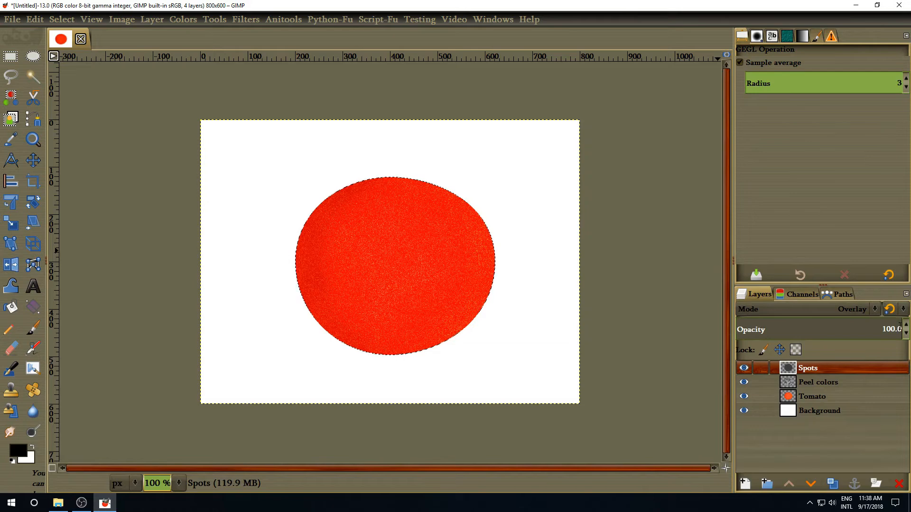
left_click(876, 330)
type("20")
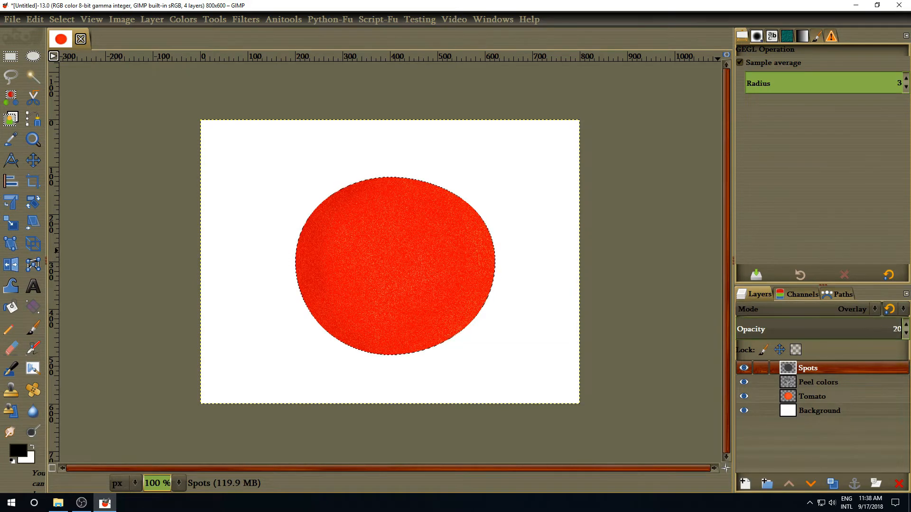
key("Return")
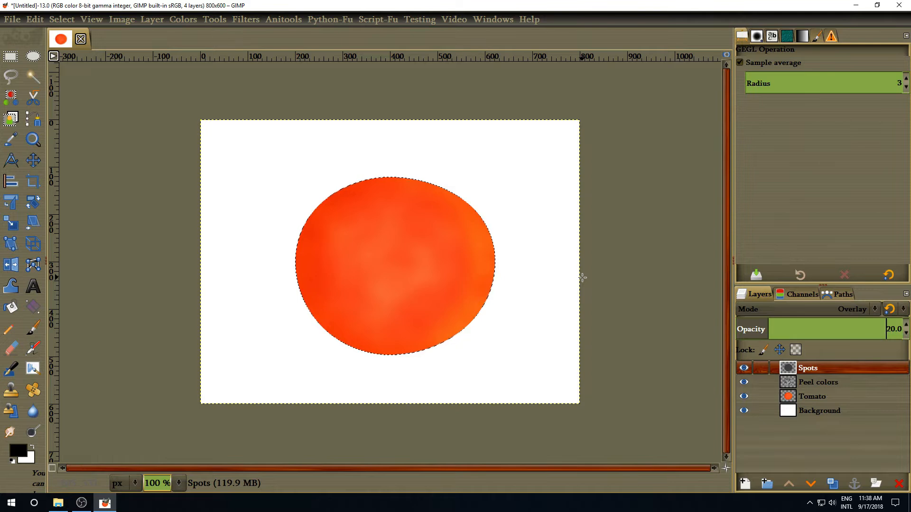
Step: Add a new transparent 800 × 600 layer named Reflection above the Spots layer
left_click(742, 481)
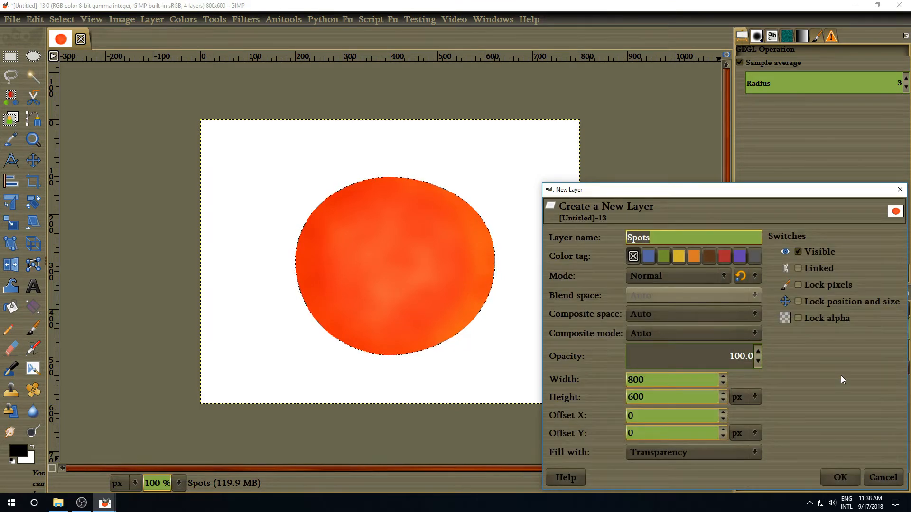
type("Reflection")
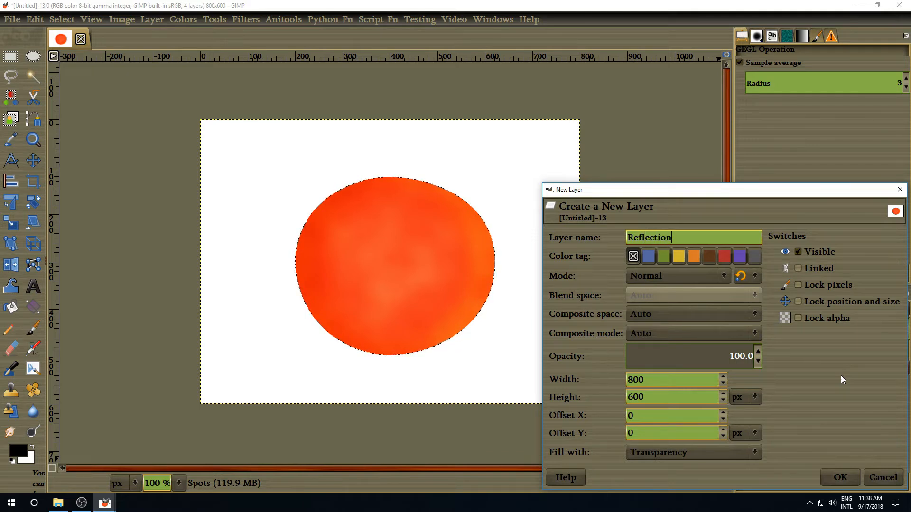
key("Return")
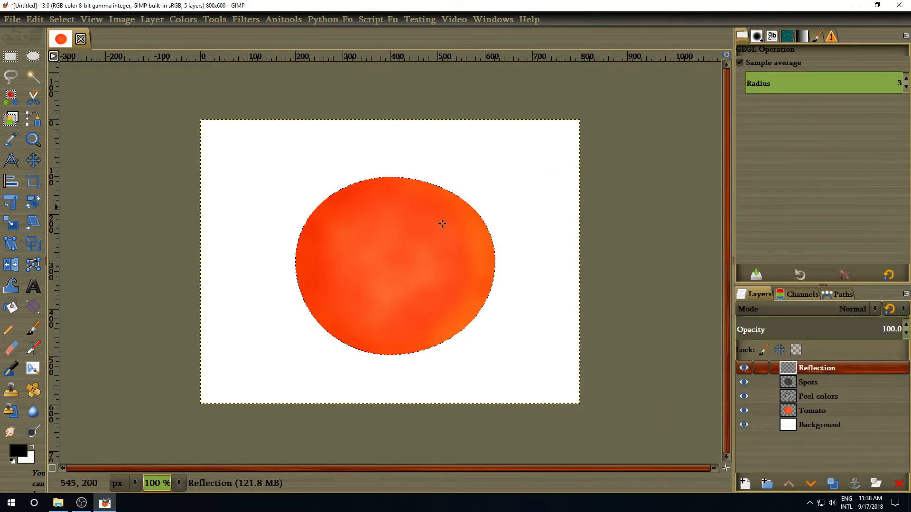
Step: Paint one white highlight dab right of the tomato's center on the Reflection layer, using the Paintbrush with the Window brush at size 50
left_click(33, 448)
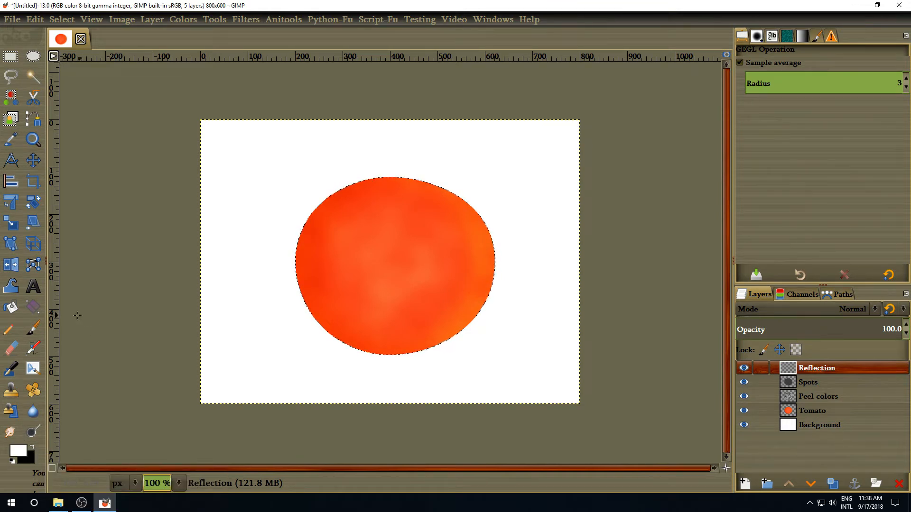
left_click(33, 327)
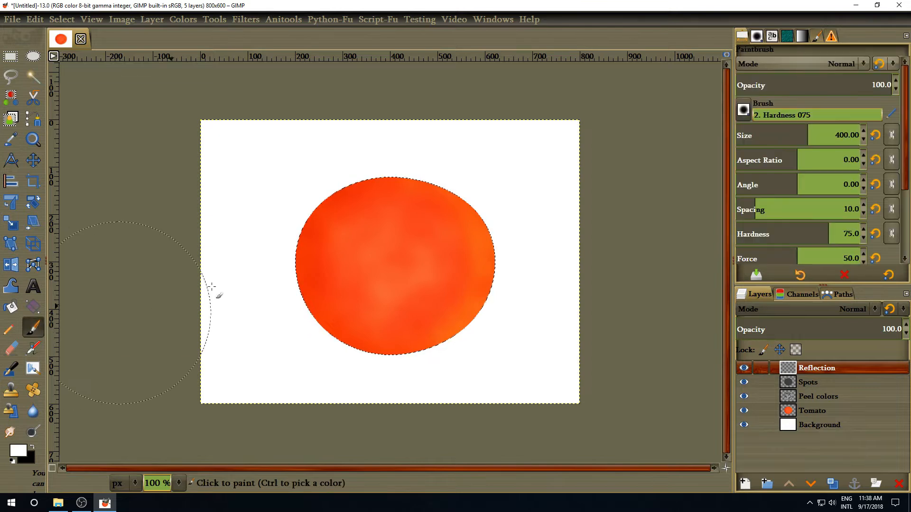
left_click(758, 36)
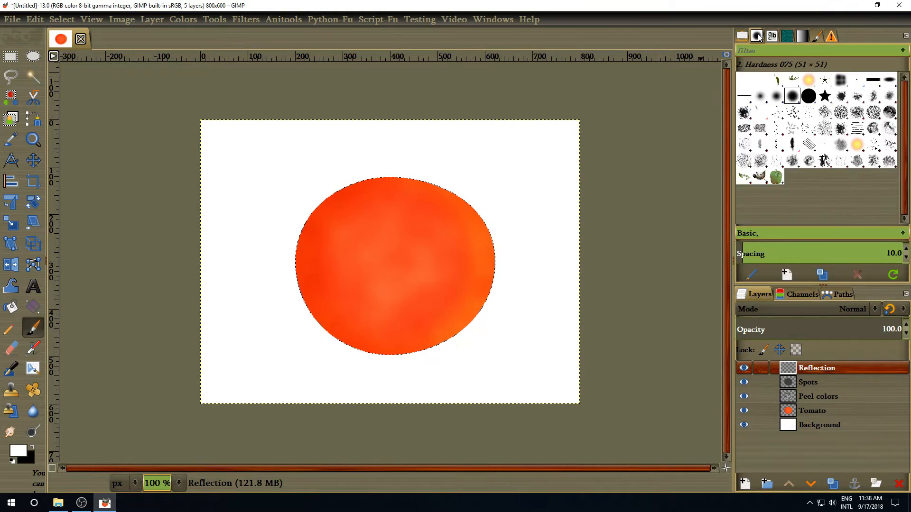
left_click(839, 79)
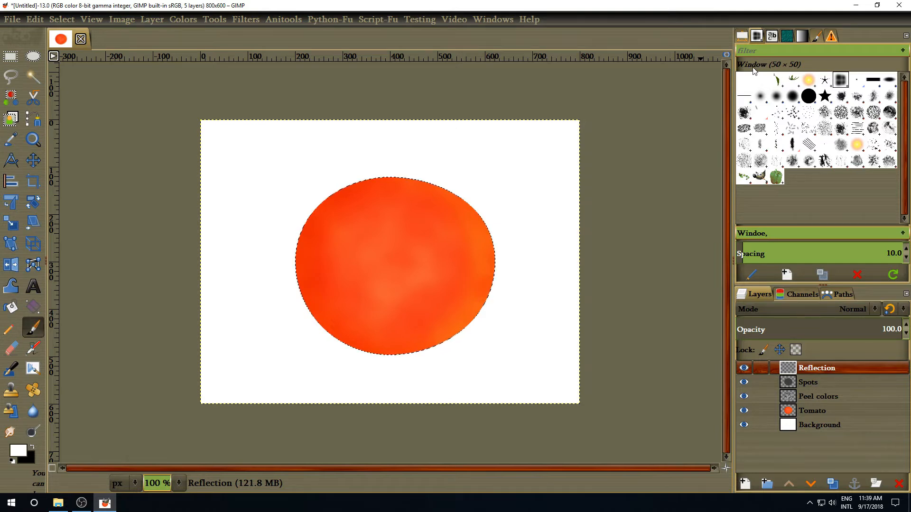
left_click(743, 36)
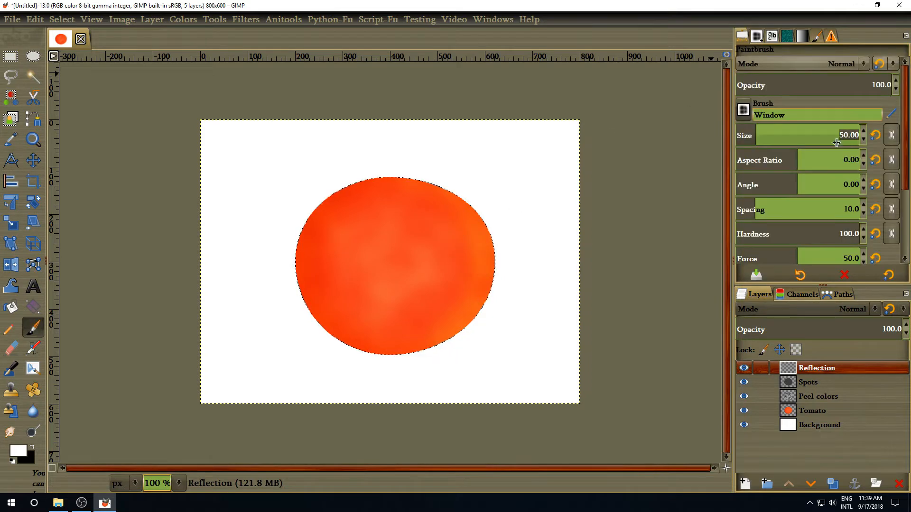
left_click(849, 135)
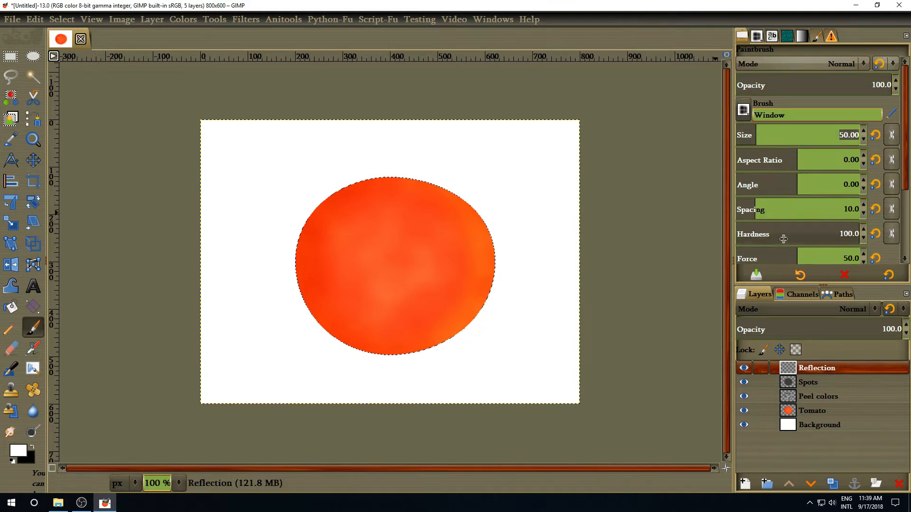
left_click(437, 249)
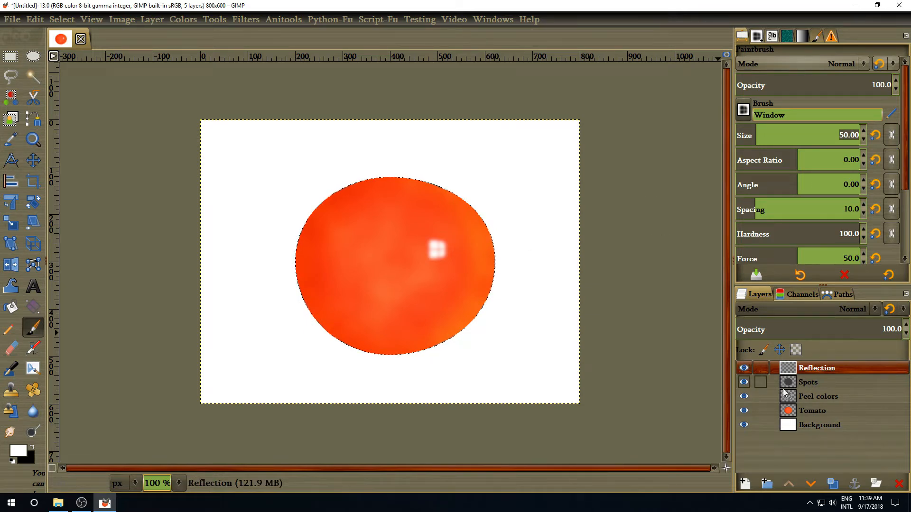
Step: Add a new transparent 800 × 600 layer named Stem base above the Reflection layer
left_click(744, 484)
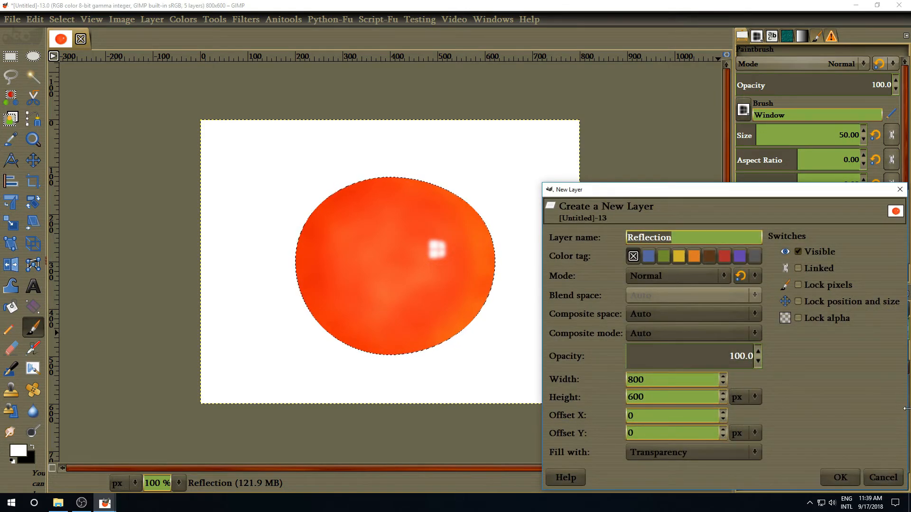
type("Stem base")
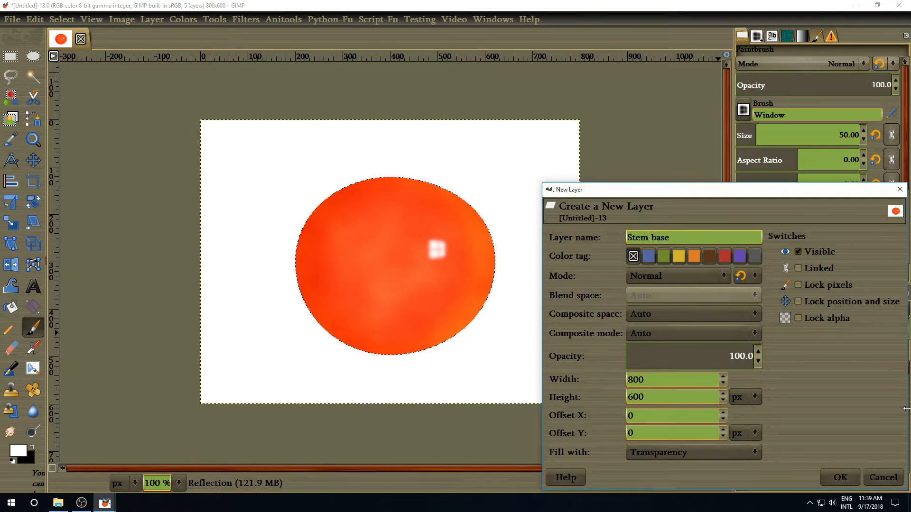
key("Return")
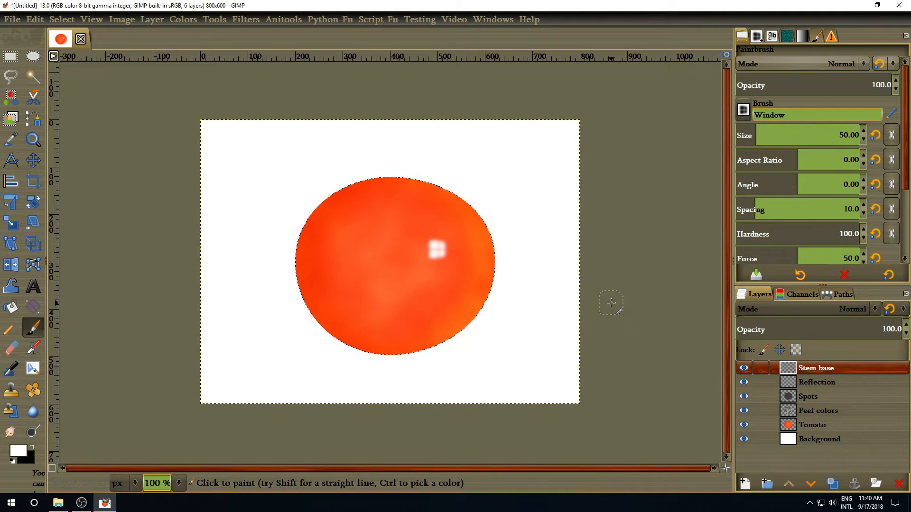
Step: Paint one yellow dab near the tomato's top on the Stem base layer, using the Stem base brush at size 300 and aspect ratio 14
left_click(756, 36)
left_click(808, 80)
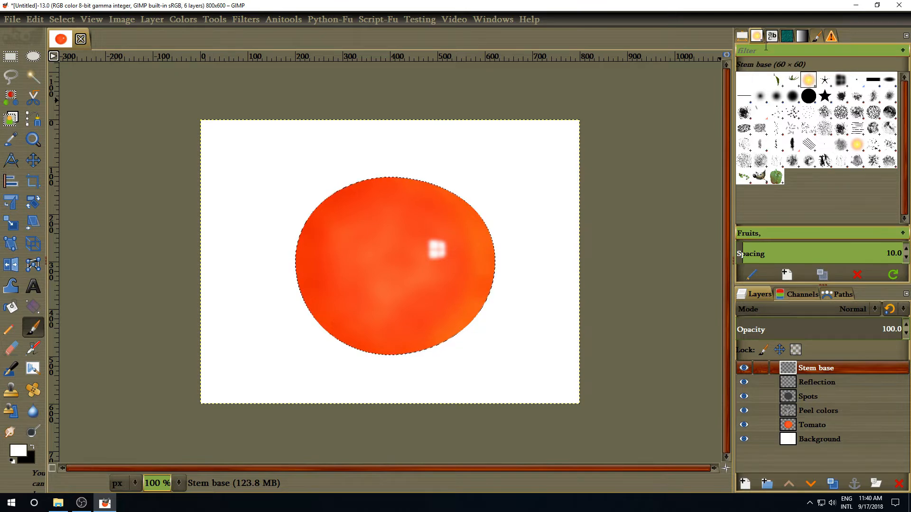
left_click(741, 36)
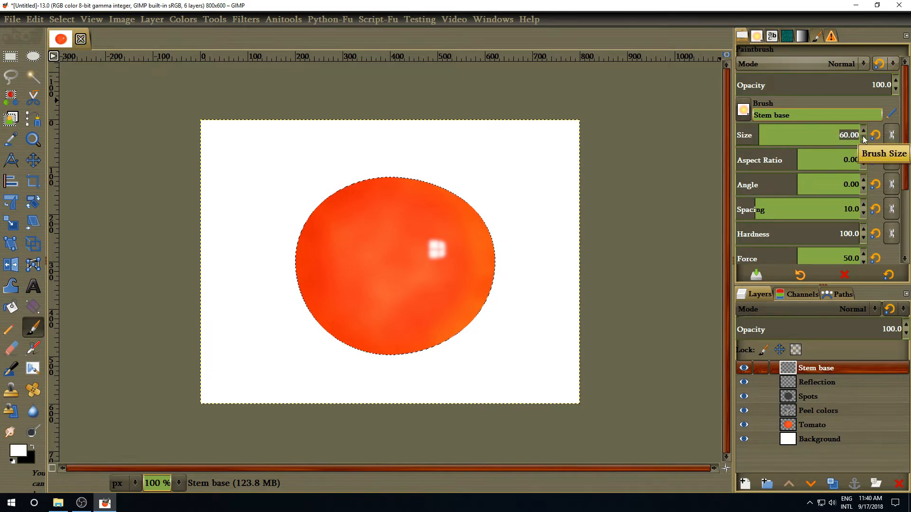
type("3")
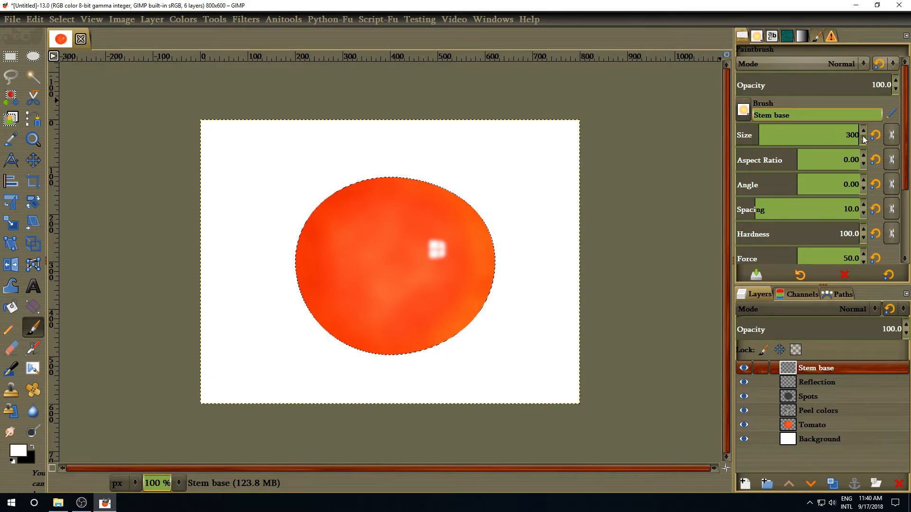
key("Return")
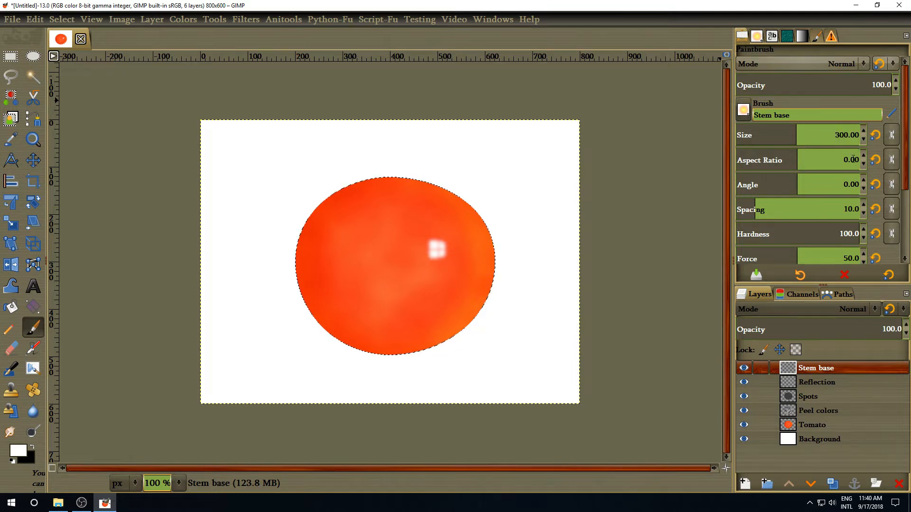
left_click(859, 160)
type("14")
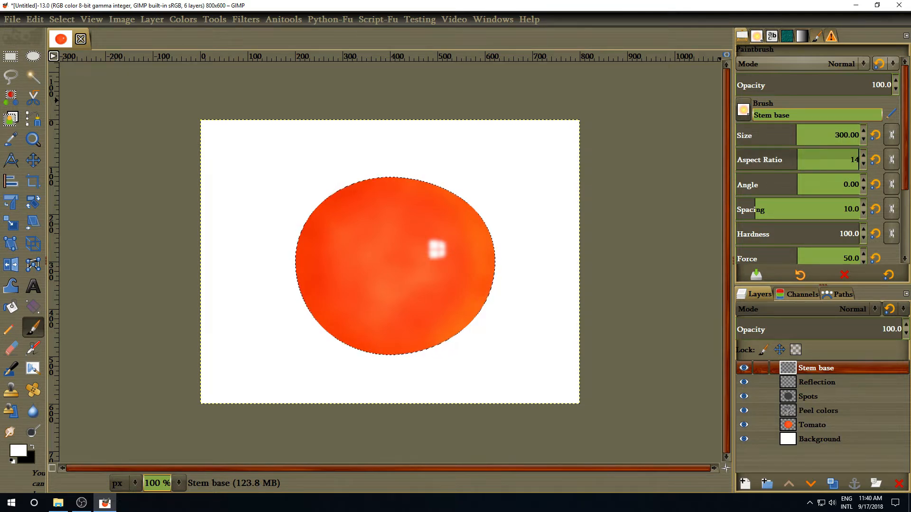
key("Return")
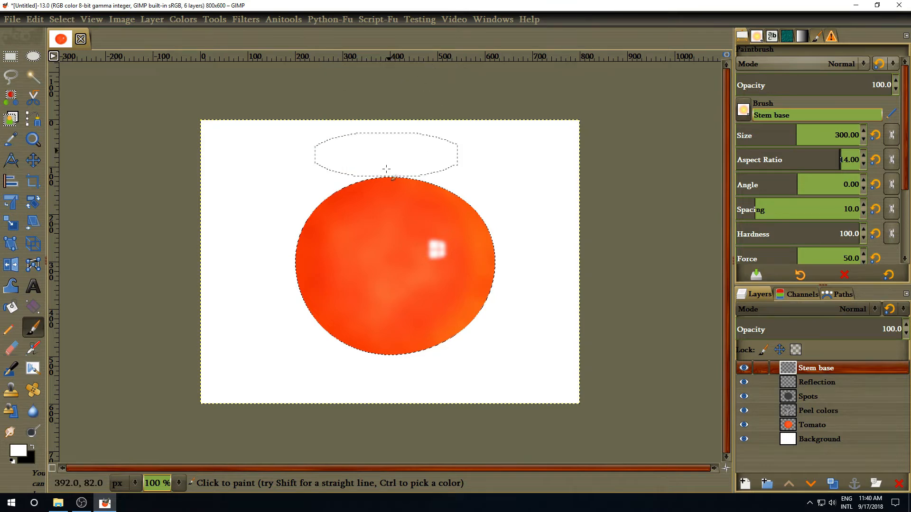
left_click(391, 202)
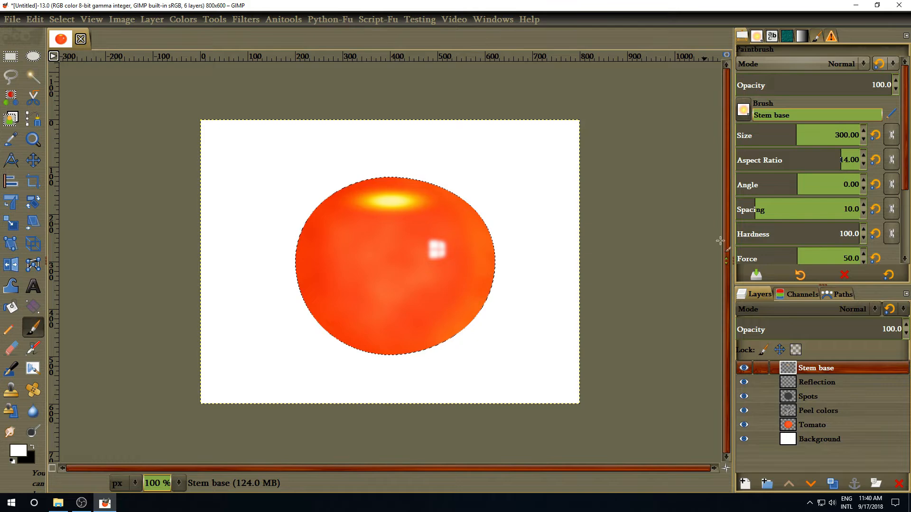
Step: Add a new transparent 800 × 600 layer named Shoulder above the Stem base layer
left_click(745, 484)
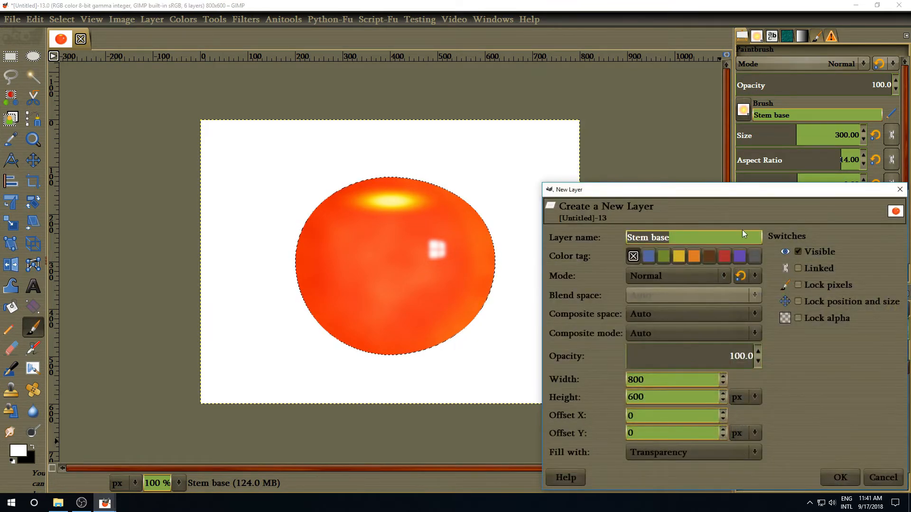
type("Sho")
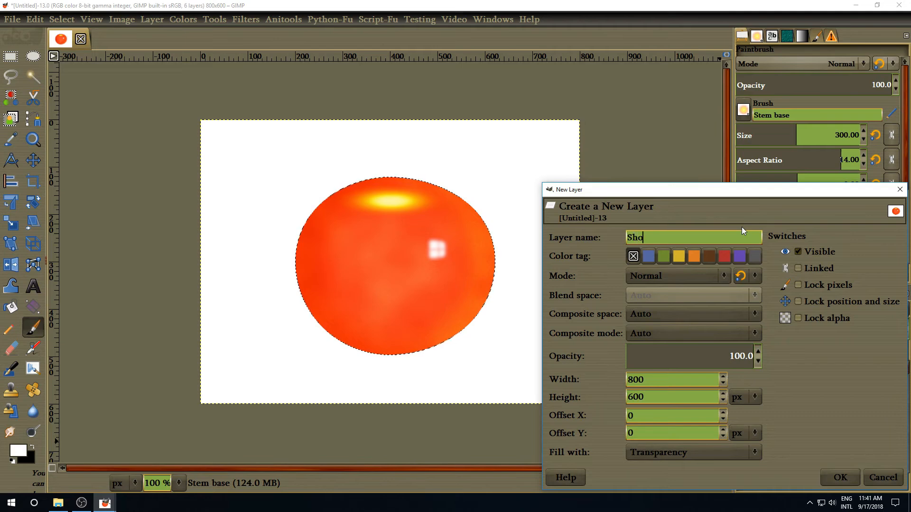
type("ulder")
key("Return")
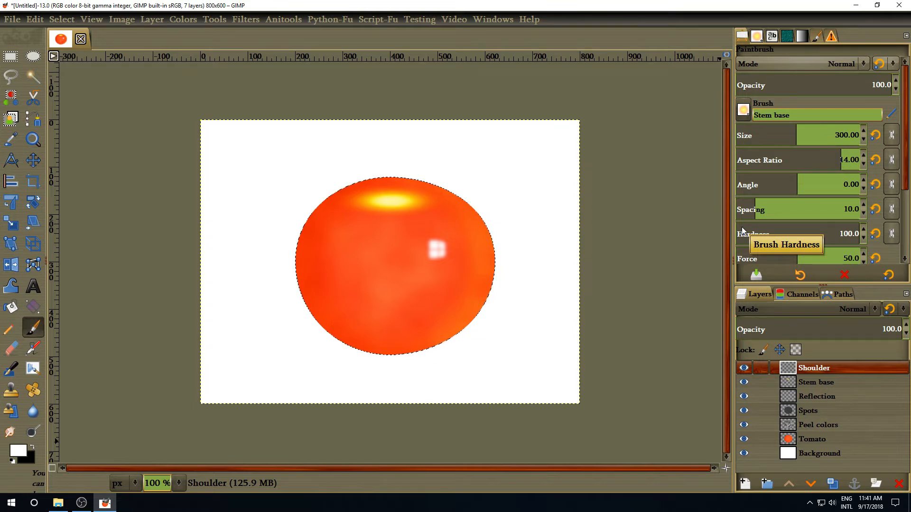
Step: Stamp one white star at the tomato's center on the Shoulder layer, using the Thin Star brush at size 300
left_click(758, 36)
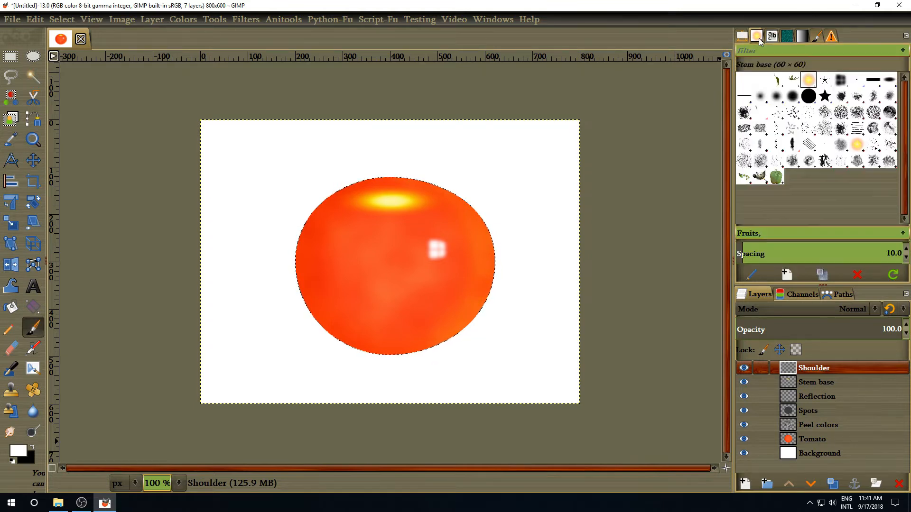
left_click(824, 81)
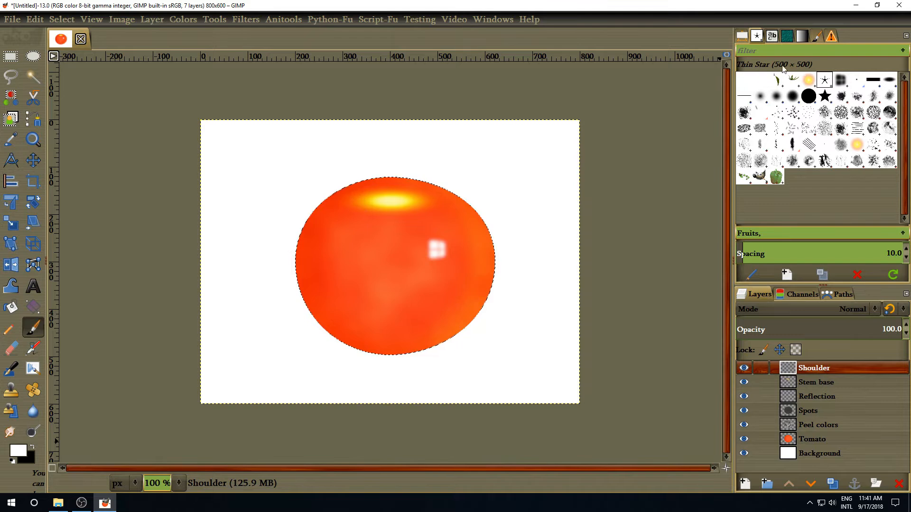
left_click(743, 36)
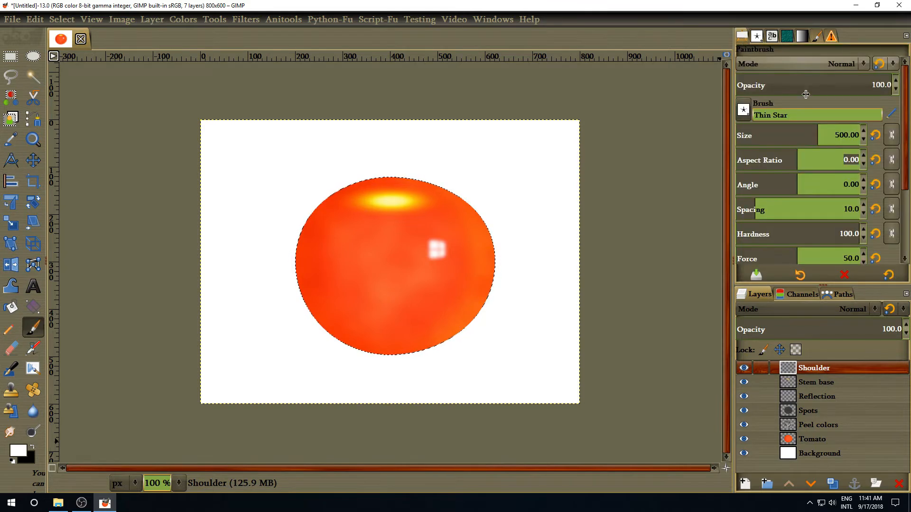
left_click_drag(859, 134, 833, 134)
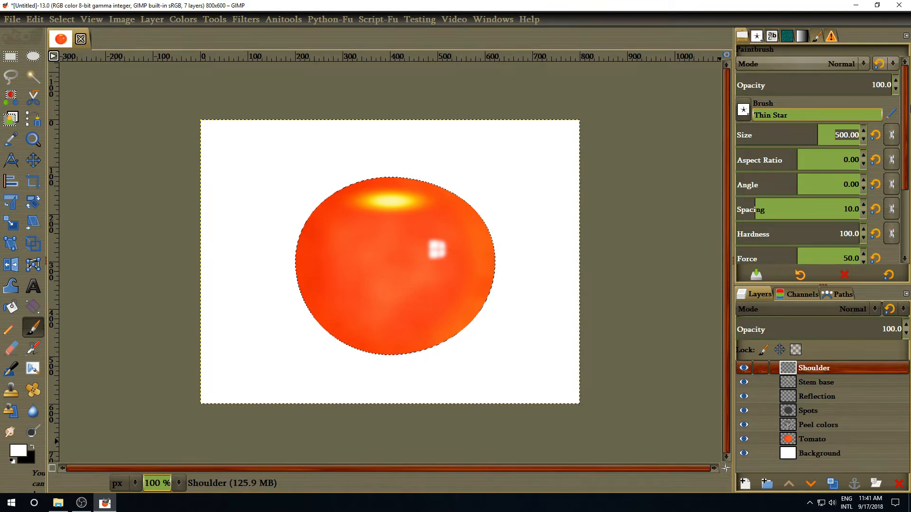
type("300")
key("Return")
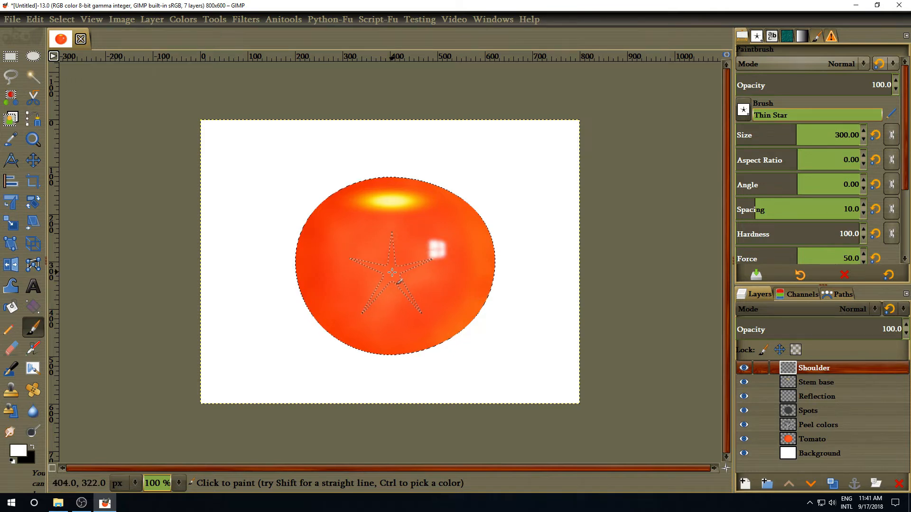
left_click(392, 271)
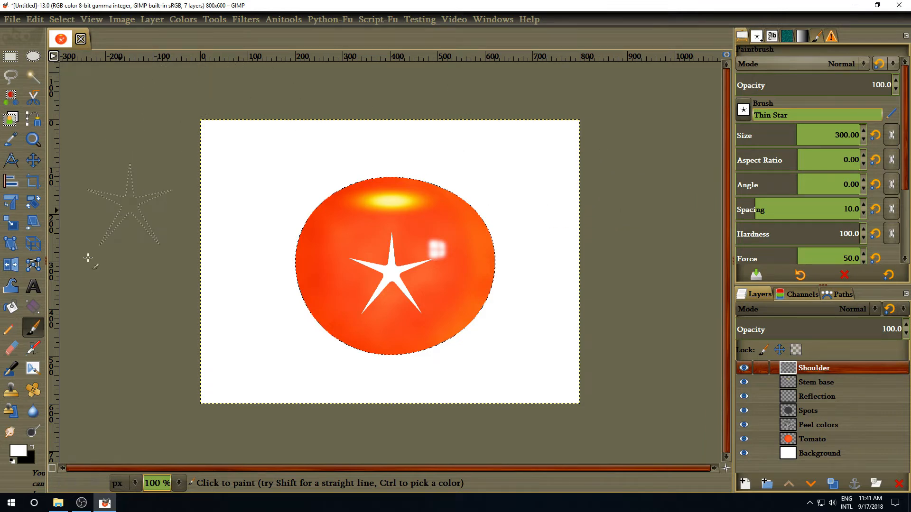
Step: Clear the selection and warp the white star upward to just below the yellow stem base, using Warp Transform in Move pixels mode at size 400
left_click(13, 287)
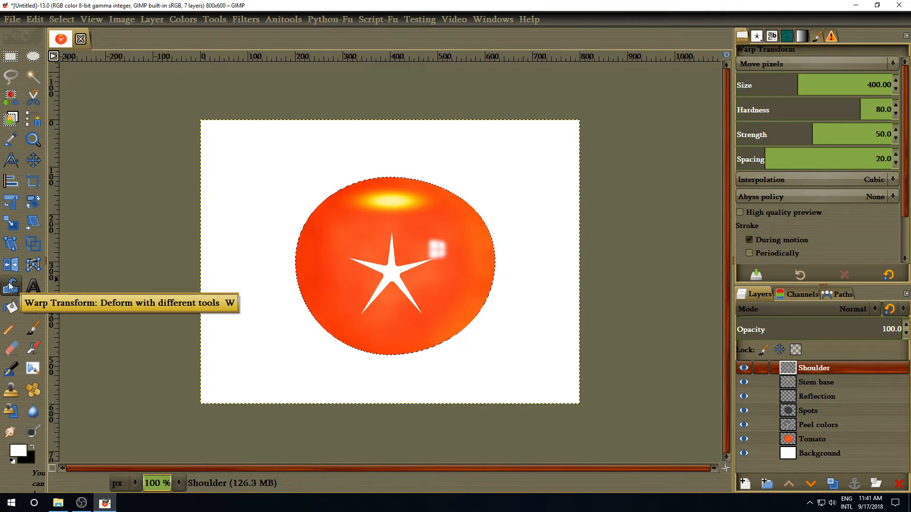
left_click(9, 285)
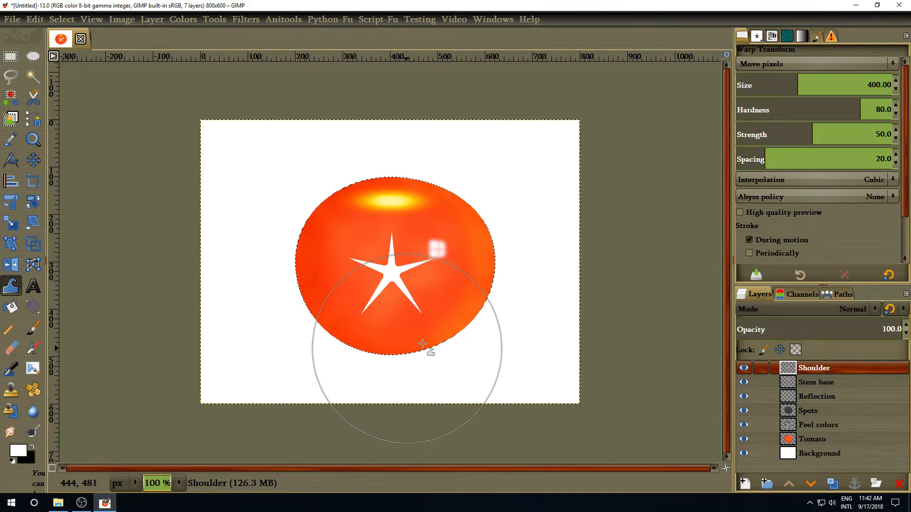
left_click(809, 64)
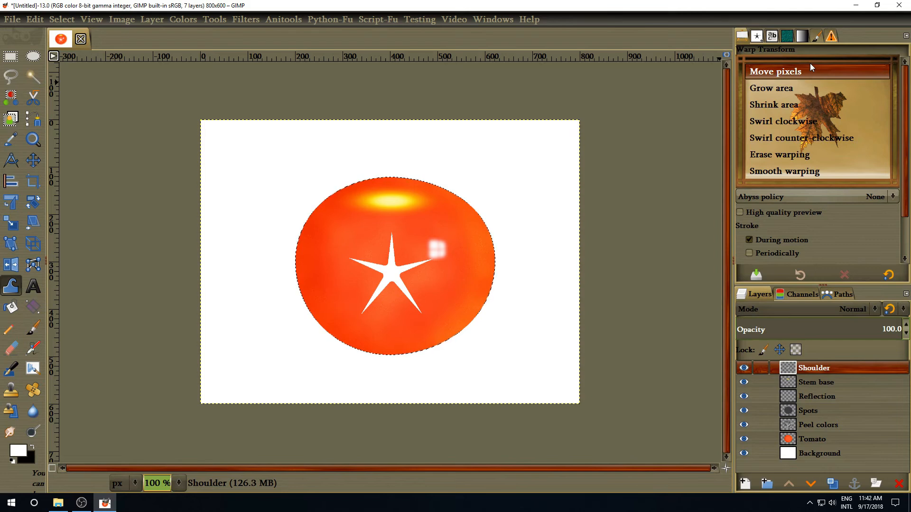
left_click(809, 63)
left_click(810, 64)
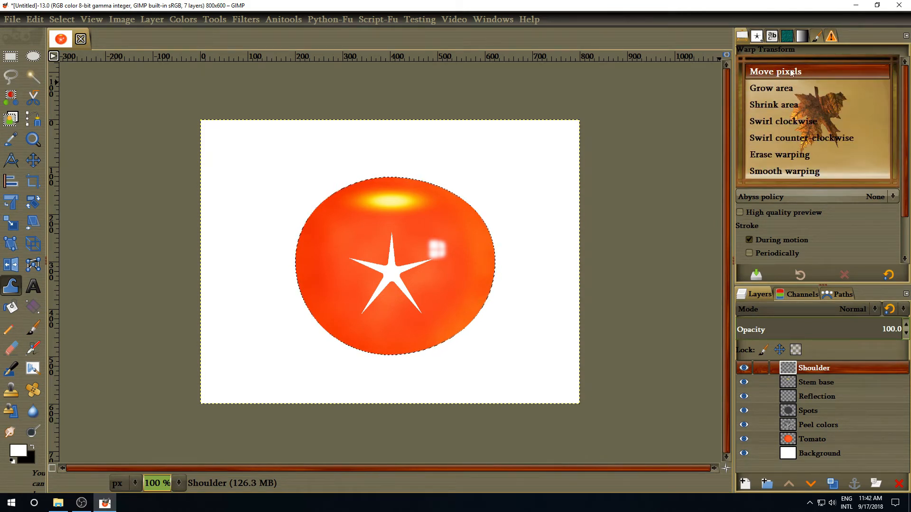
left_click(799, 72)
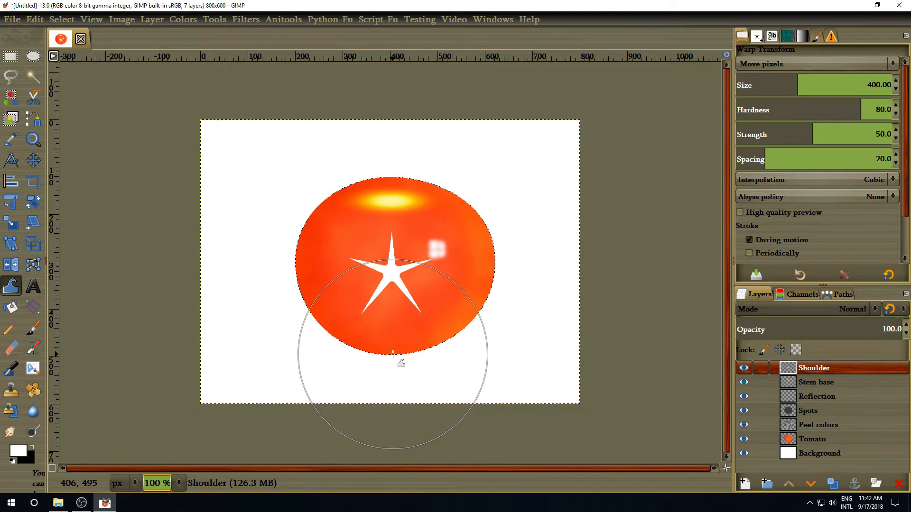
left_click(61, 19)
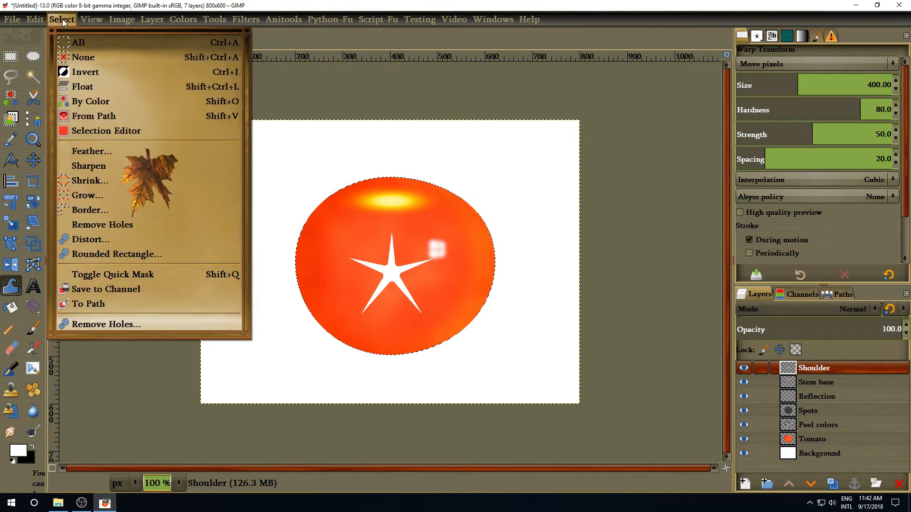
left_click(80, 58)
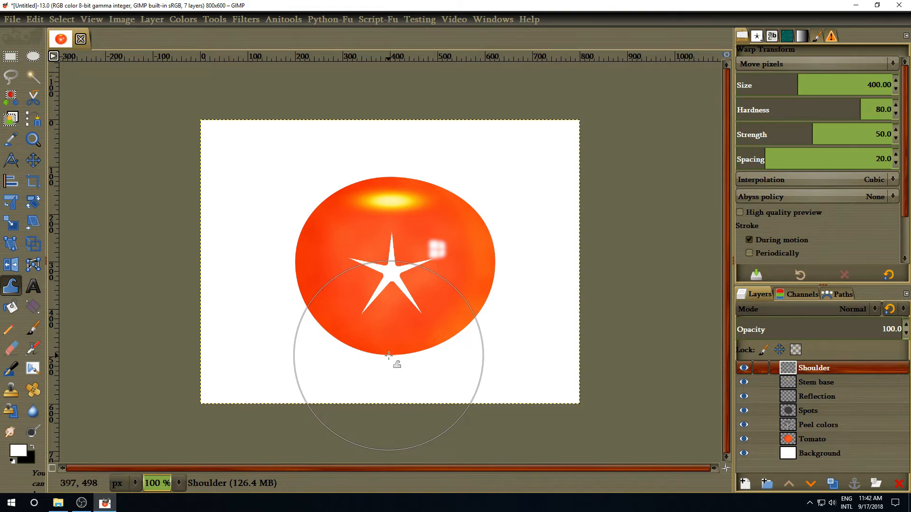
left_click_drag(390, 356, 391, 215)
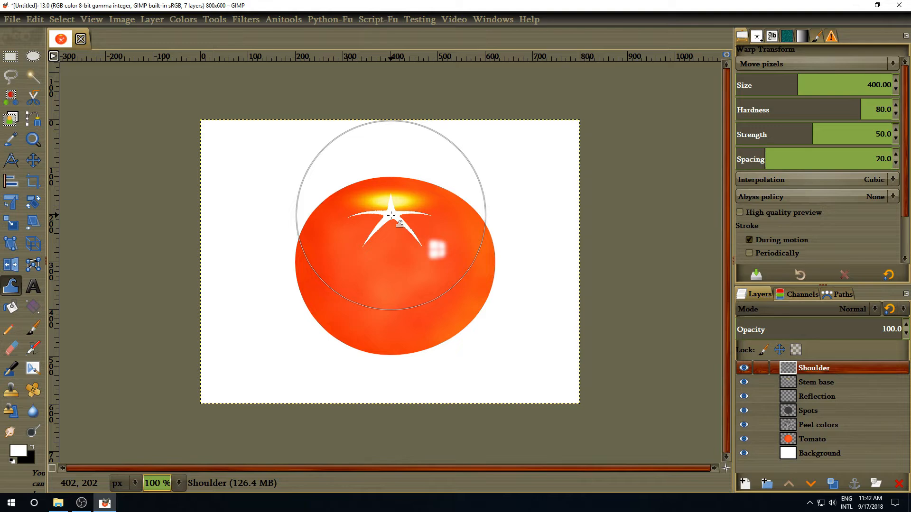
left_click_drag(391, 215, 391, 215)
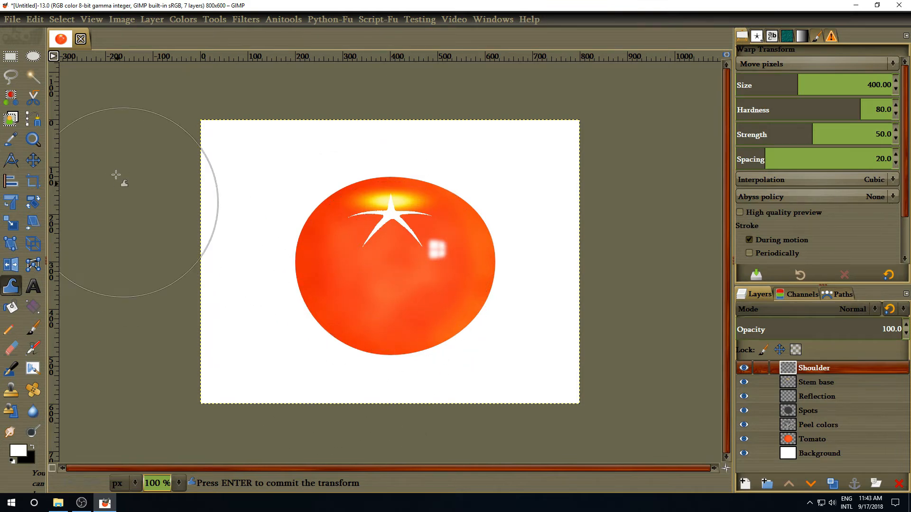
Step: Move the Shoulder layer up so the star centers on the yellow stem base, and fit the layer to the image size
left_click(32, 162)
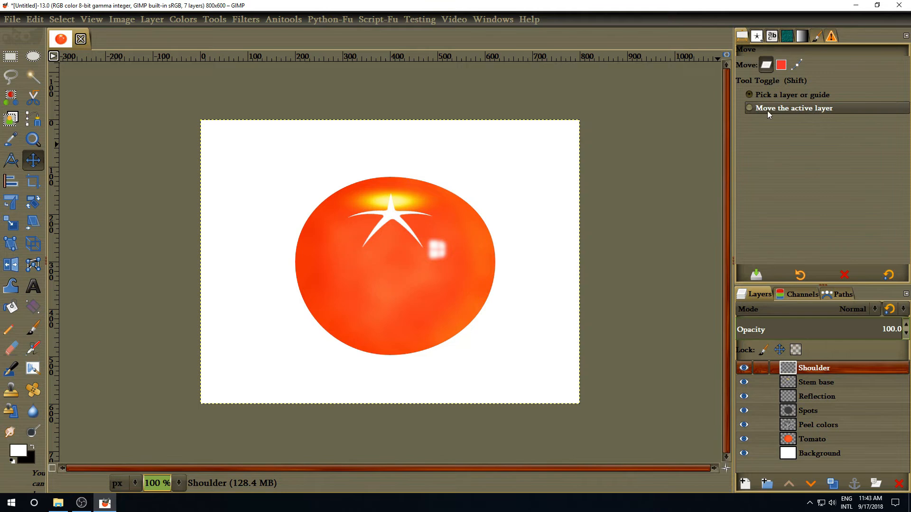
left_click(755, 108)
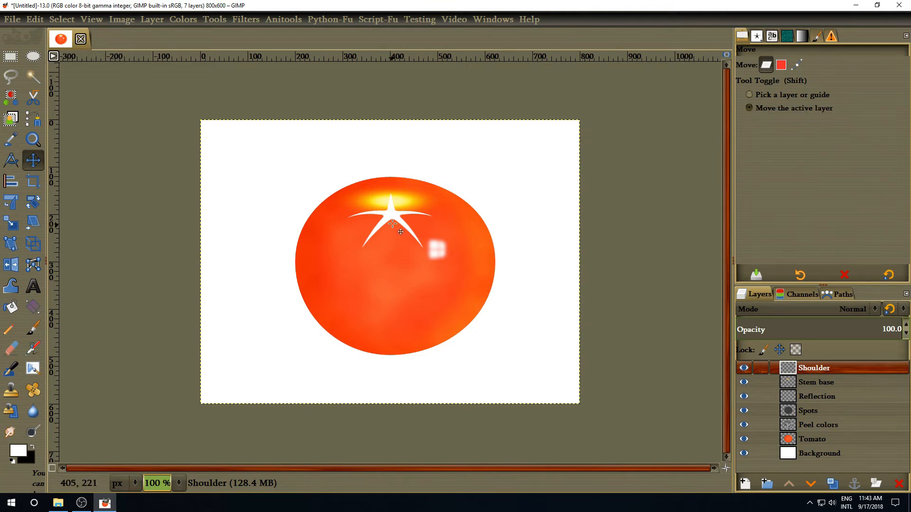
left_click_drag(392, 227, 391, 222)
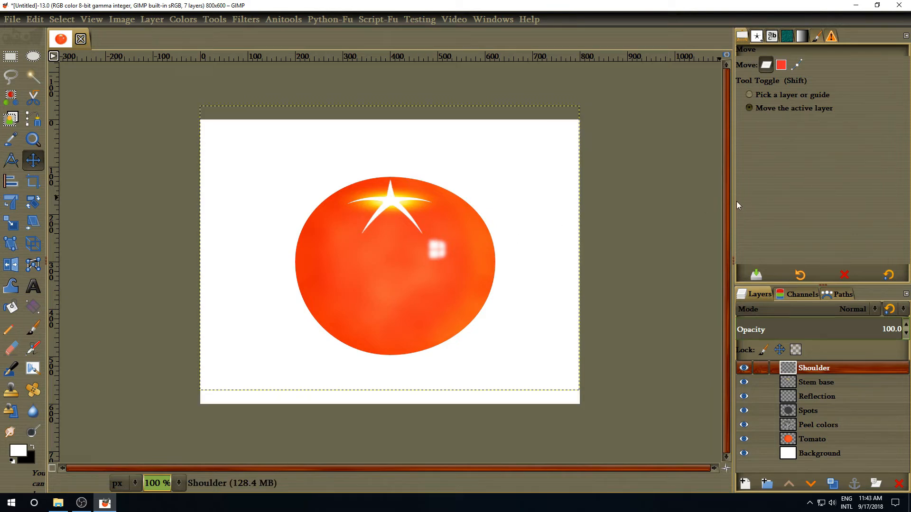
right_click(829, 369)
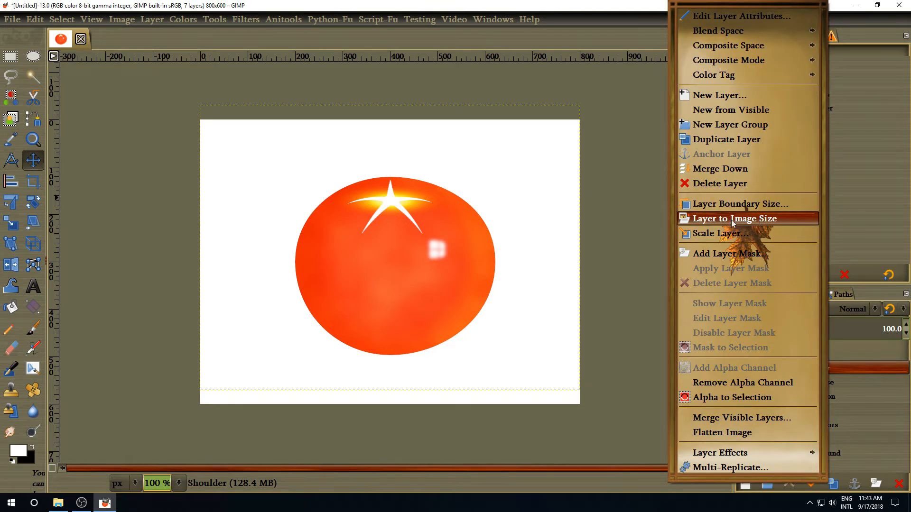
left_click(759, 221)
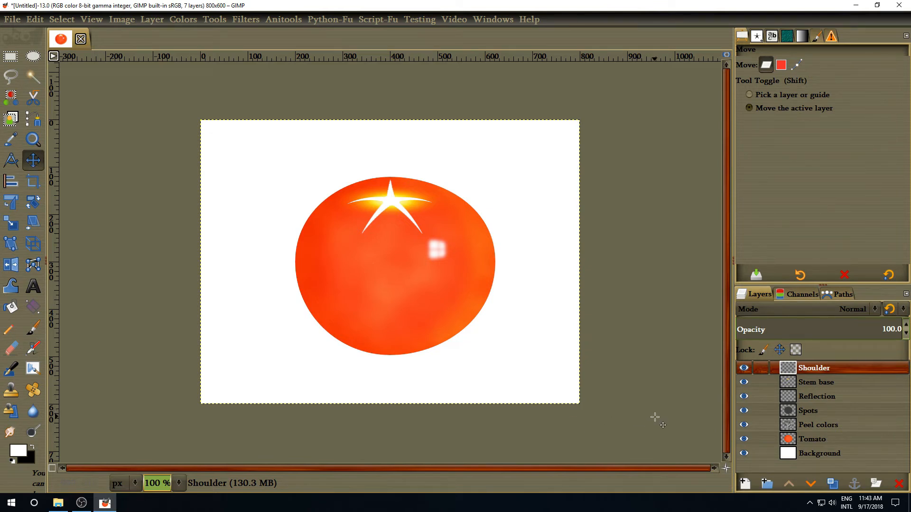
Step: Apply the Emboss filter to the Shoulder layer with azimuth 30, elevation 45 and depth 20
left_click(244, 21)
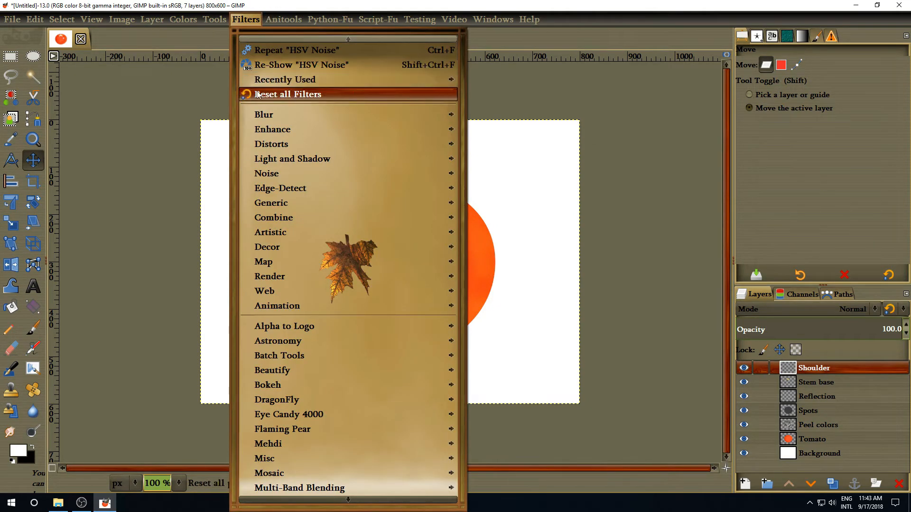
mouse_move(386, 144)
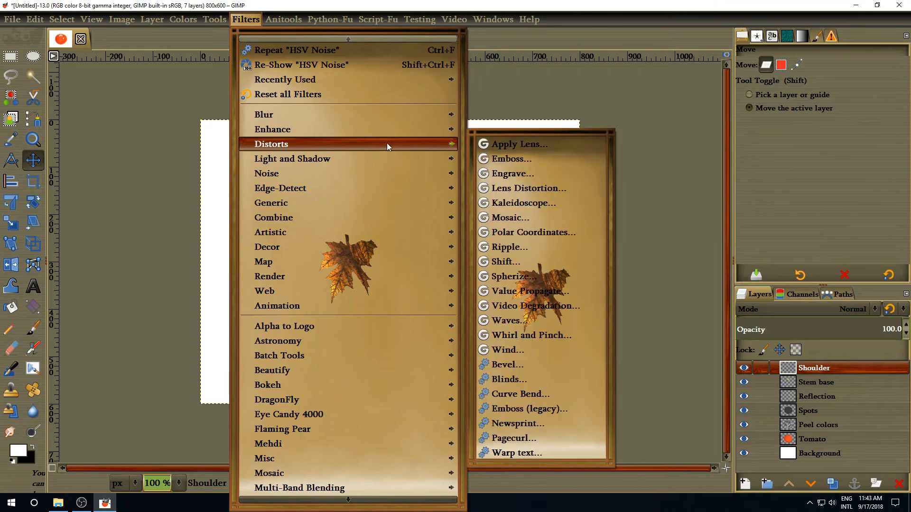
left_click(509, 160)
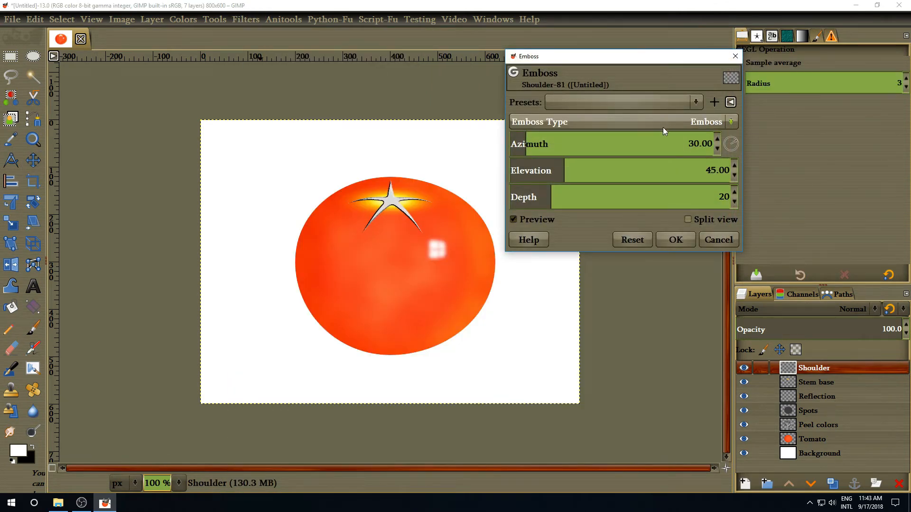
left_click(676, 240)
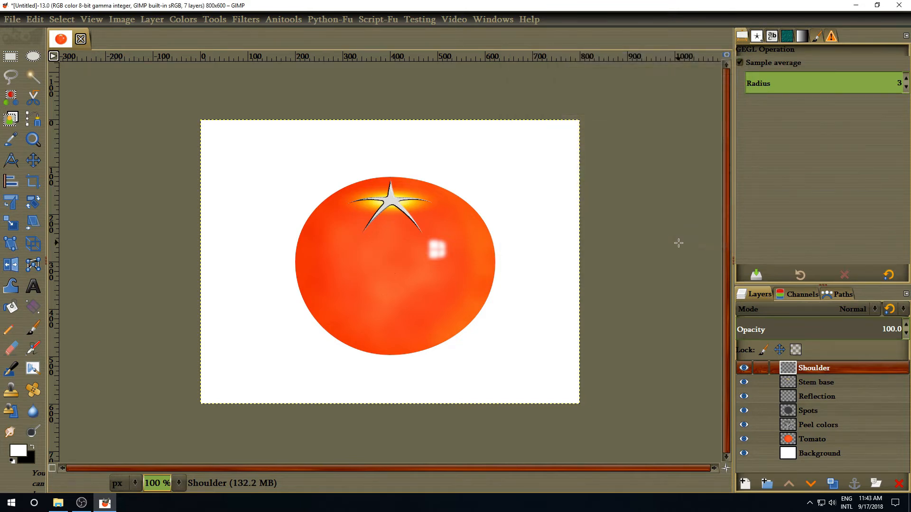
Step: Set the Shoulder layer's mode to Overlay and set up a black Inner Glow effect on it with Overlay blending
left_click(830, 309)
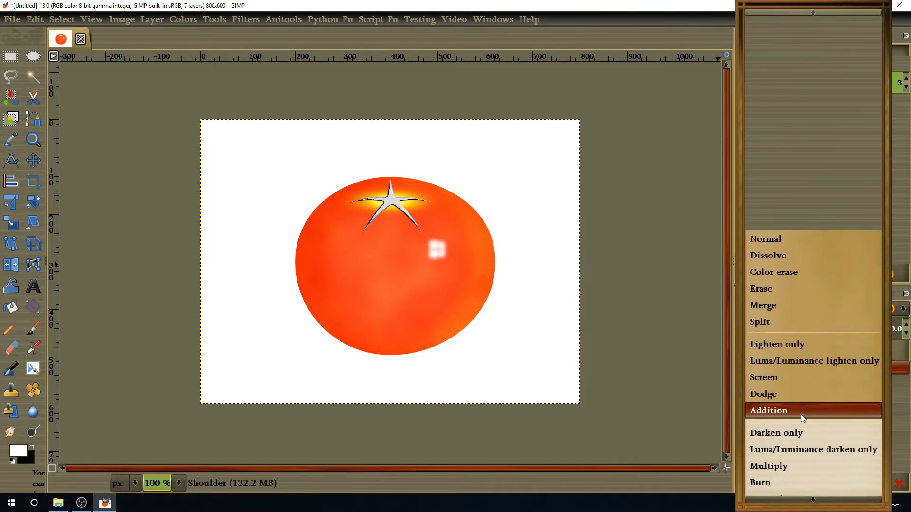
left_click(801, 451)
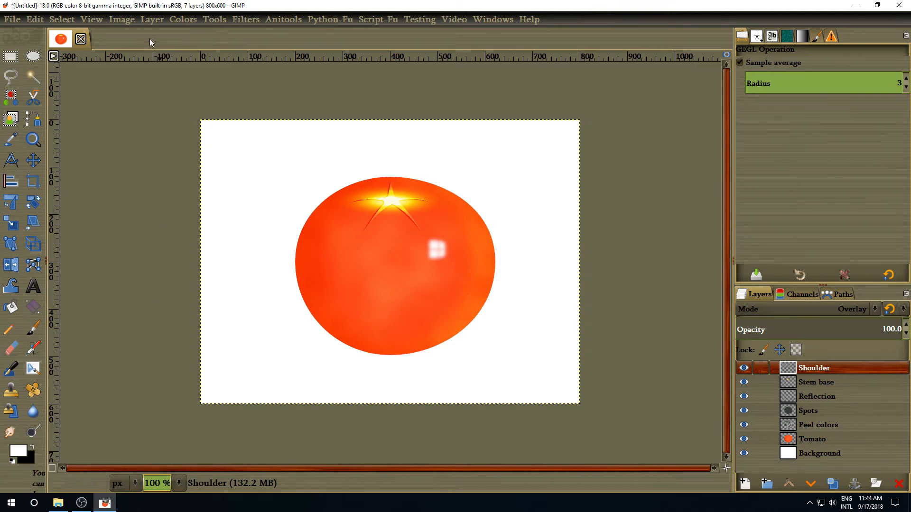
left_click(147, 19)
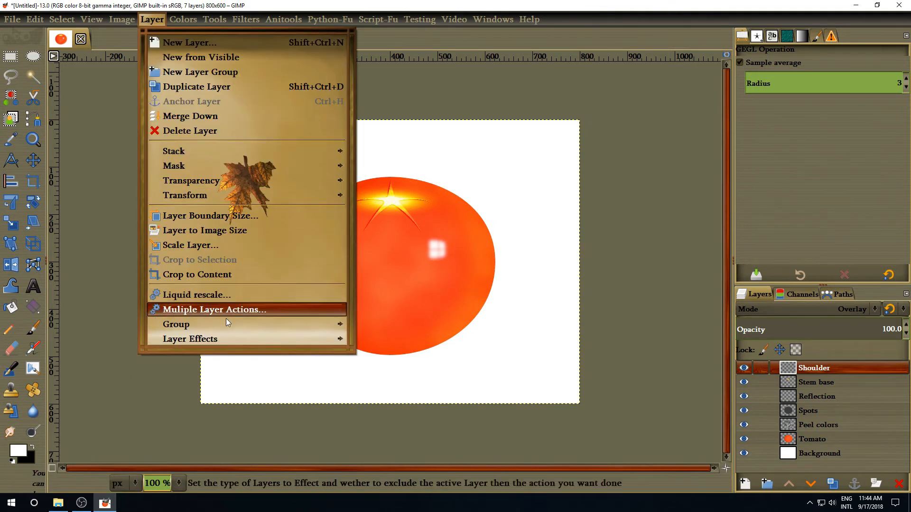
mouse_move(254, 339)
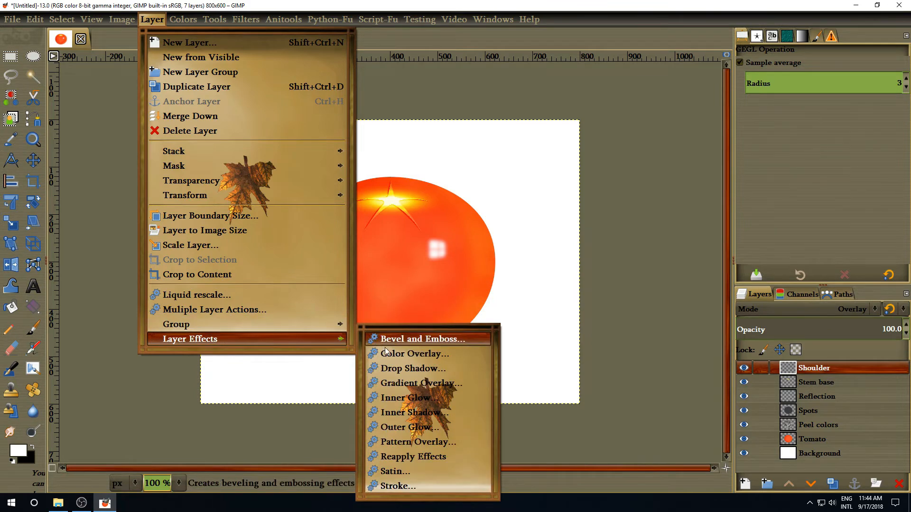
left_click(440, 399)
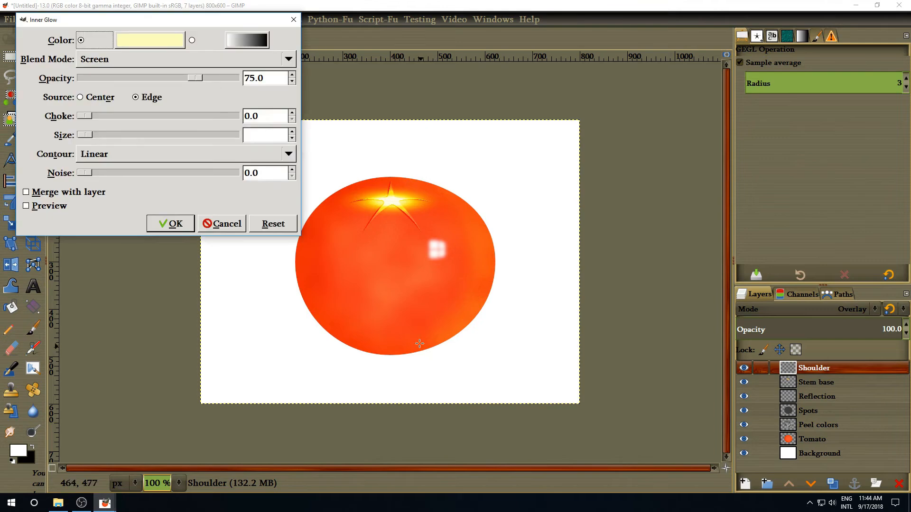
left_click_drag(223, 21, 218, 17)
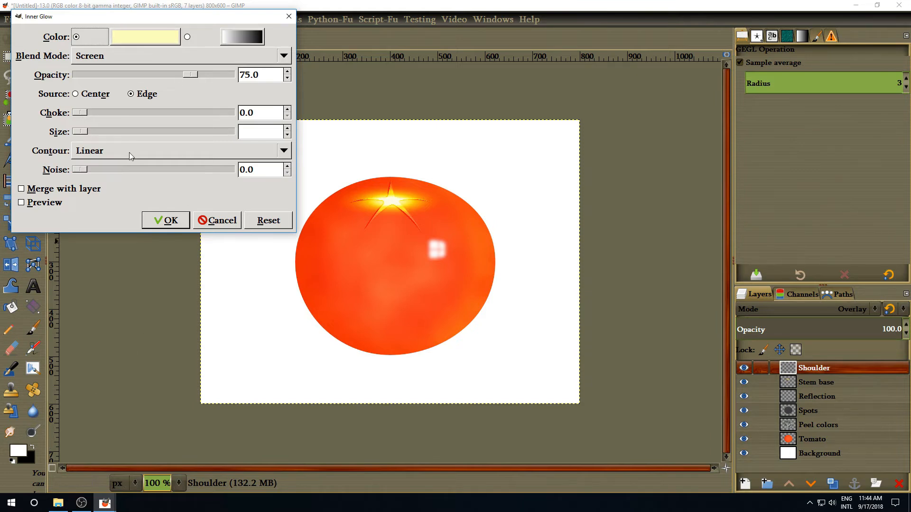
right_click(150, 38)
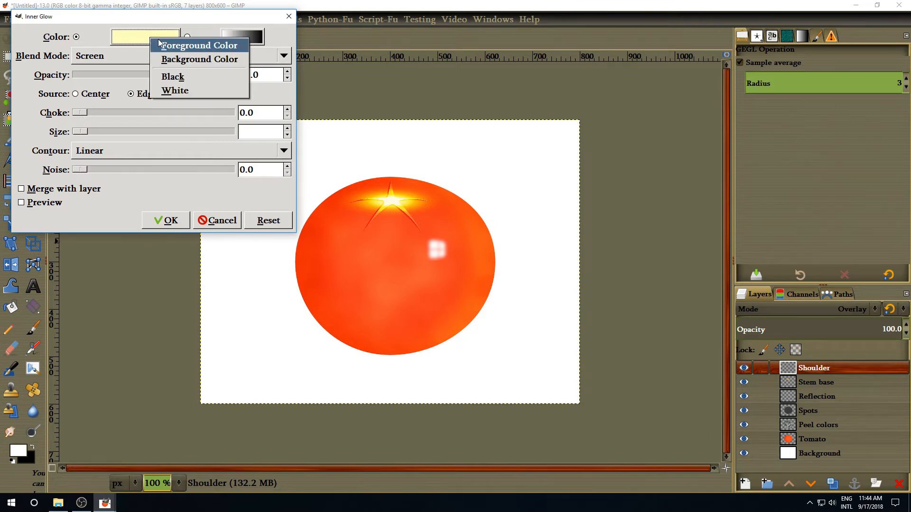
left_click(202, 79)
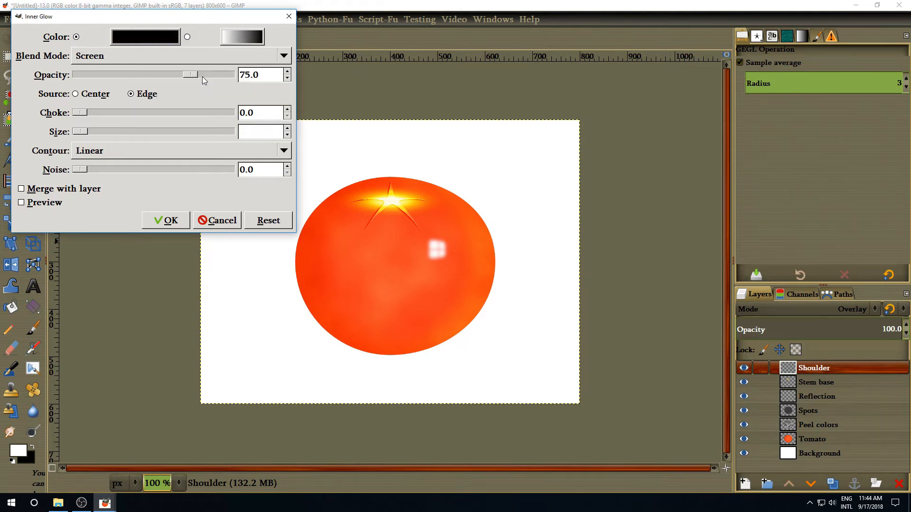
left_click(184, 57)
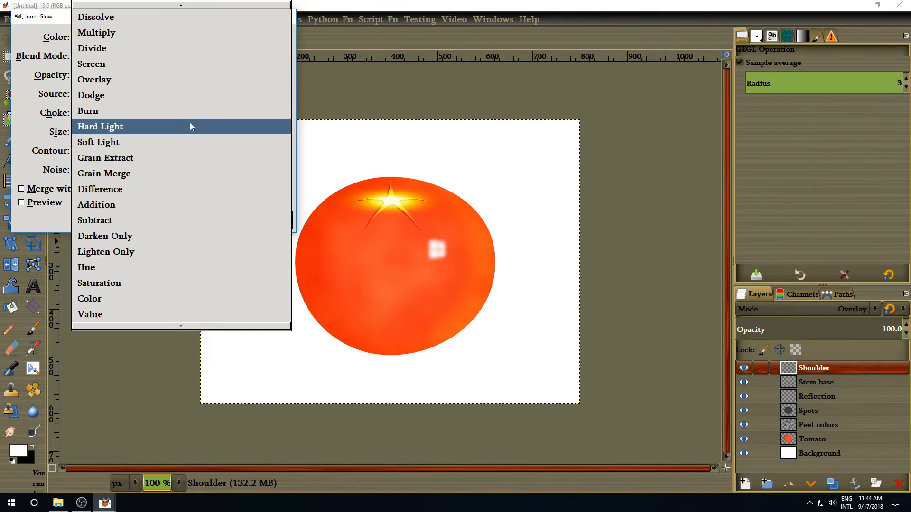
left_click(193, 81)
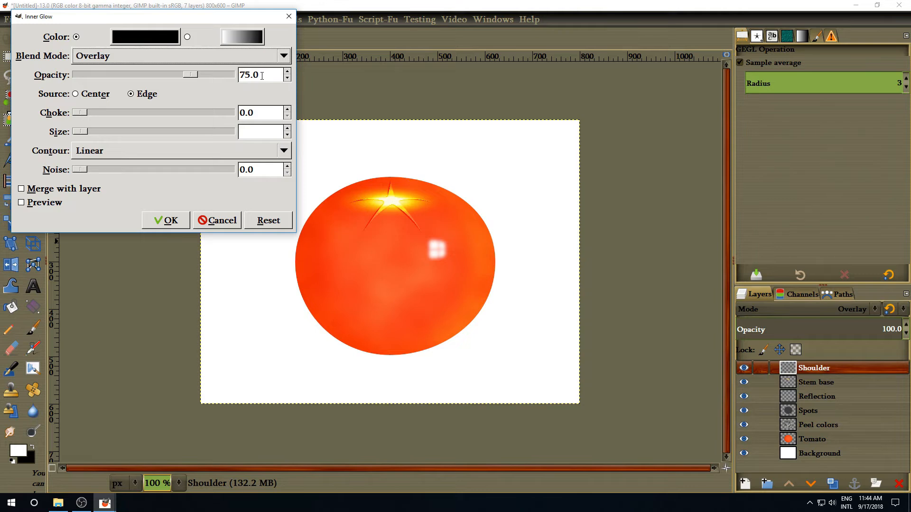
Step: Give the Inner Glow a choke of 20, size 12 and the Cone - Inverted contour, and apply it to the Shoulder layer
double_click(252, 113)
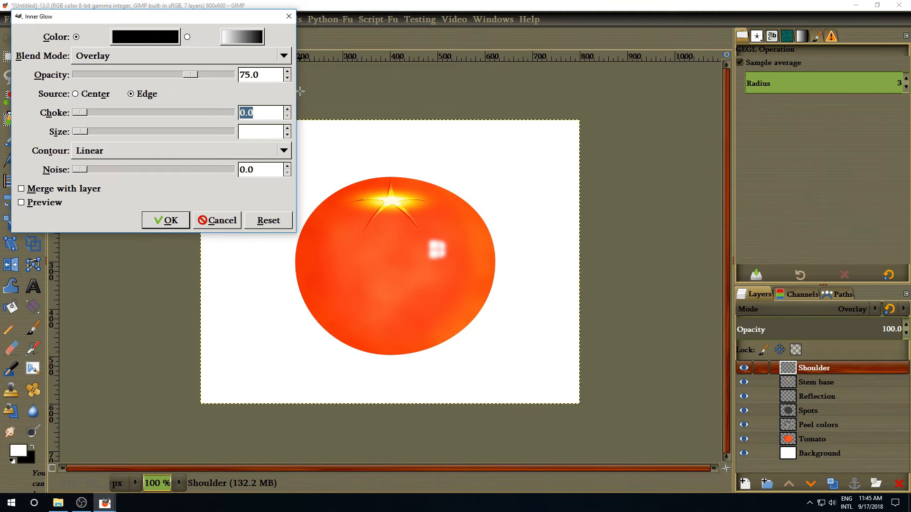
type("20")
left_click(261, 132)
type("12")
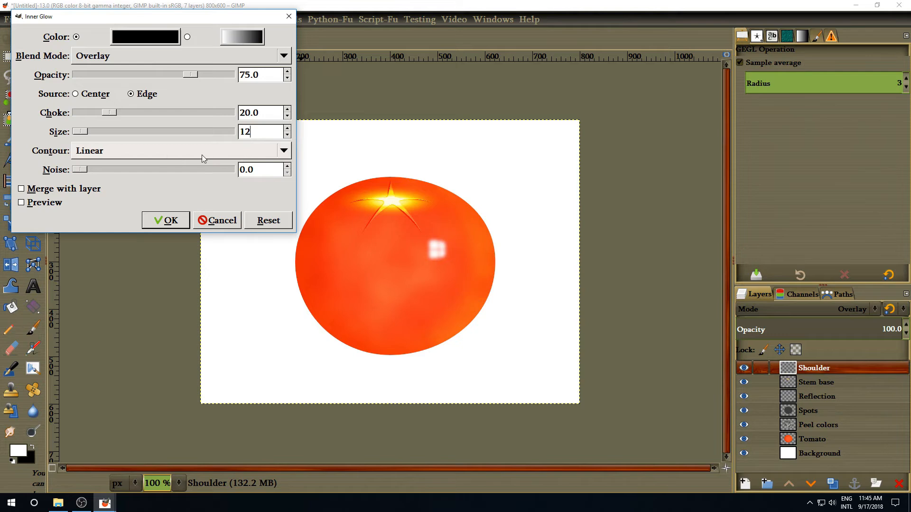
left_click(115, 153)
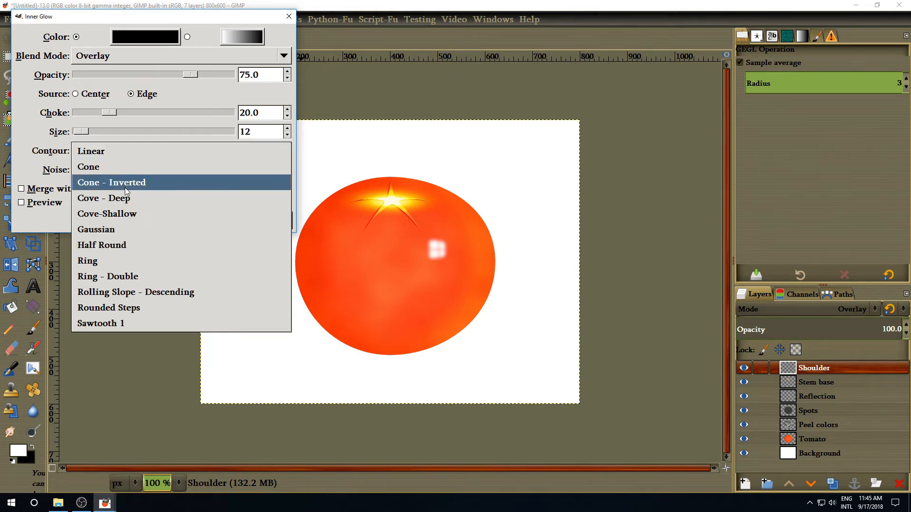
left_click(155, 183)
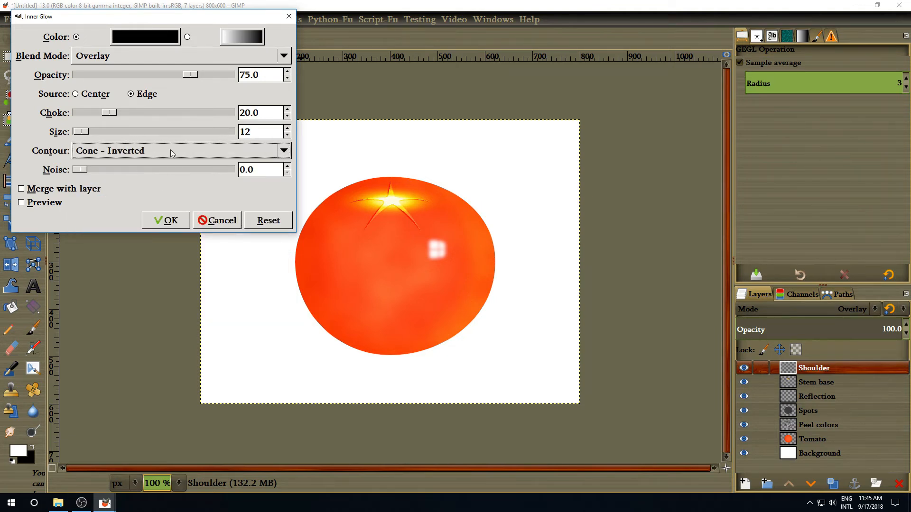
left_click(169, 223)
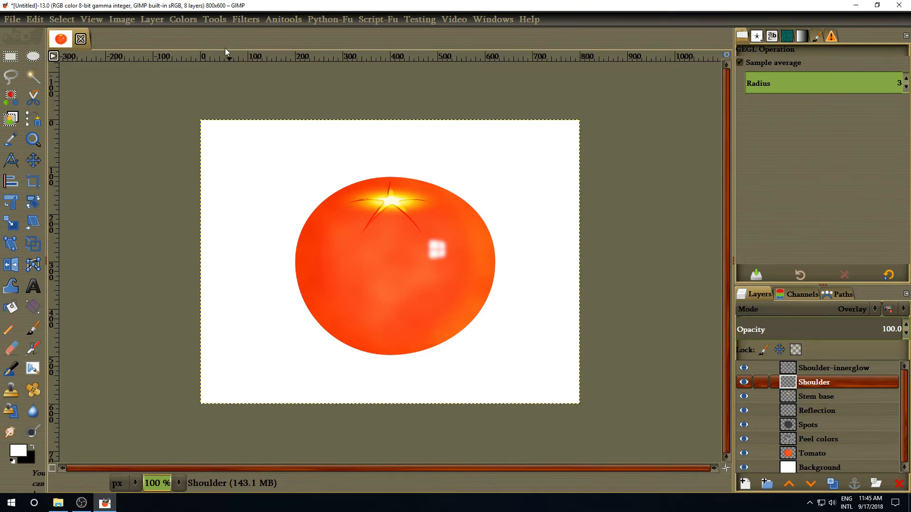
Step: Apply a Bevel and Emboss effect to the Shoulder layer with Inner Bevel style, depth 65, size 14 and soften 10
left_click(154, 20)
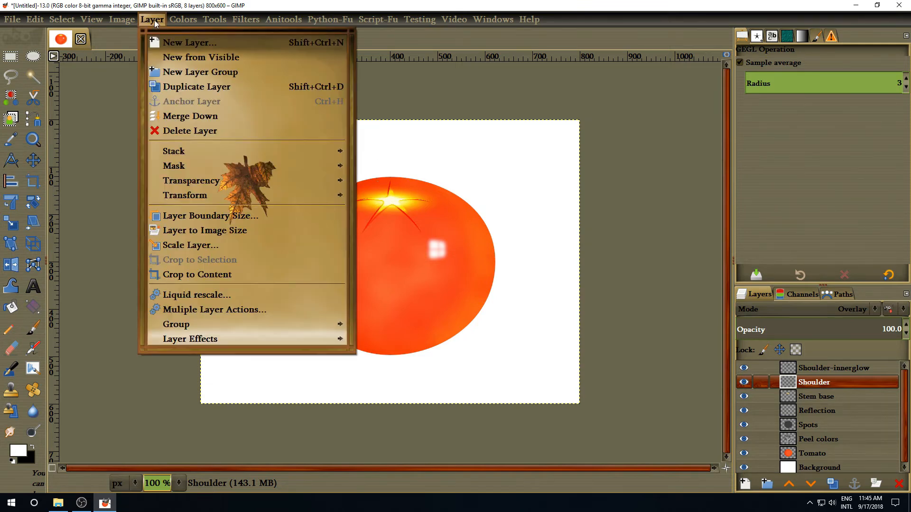
mouse_move(193, 340)
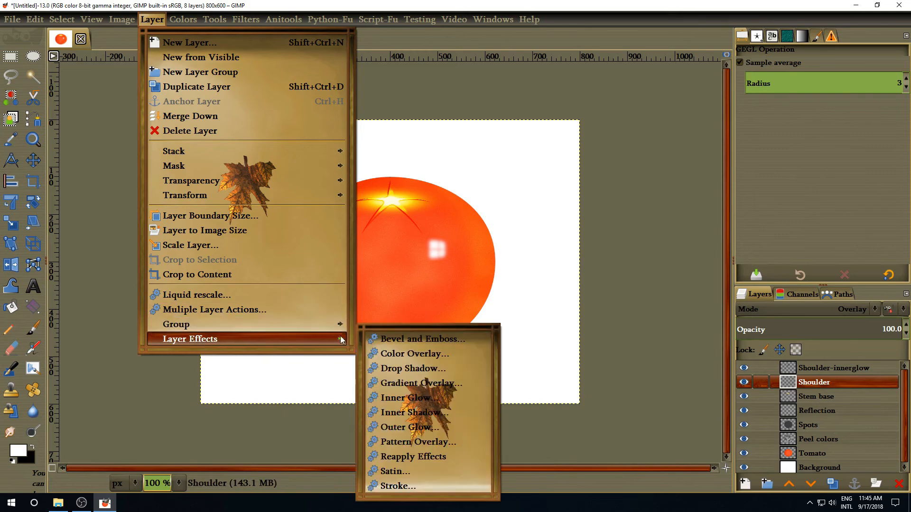
left_click(390, 339)
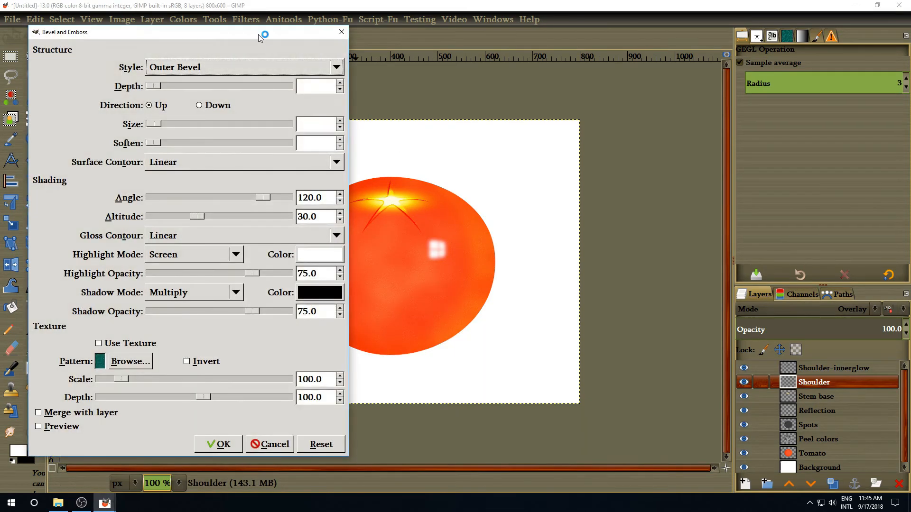
left_click_drag(258, 35, 253, 22)
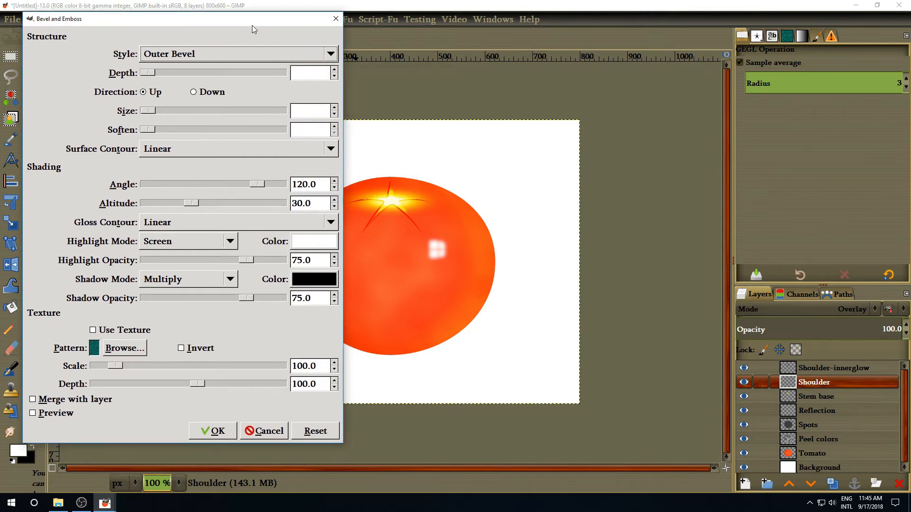
left_click(182, 56)
left_click(180, 66)
left_click(301, 70)
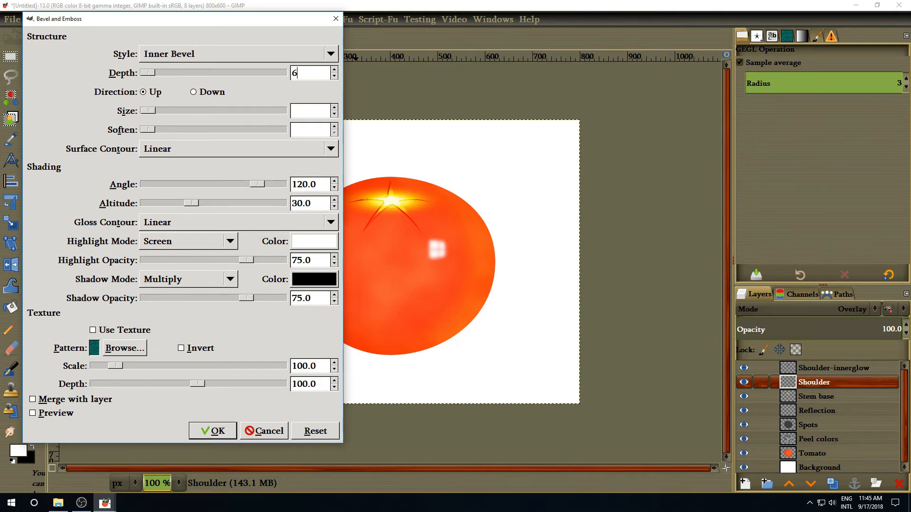
type("65")
left_click(315, 111)
type("14")
type("10")
left_click(214, 433)
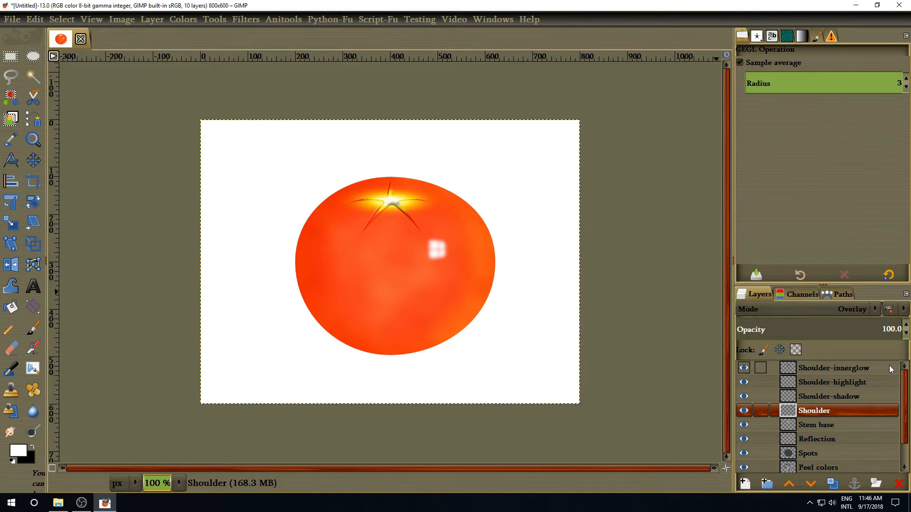
Step: Apply a Gaussian Blur with equal X and Y sizes to the Shoulder-shadow layer
left_click(743, 396)
left_click(744, 396)
left_click(826, 396)
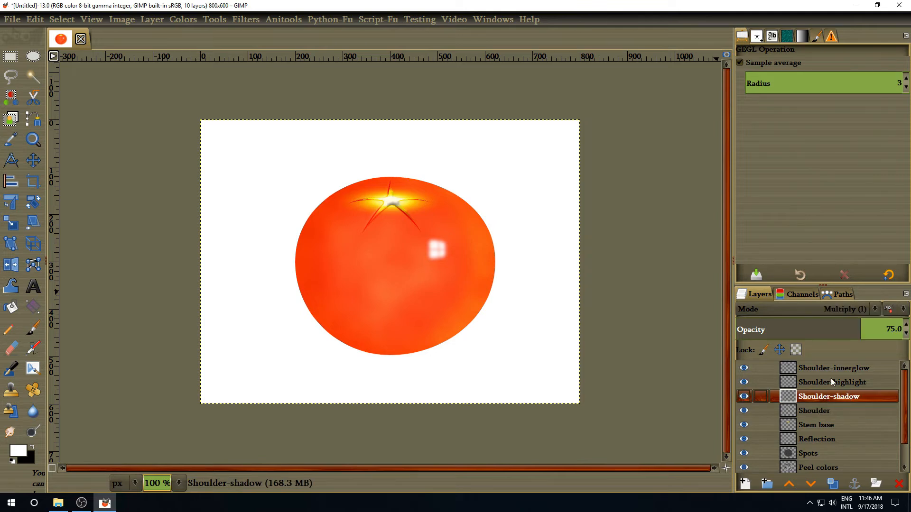
left_click(247, 19)
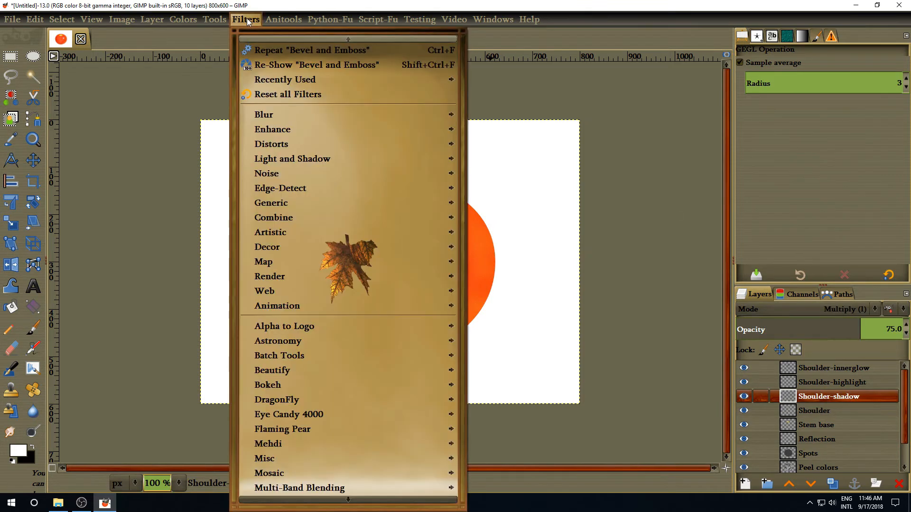
mouse_move(297, 77)
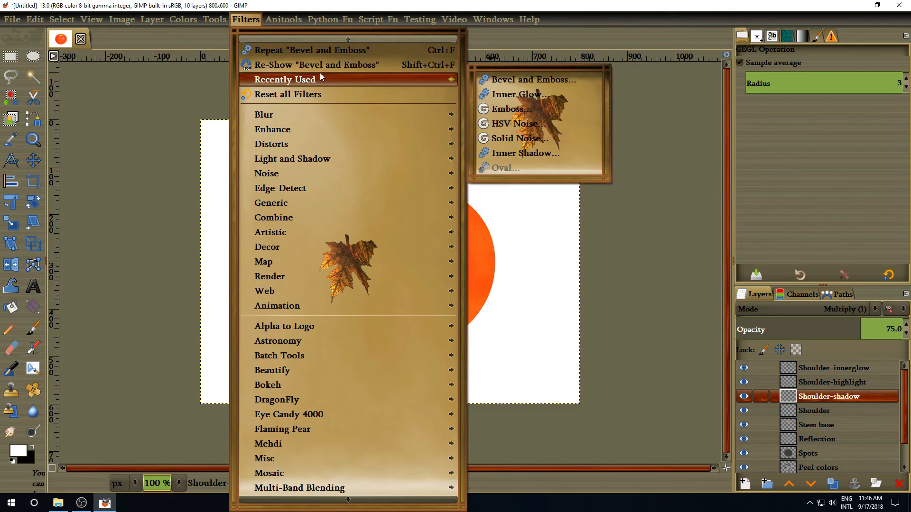
mouse_move(327, 117)
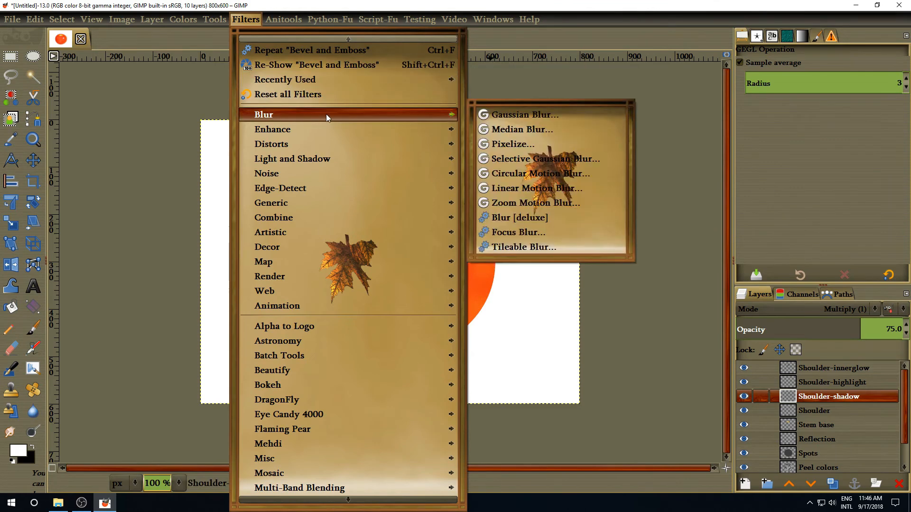
left_click(502, 116)
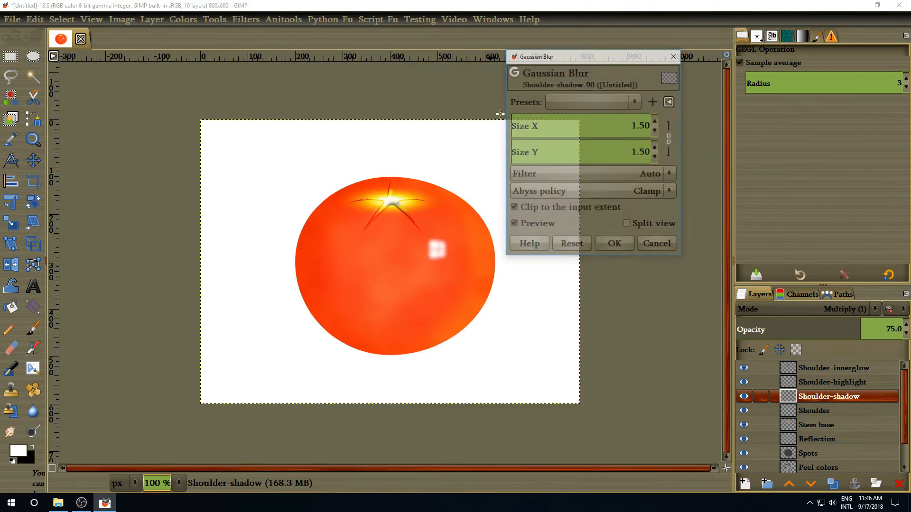
left_click(657, 130)
left_click(657, 130)
left_click(656, 122)
left_click(656, 121)
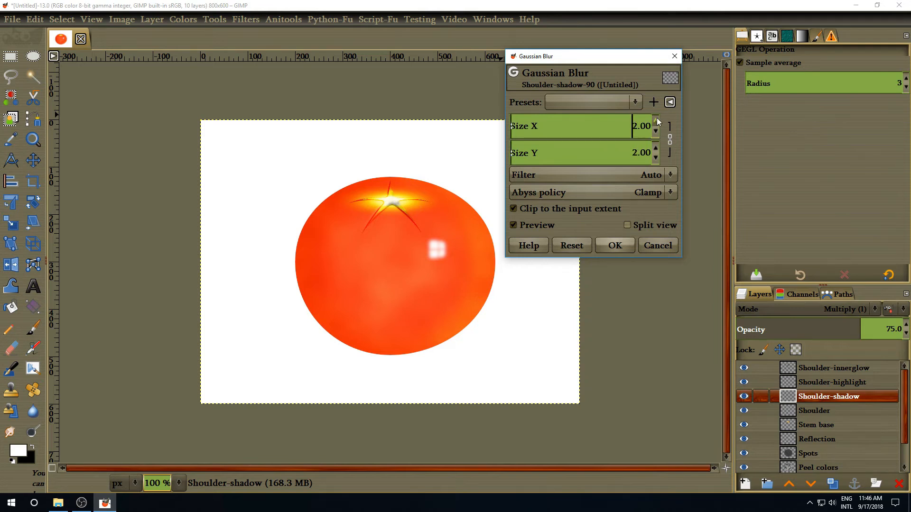
left_click(656, 121)
left_click(615, 246)
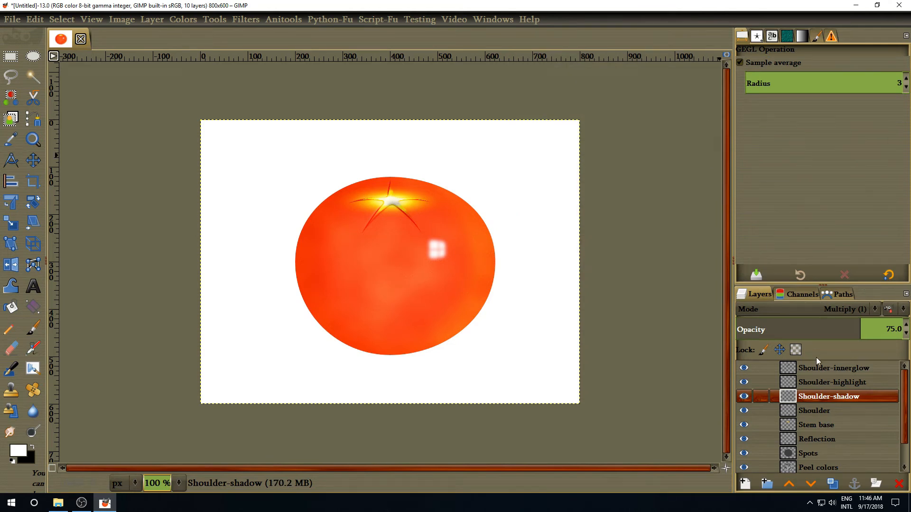
Step: Duplicate the Shoulder layer to strengthen the star-shaped shoulder
left_click(817, 410)
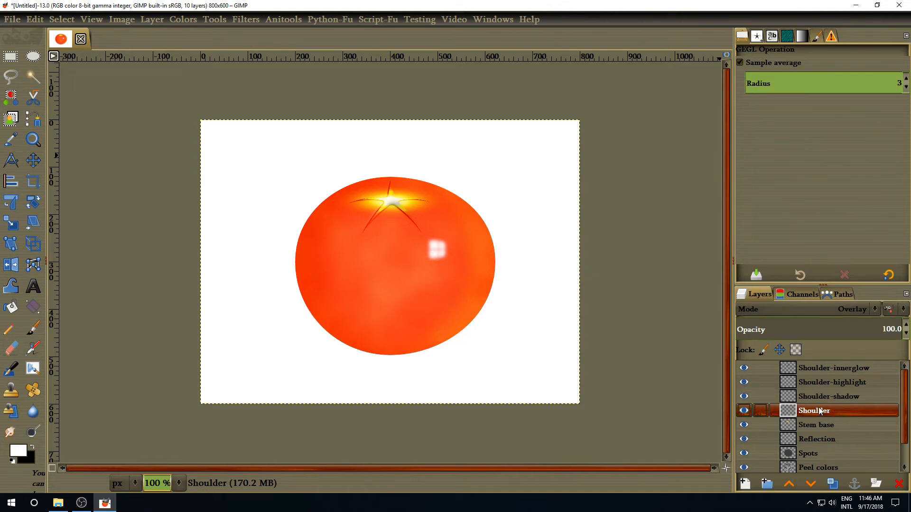
left_click(832, 483)
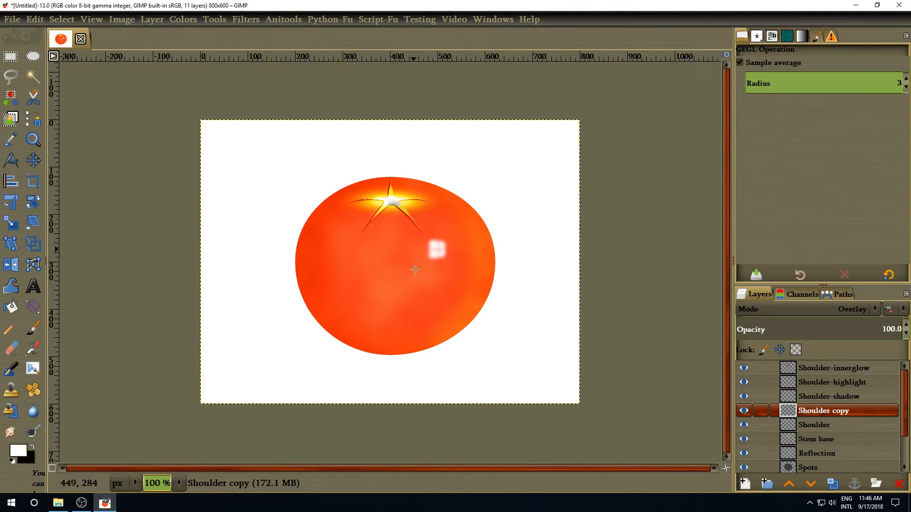
Step: Hide the Background layer and create a new layer from the visible image above the Shoulder-innerglow layer
left_click(838, 369)
scroll(773, 458, "down", 1)
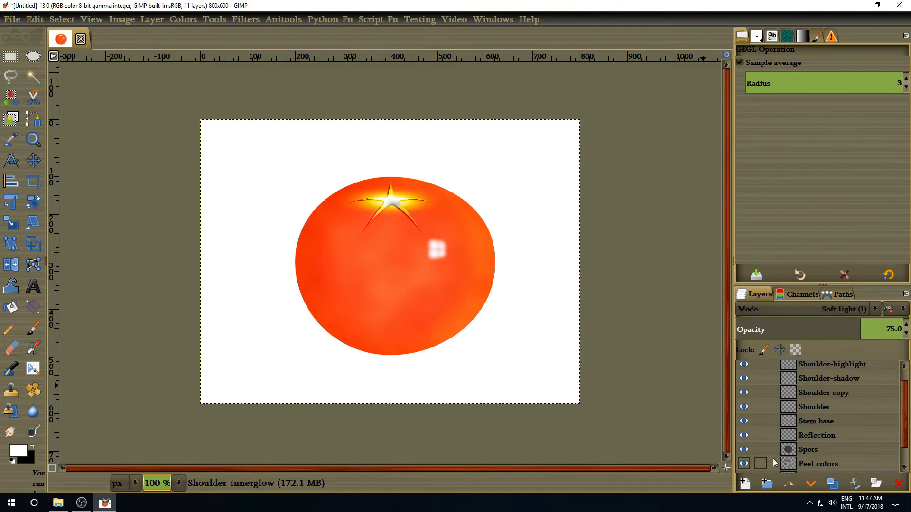
scroll(772, 458, "down", 1)
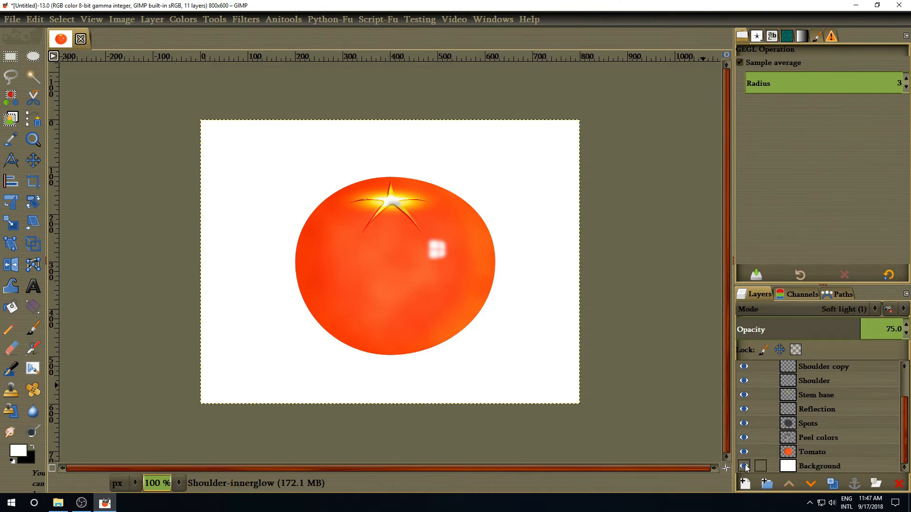
left_click(744, 465)
left_click_drag(904, 418, 905, 381)
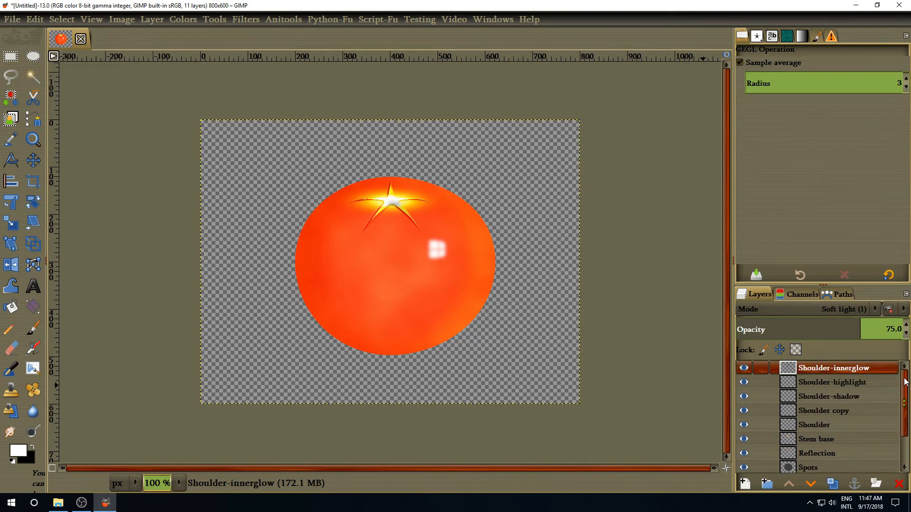
right_click(824, 368)
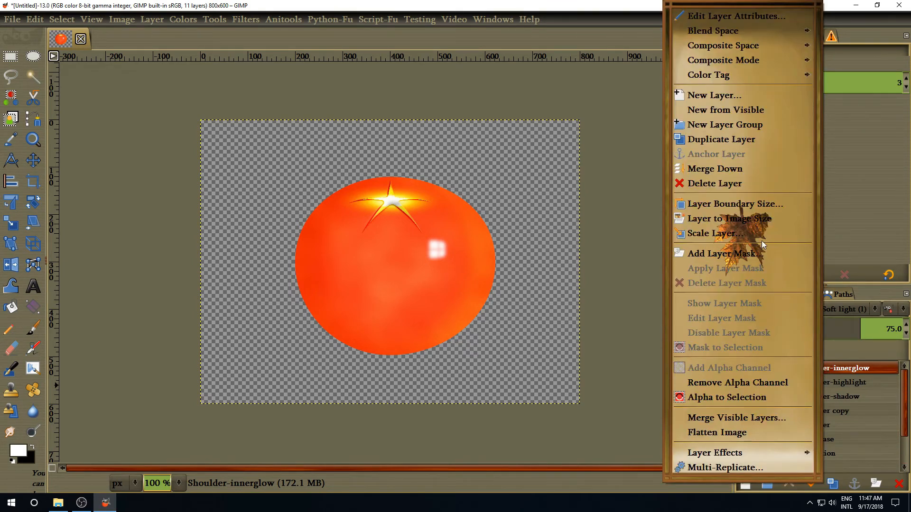
left_click(746, 110)
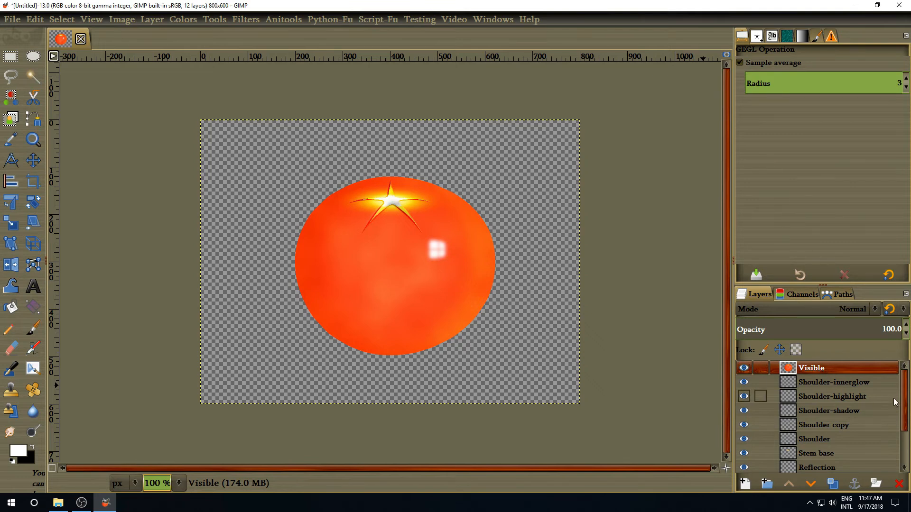
Step: Make the Background layer visible again beneath the tomato layers
left_click_drag(903, 398, 906, 446)
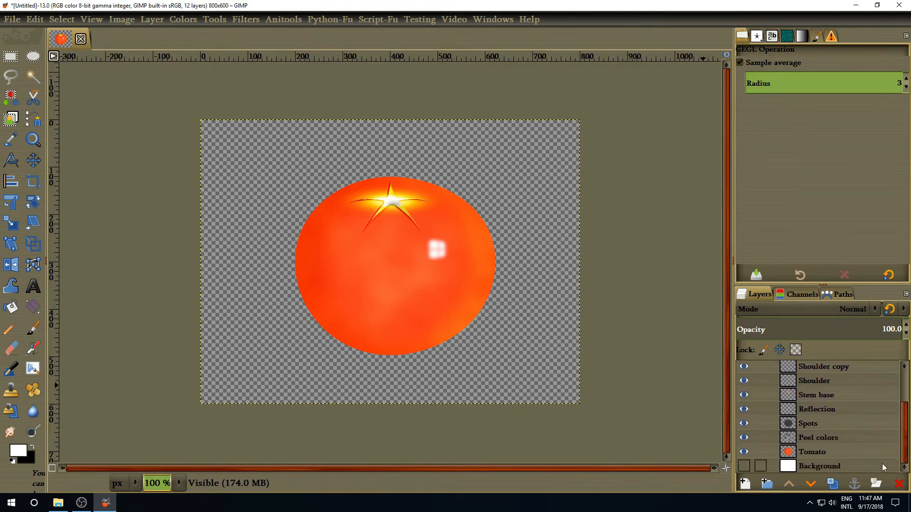
left_click(744, 466)
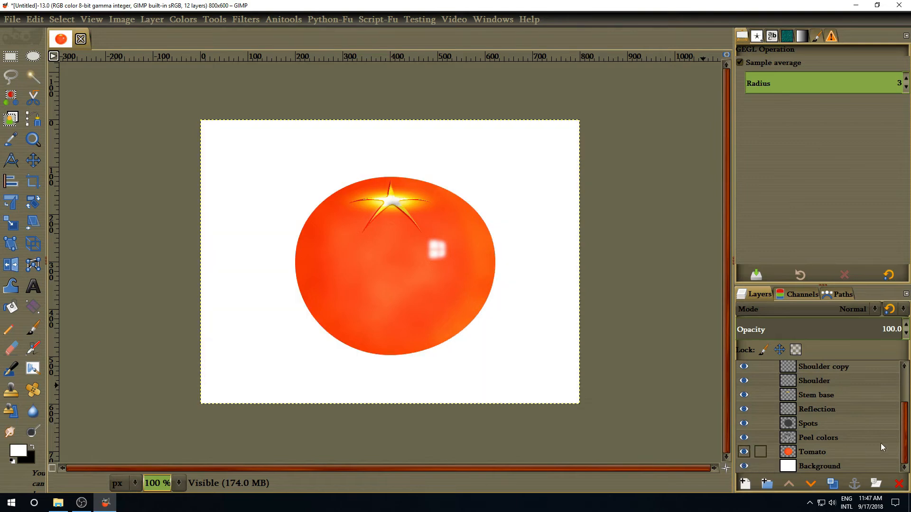
left_click_drag(902, 442, 905, 421)
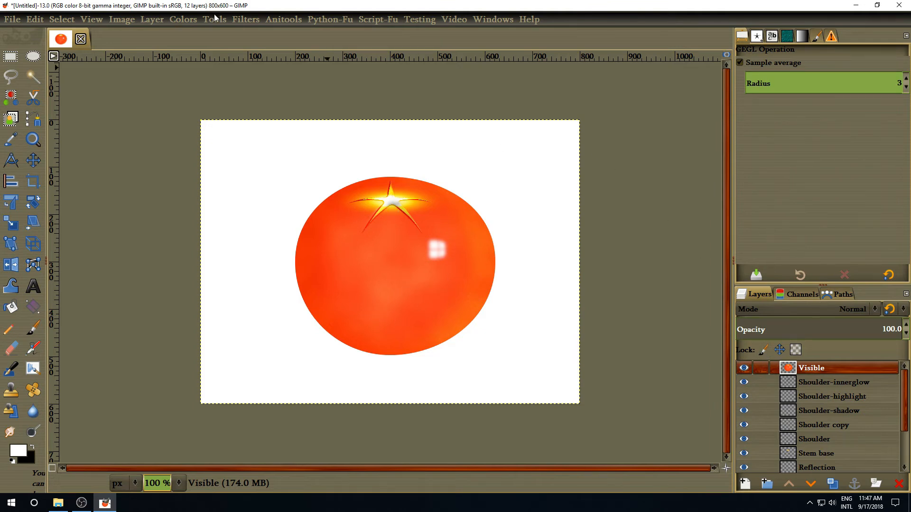
Step: Darken the Visible layer with Brightness-Contrast, setting the brightness to -30
left_click(183, 20)
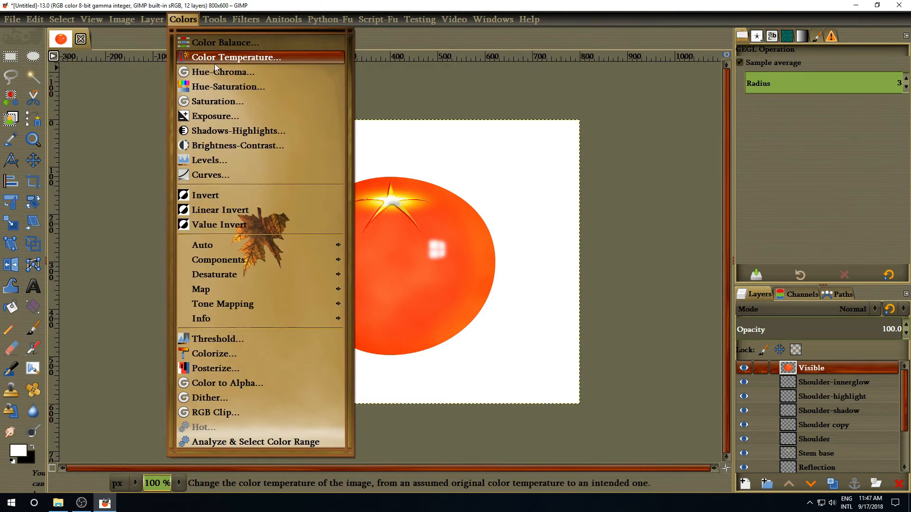
left_click(243, 145)
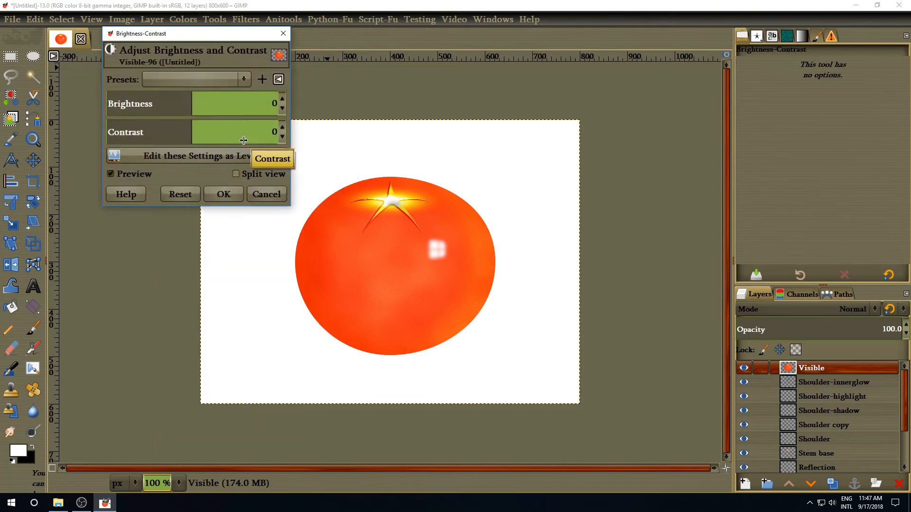
left_click(275, 105)
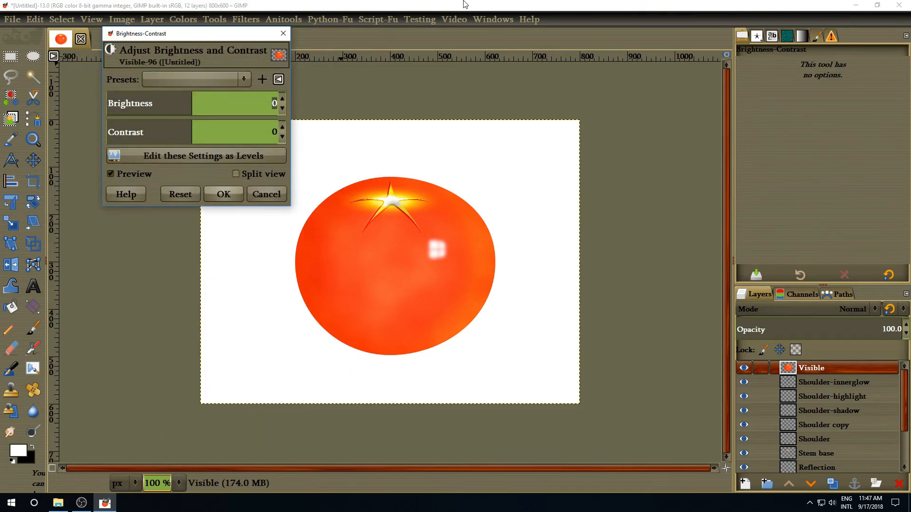
type("-30")
key("Return")
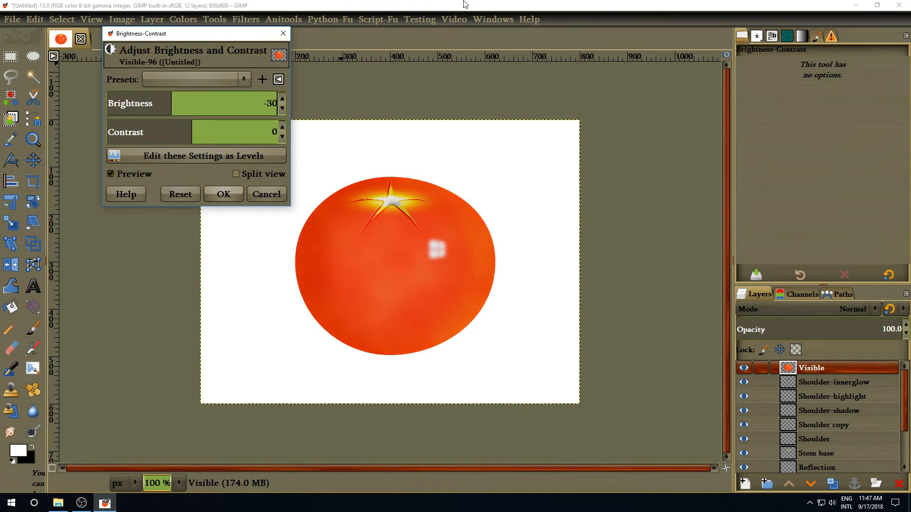
left_click(224, 194)
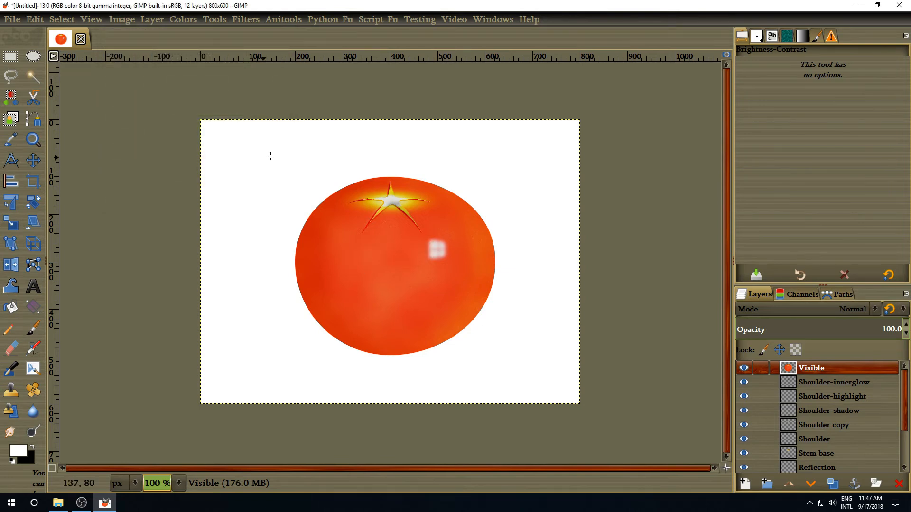
Step: Raise the Visible layer's saturation to 20 with a Hue-Saturation adjustment on the master colors
left_click(183, 20)
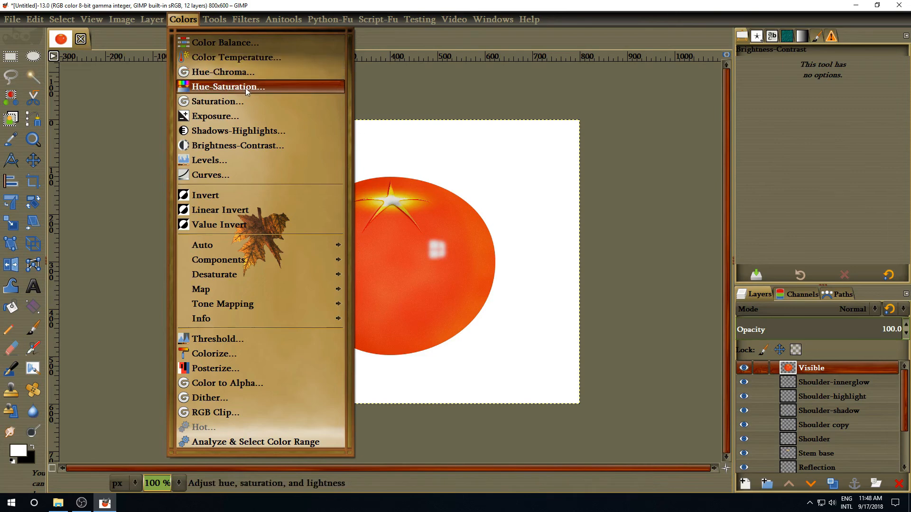
left_click(290, 89)
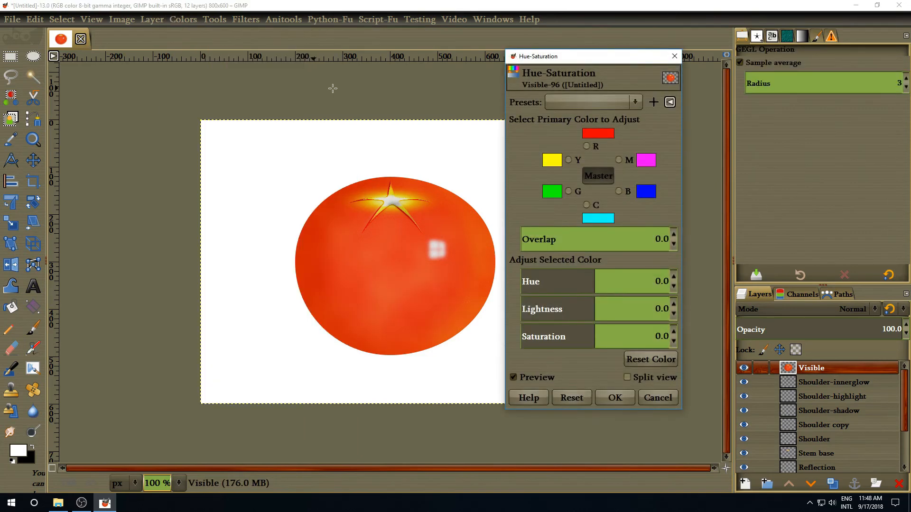
left_click(666, 337)
type("20")
key("Return")
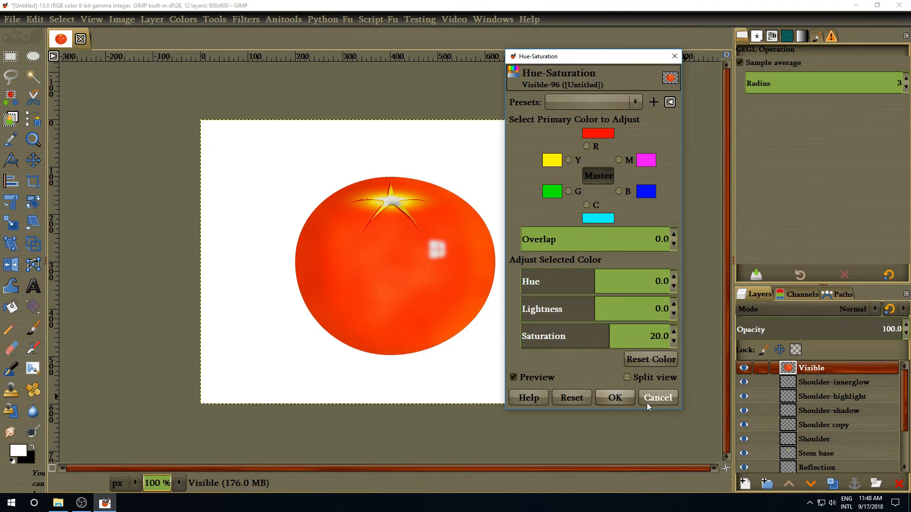
left_click(615, 398)
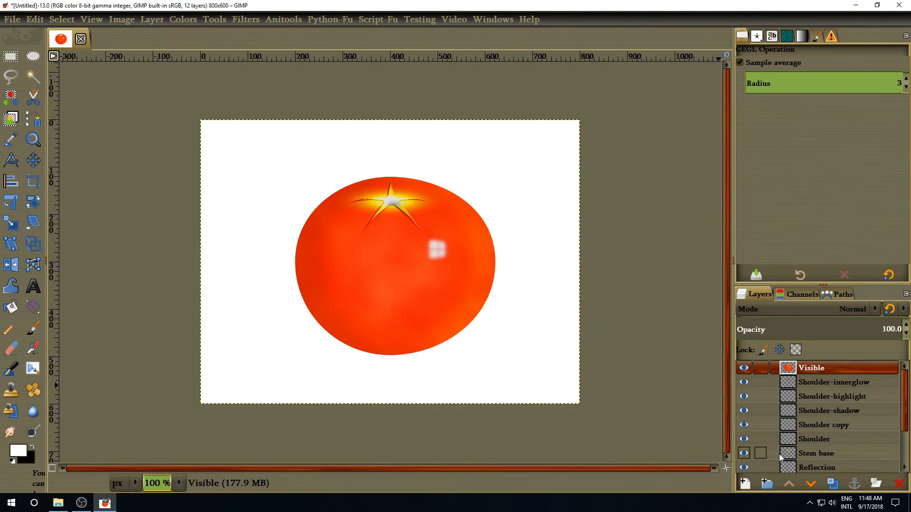
Step: Create a new transparent 800 × 600 layer named Stem above the Visible layer
left_click(744, 487)
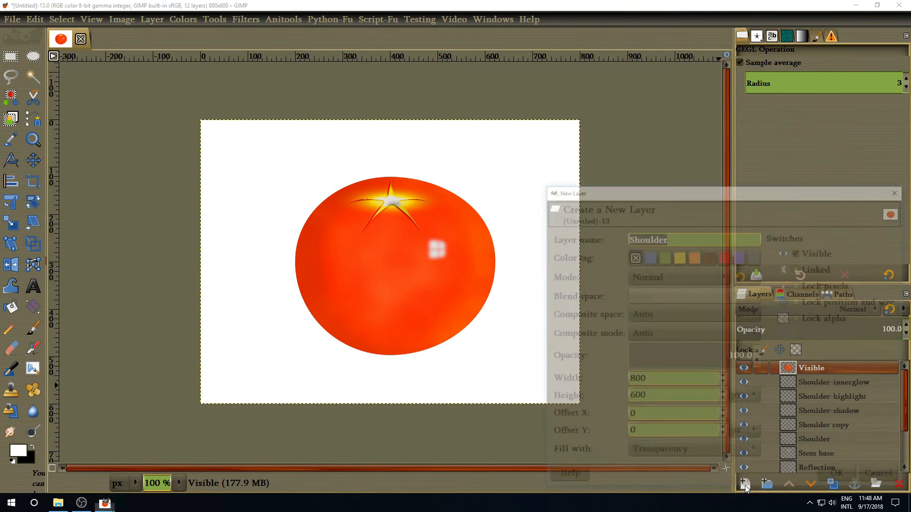
type("Stem")
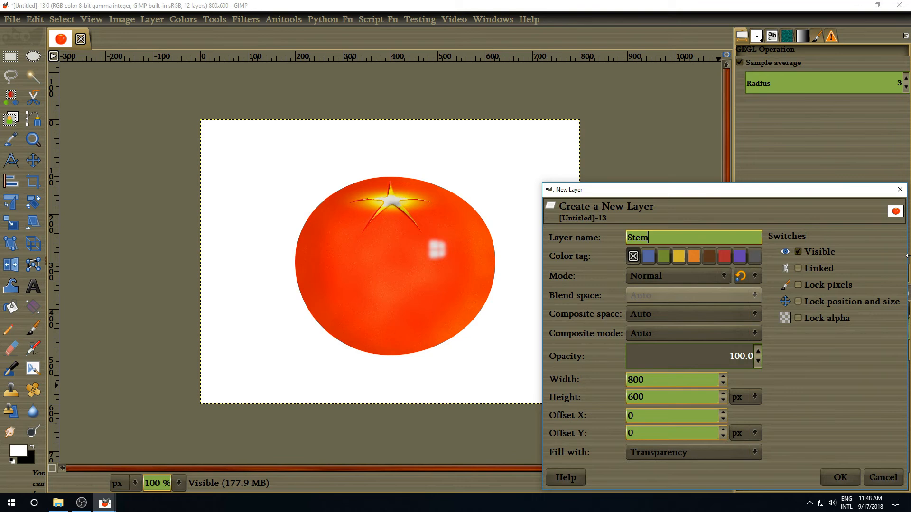
key("Return")
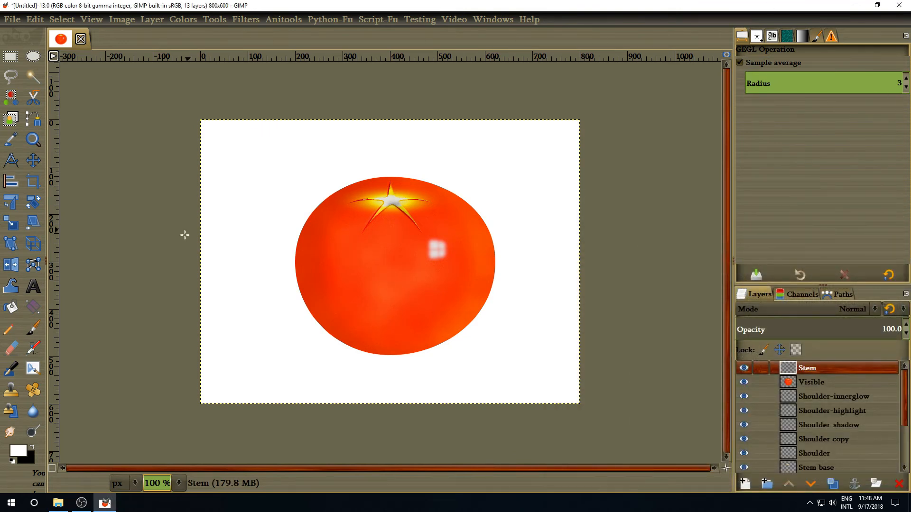
Step: Stamp a green stem over the star-shaped shoulder on the Stem layer, using the Paintbrush with the Stem brush at size 350
left_click(36, 327)
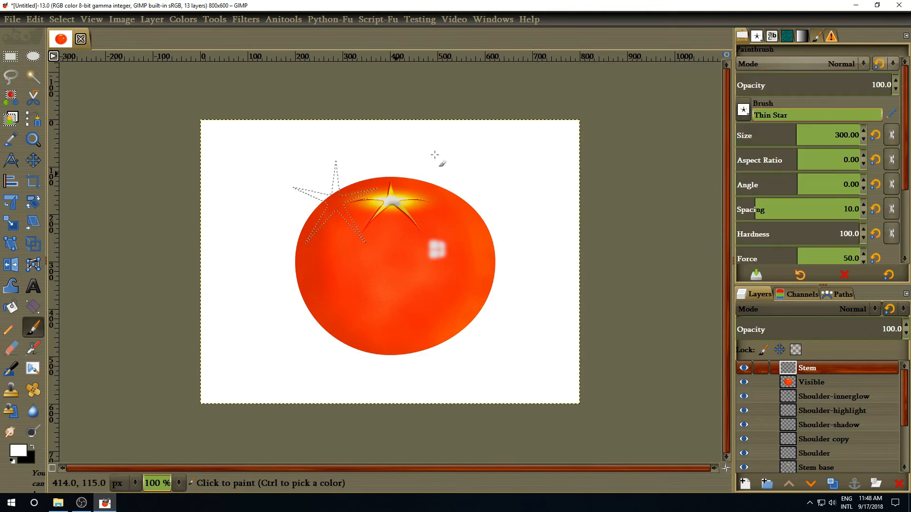
left_click(757, 37)
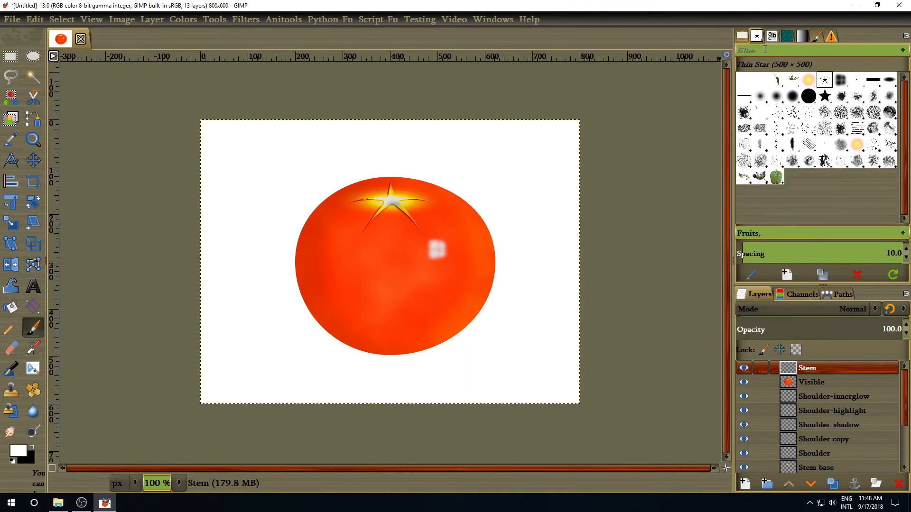
left_click(792, 80)
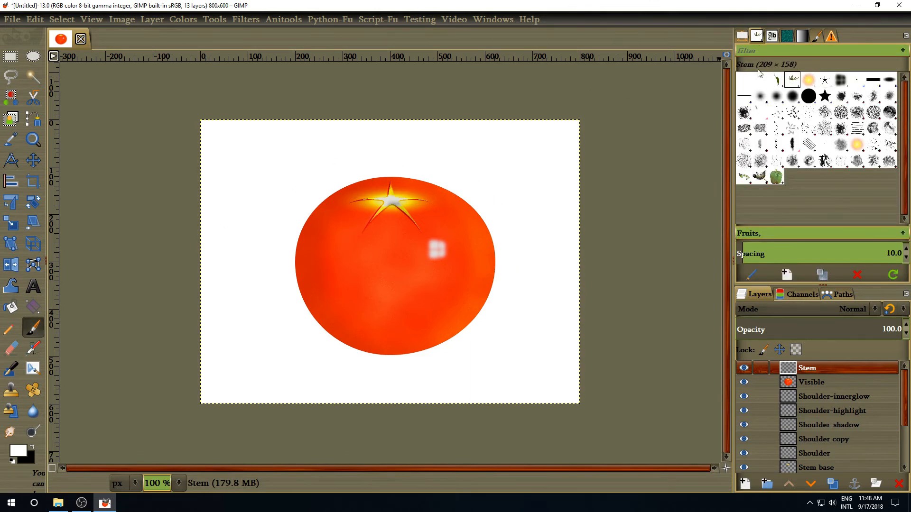
left_click(742, 38)
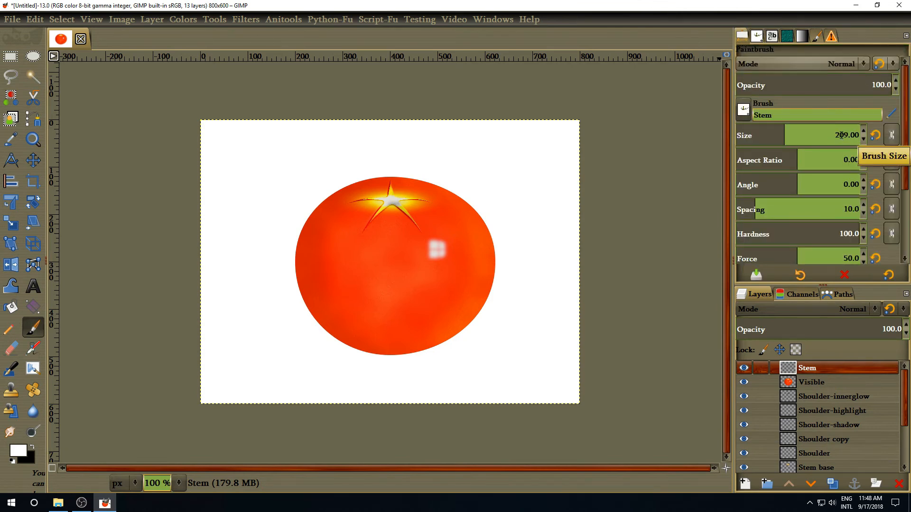
left_click(857, 135)
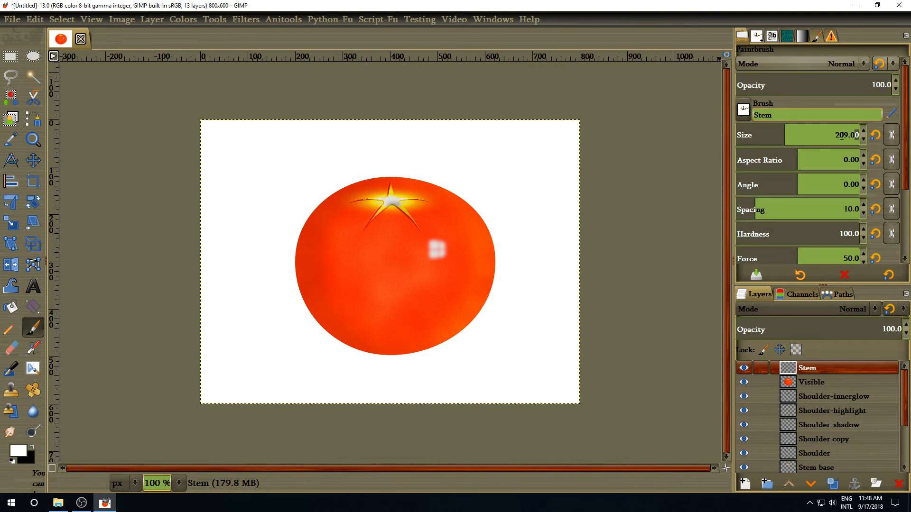
type("350")
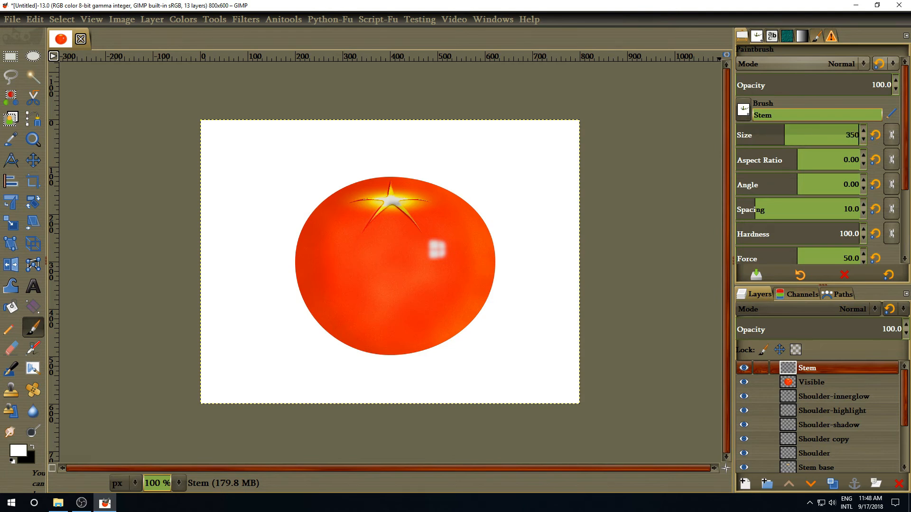
key("Return")
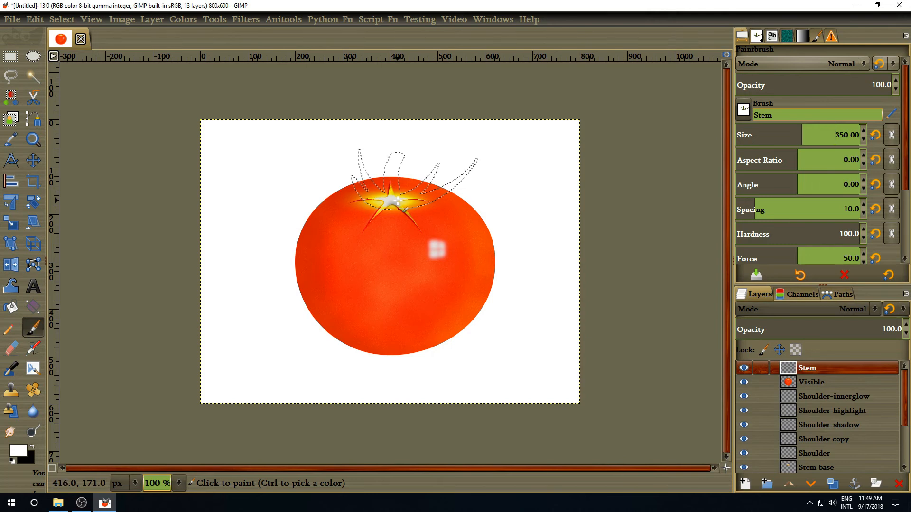
left_click(397, 202)
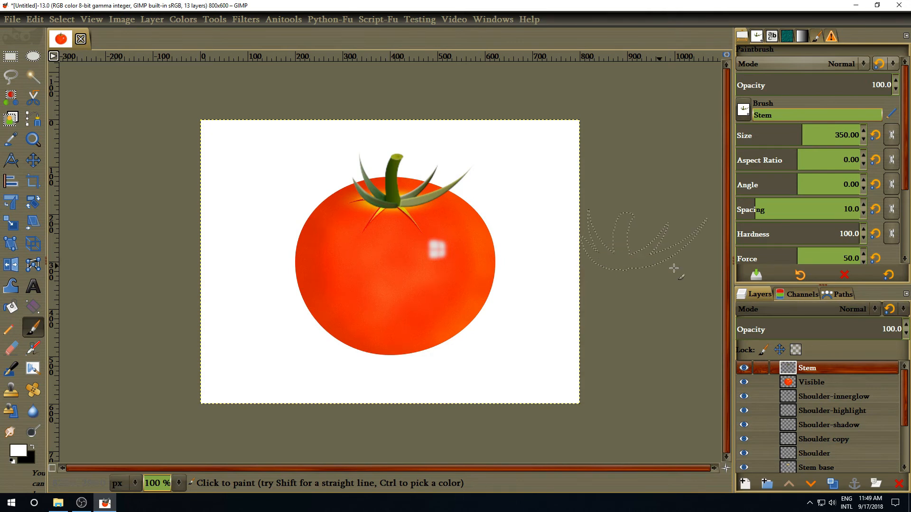
Step: Add a perspective shadow to the Visible layer with angle 120, relative shadow length 0.7 and blur radius 10
left_click(814, 382)
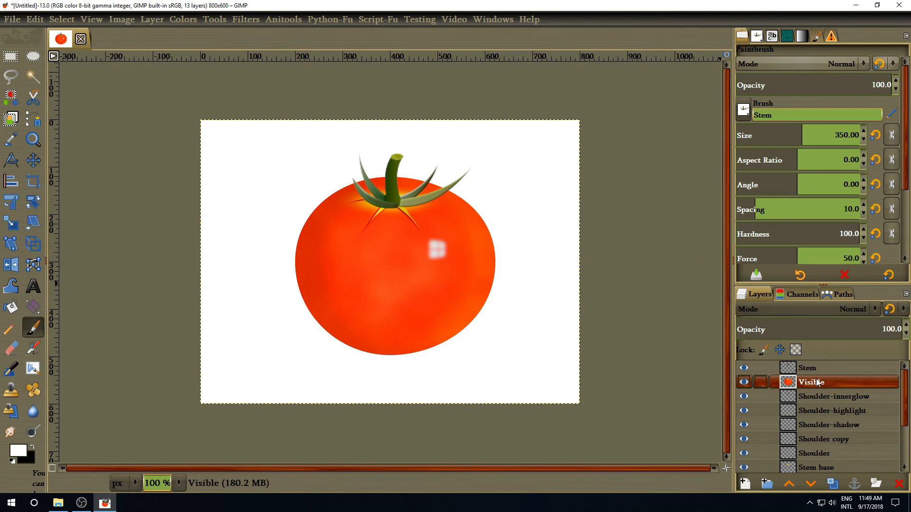
left_click(249, 20)
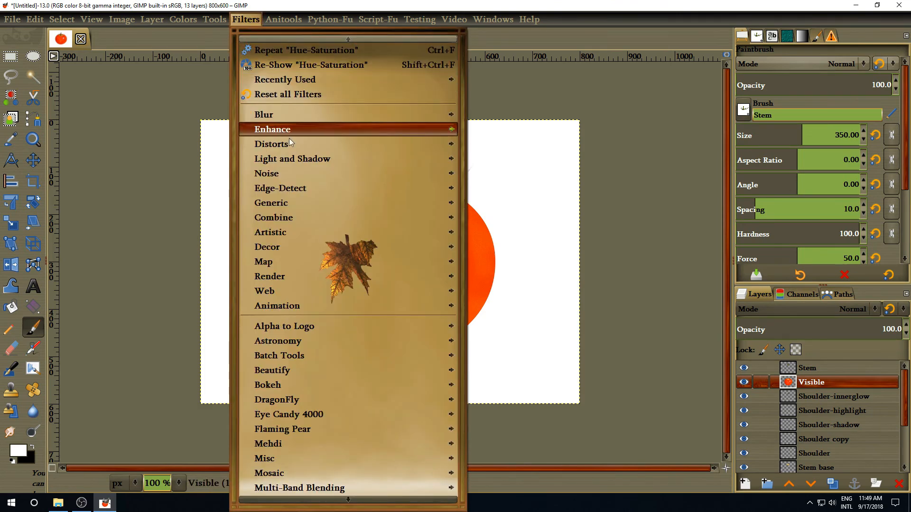
mouse_move(294, 159)
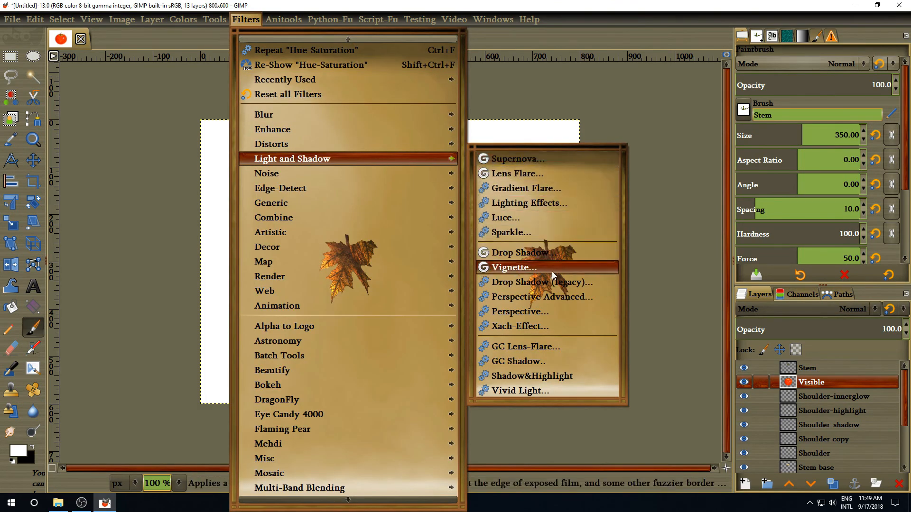
left_click(548, 312)
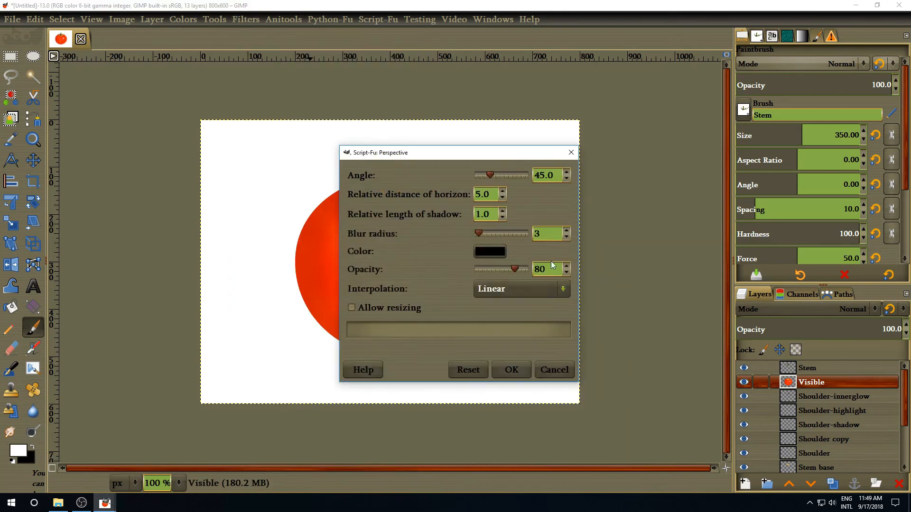
left_click_drag(524, 153, 625, 27)
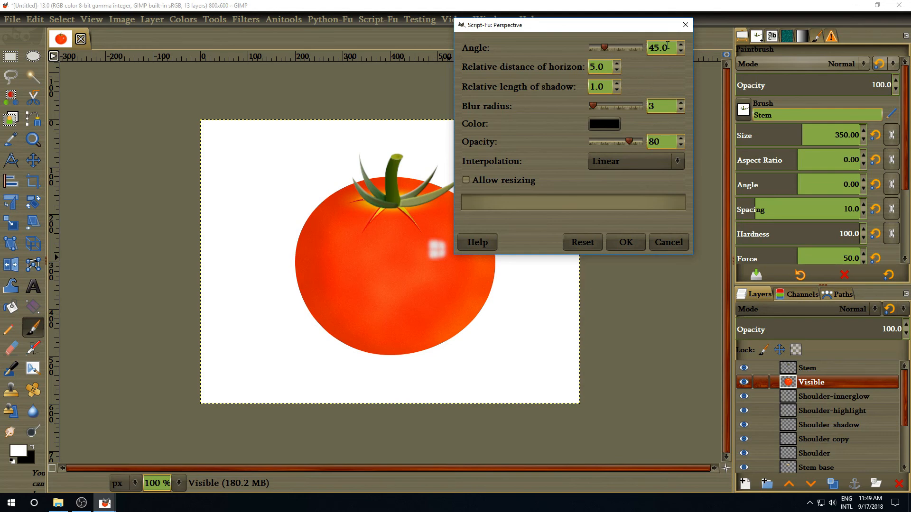
left_click_drag(668, 46, 642, 45)
type("120")
left_click(608, 64)
left_click_drag(599, 66, 584, 62)
left_click_drag(606, 84, 567, 85)
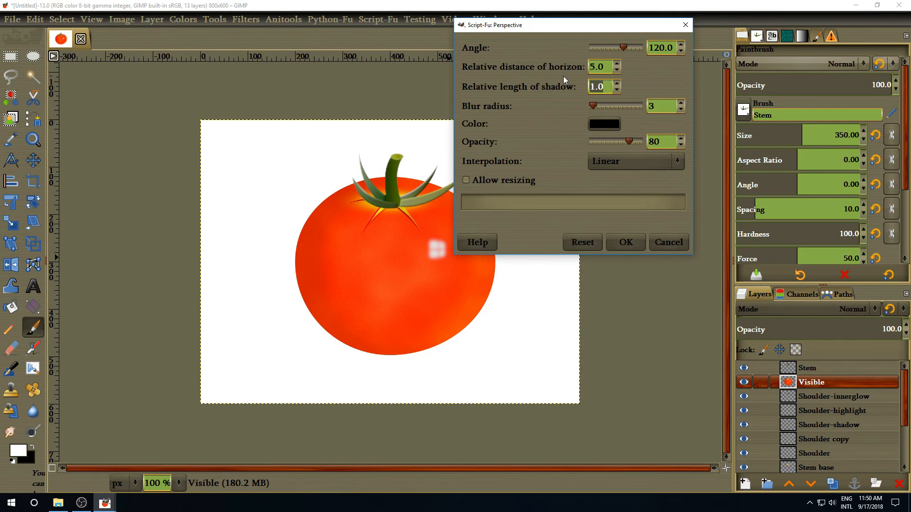
type("0.7")
key("Tab")
left_click(630, 242)
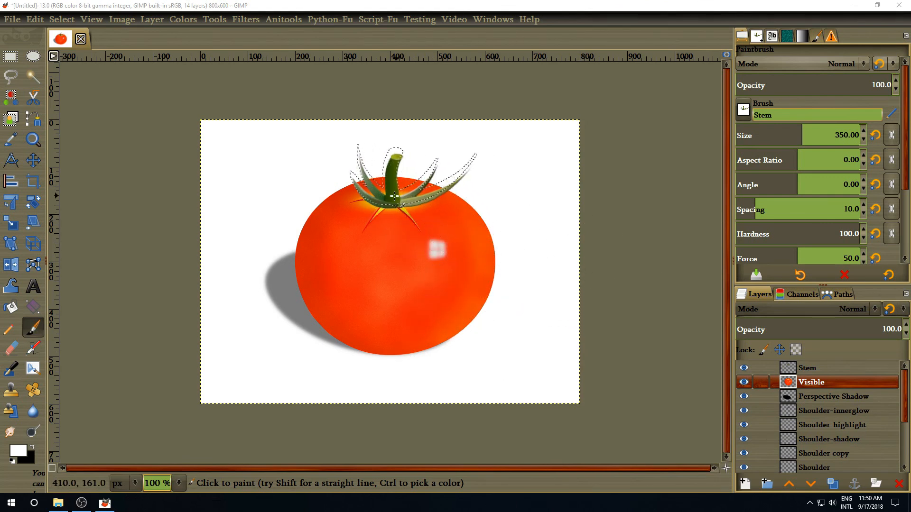
Step: Apply the Perspective shadow filter to the Stem layer with the same settings as the tomato's shadow
left_click(812, 369)
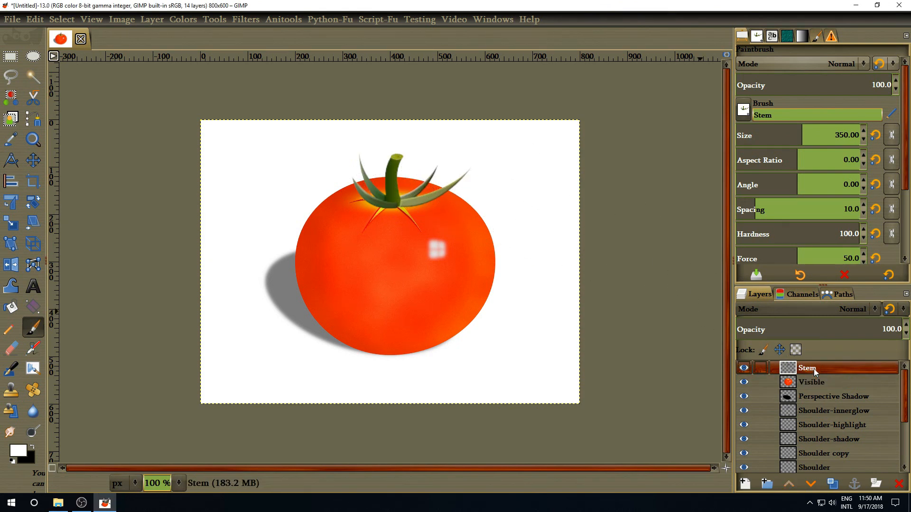
left_click(245, 19)
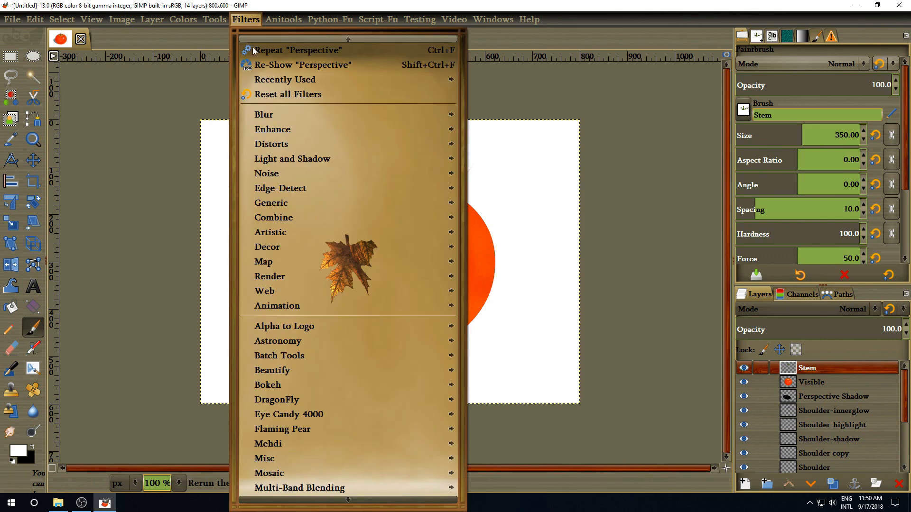
left_click(258, 63)
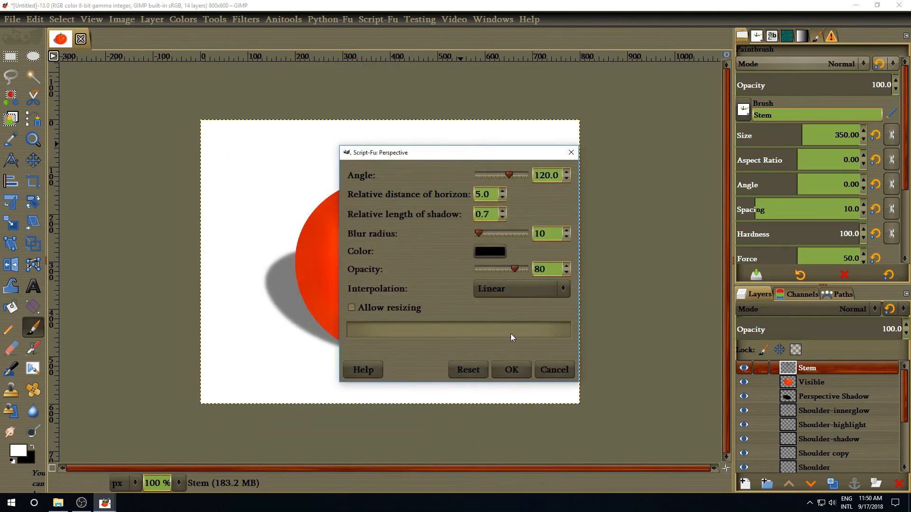
left_click(511, 369)
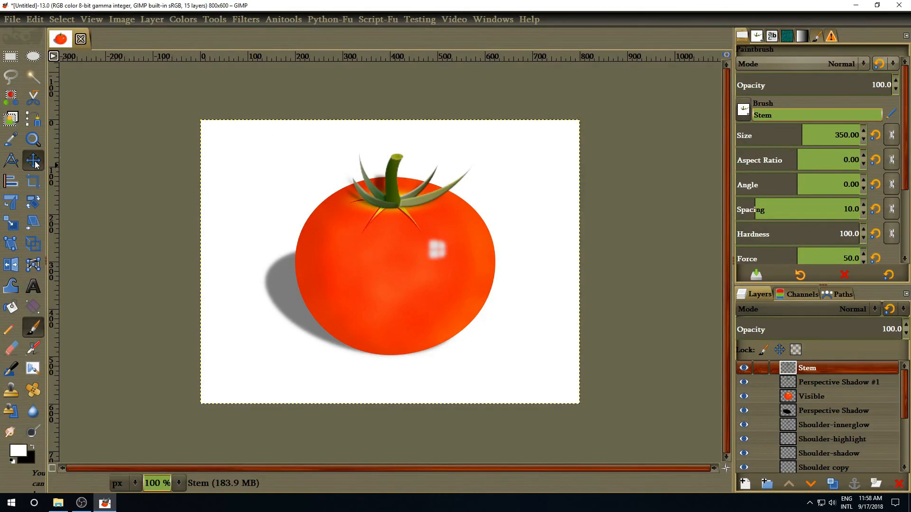
Step: Delete the stem shadow outside the tomato from Perspective Shadow #1, using a Fuzzy Select of the Visible layer's transparent surroundings, then deselect and activate Stem
left_click(34, 163)
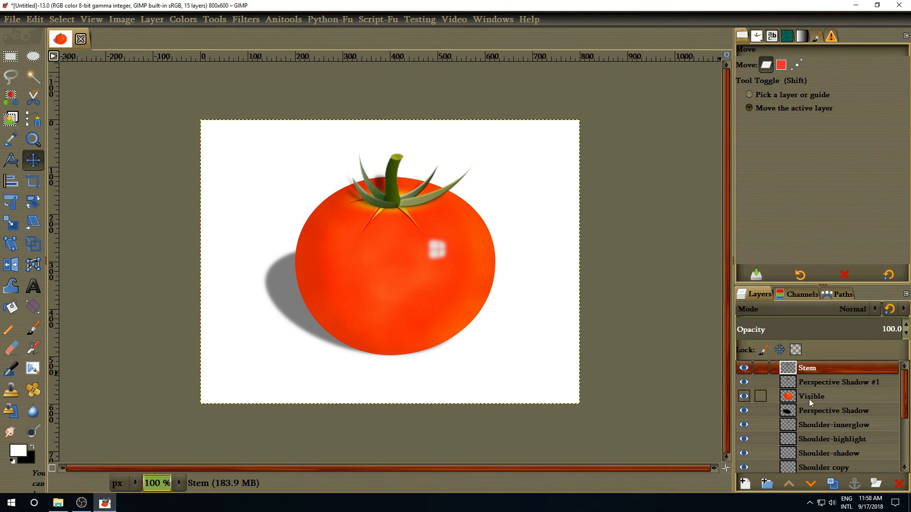
left_click(821, 394)
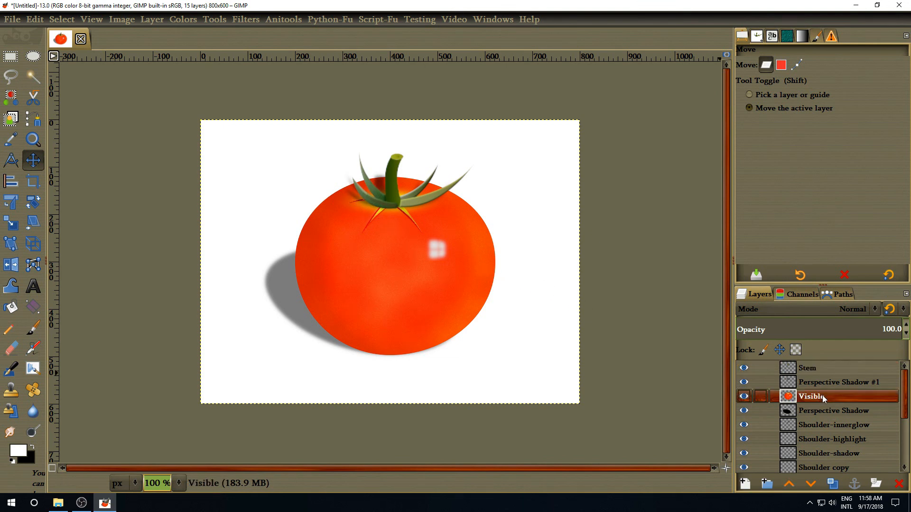
left_click(34, 80)
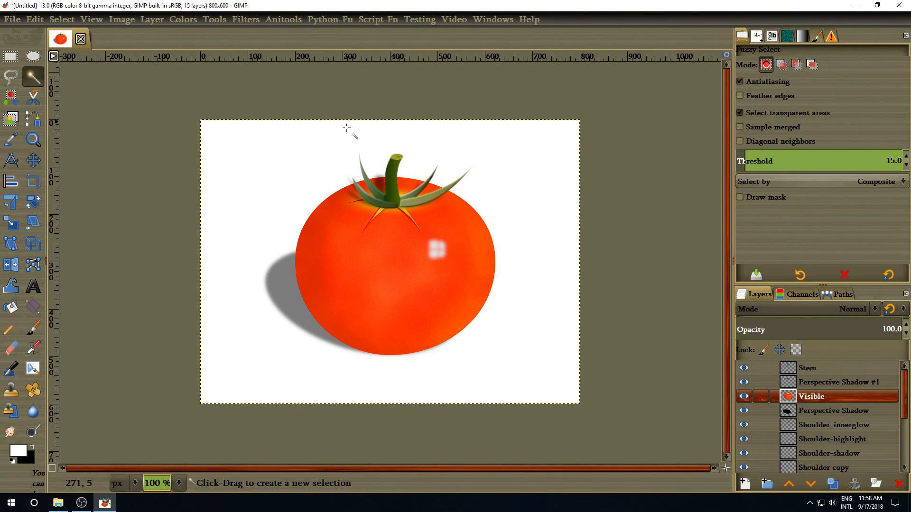
left_click(528, 178)
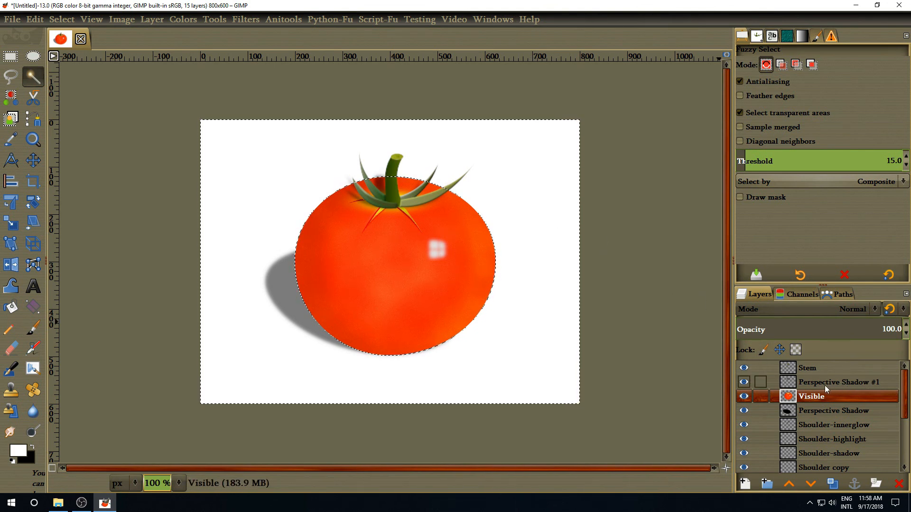
left_click(865, 383)
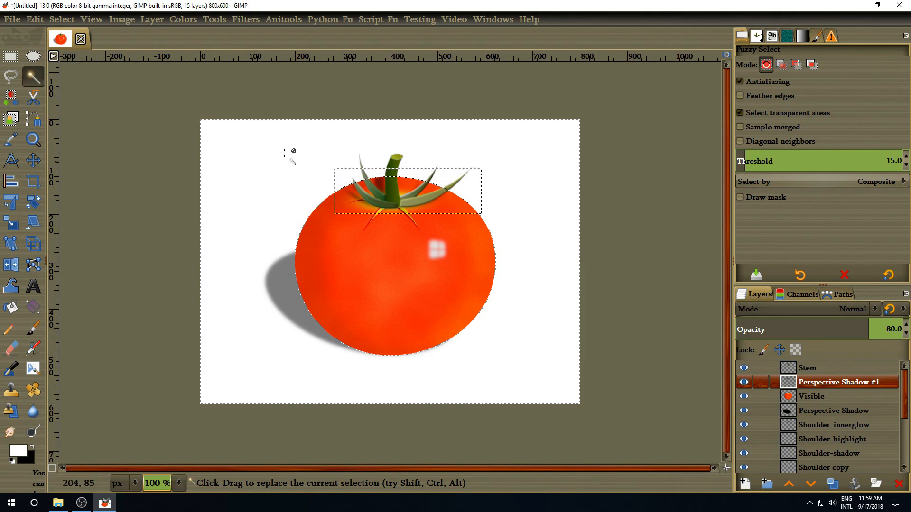
left_click(62, 19)
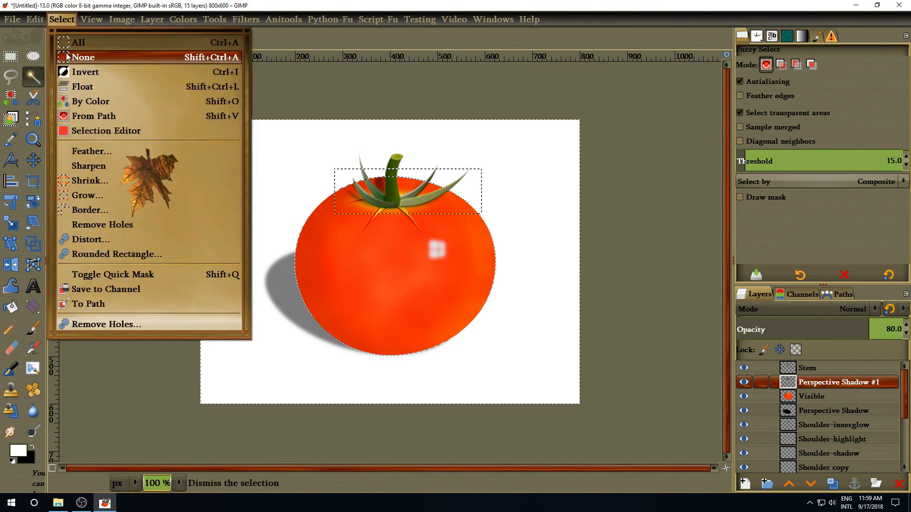
left_click(66, 57)
left_click(815, 365)
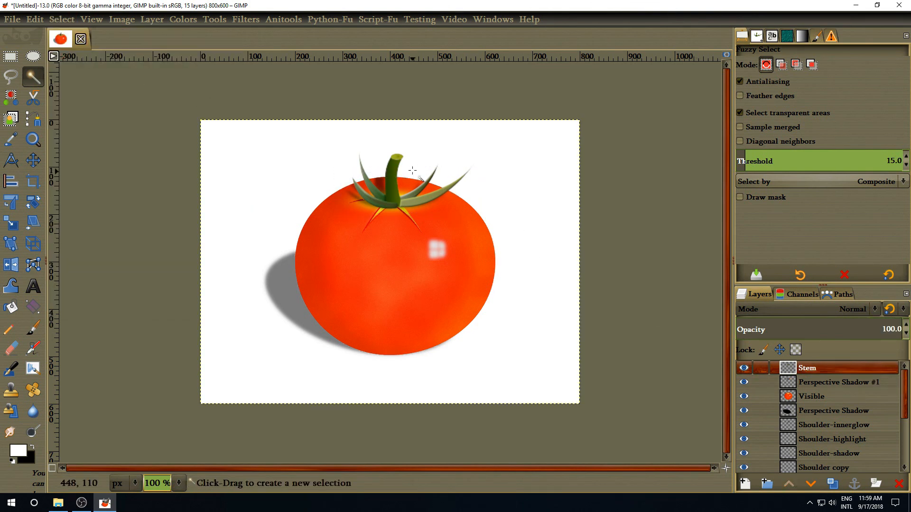